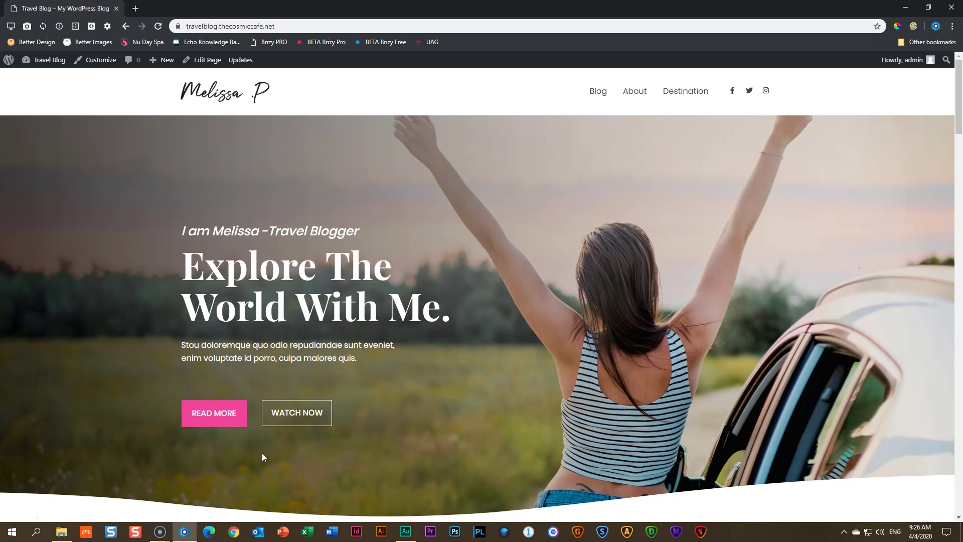
# Step: Look over the Travel Blog homepage, then open it in the block editor with Edit Page
pyautogui.scroll(-15, 366, 420)
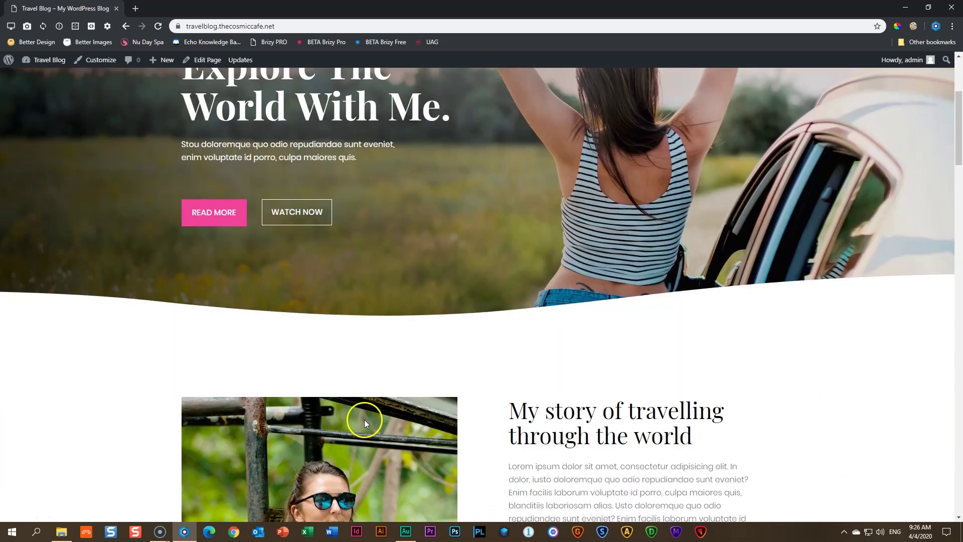
pyautogui.scroll(-18, 365, 424)
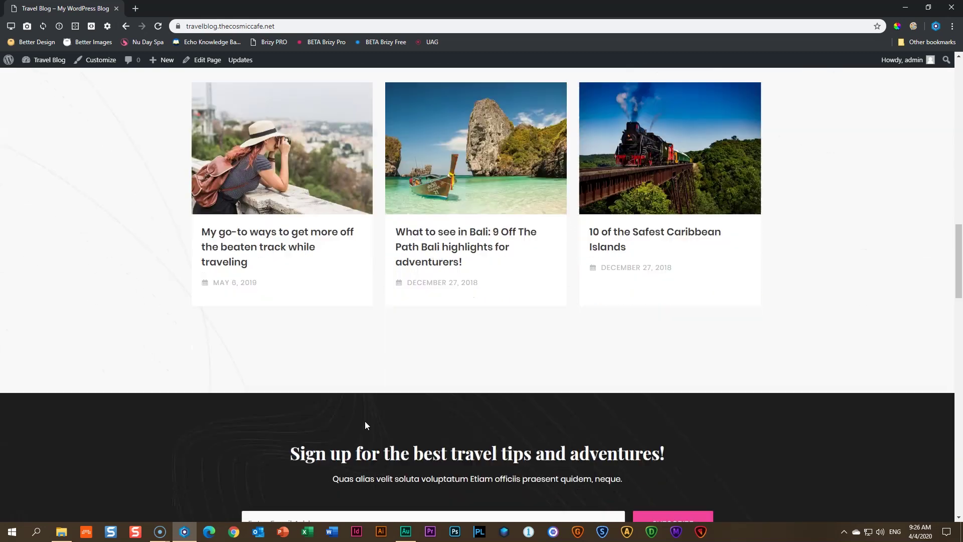
pyautogui.scroll(-6, 365, 424)
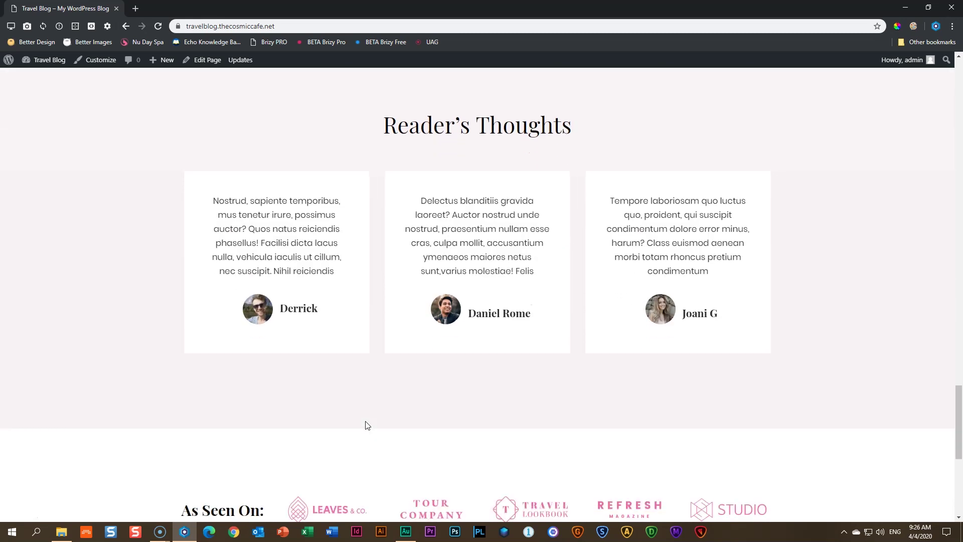
pyautogui.scroll(4, 437, 347)
pyautogui.scroll(-1, 486, 359)
pyautogui.scroll(-1, 486, 359)
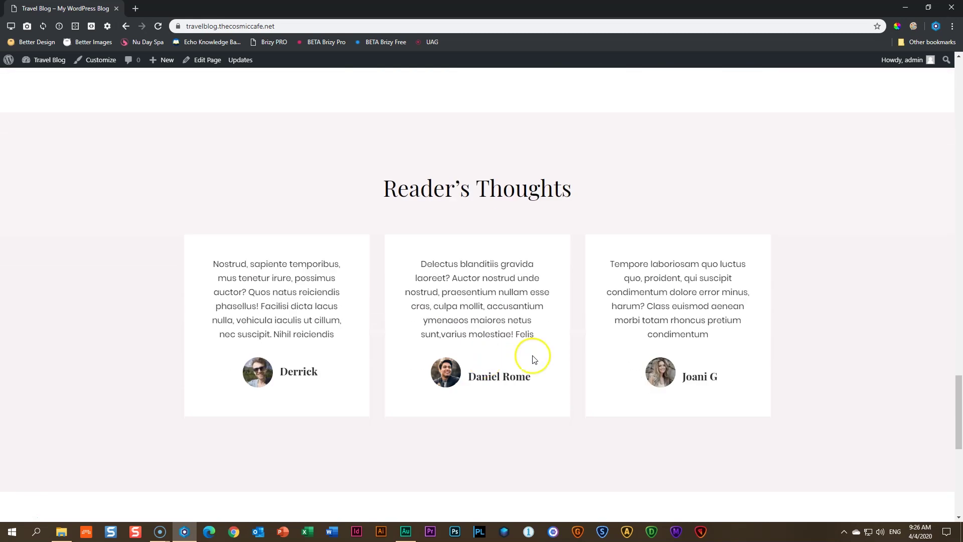
pyautogui.scroll(6, 503, 388)
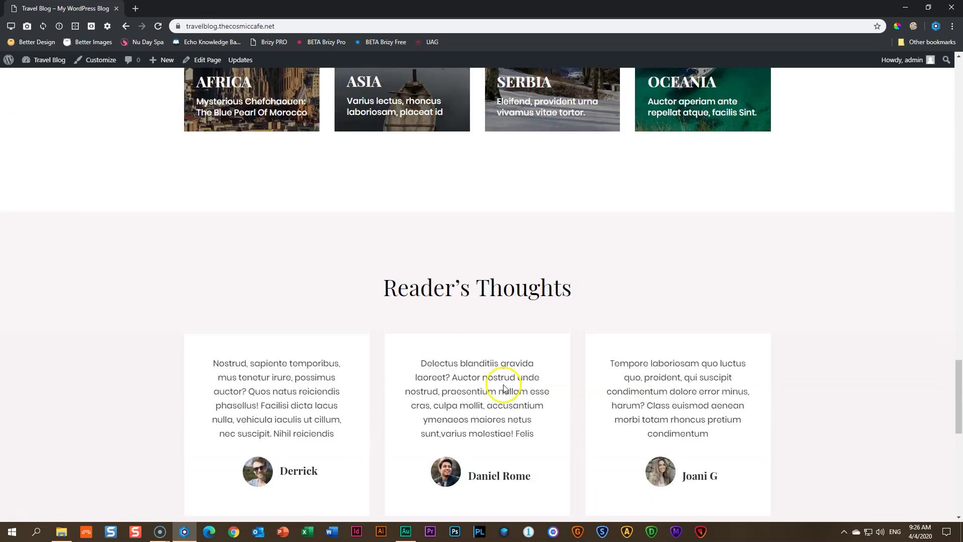
pyautogui.scroll(1, 497, 211)
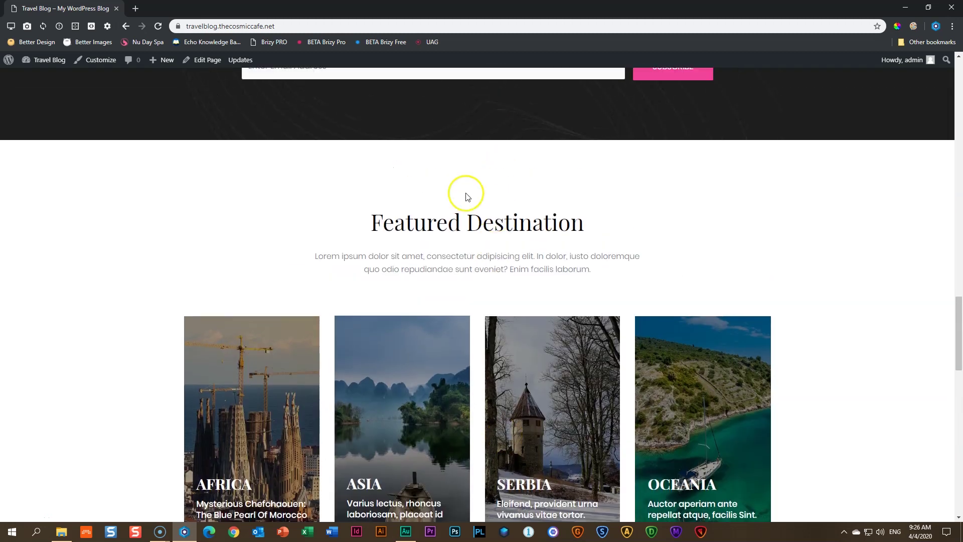
pyautogui.click(193, 68)
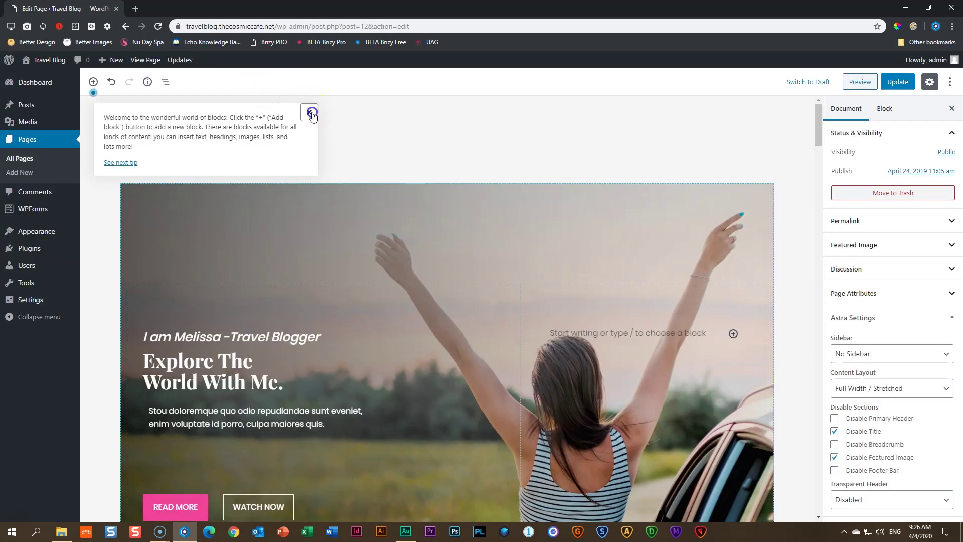
# Step: Dismiss the Gutenberg welcome tip and scroll down to the blog post cards
pyautogui.click(311, 112)
pyautogui.scroll(-15, 312, 116)
pyautogui.scroll(-10, 312, 116)
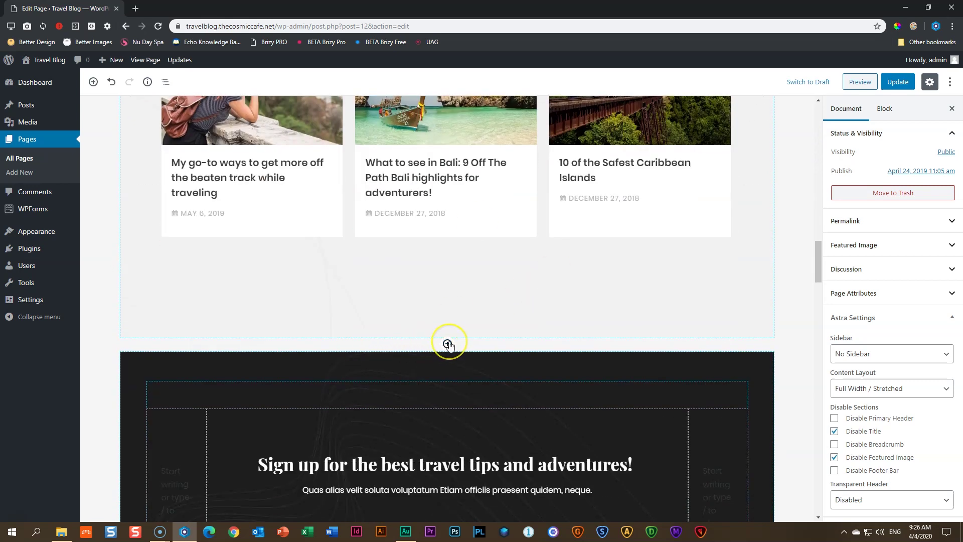
# Step: Add a Testimonial block below the blog posts, found by searching 'tes' in the inserter
pyautogui.click(449, 344)
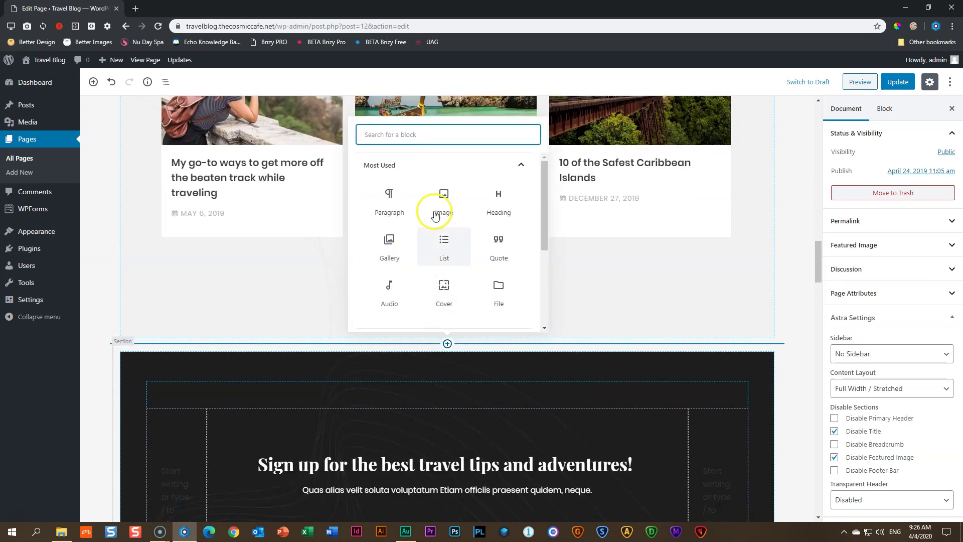
pyautogui.click(430, 163)
pyautogui.click(391, 311)
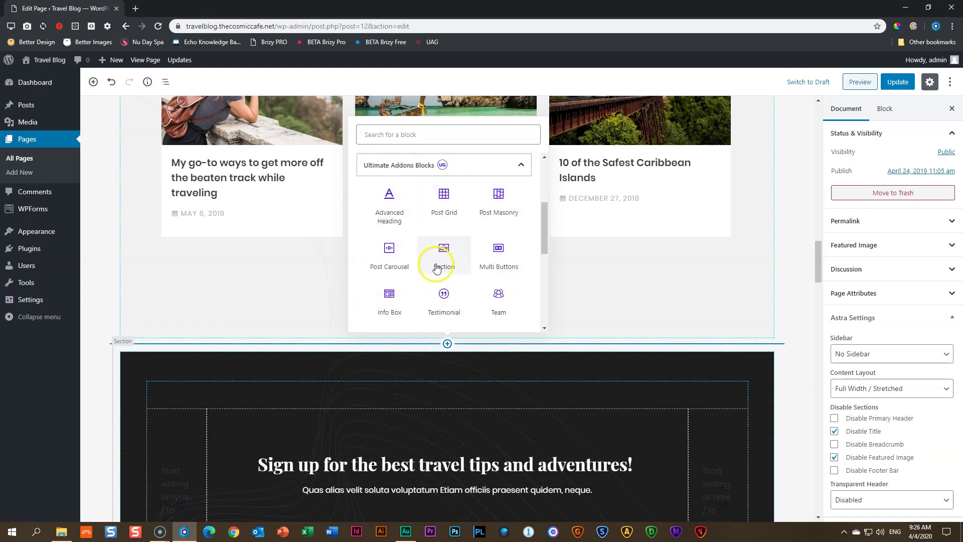
pyautogui.click(435, 135)
pyautogui.write('tes')
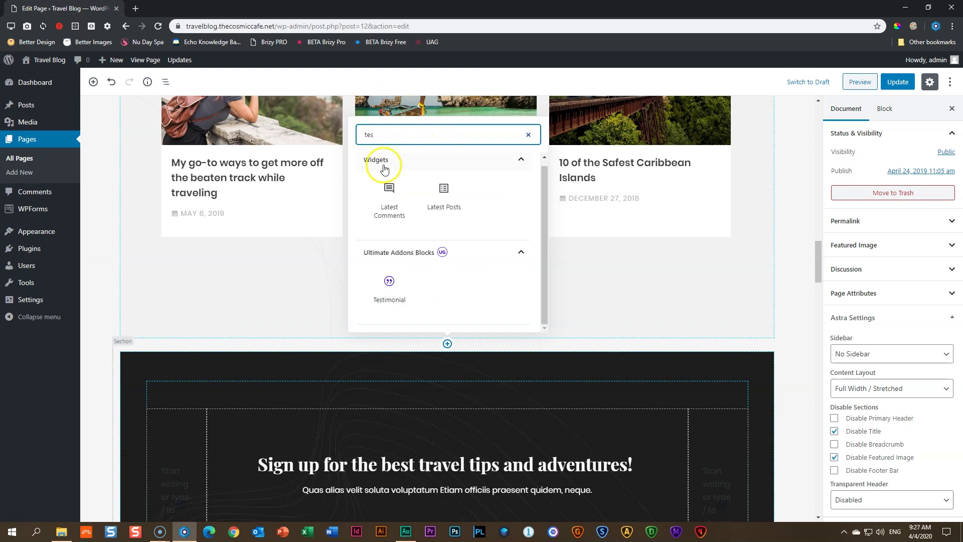
pyautogui.click(385, 287)
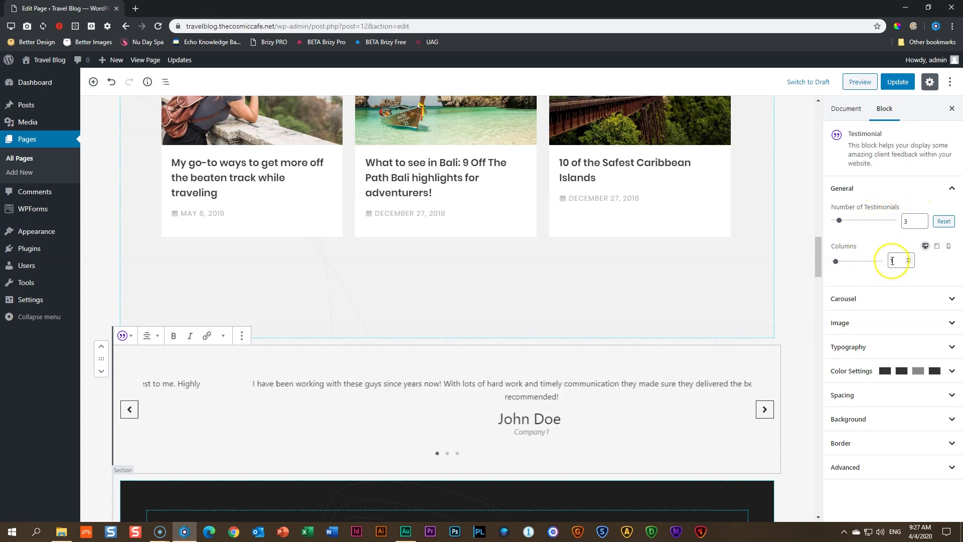
# Step: Switch off Autoplay in the testimonial's Carousel settings
pyautogui.click(853, 299)
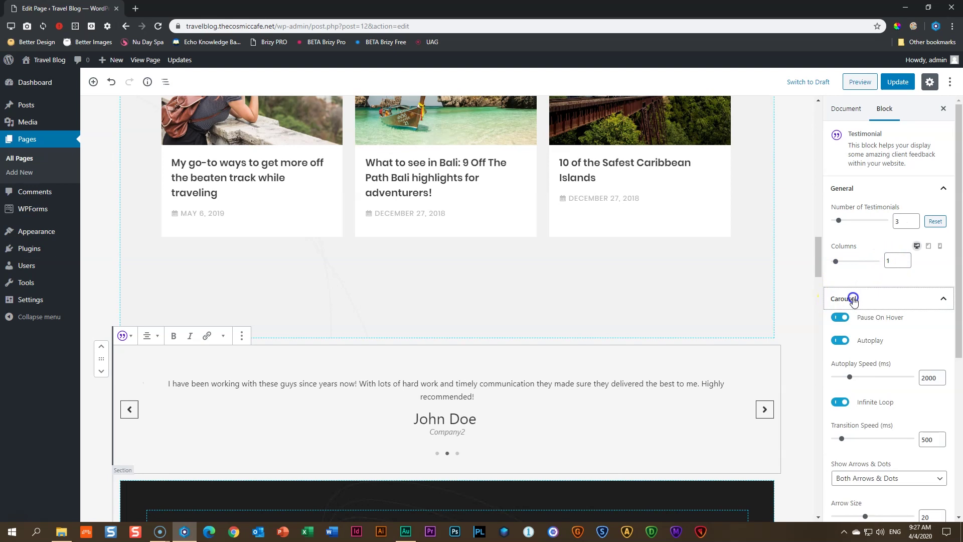
pyautogui.click(841, 340)
pyautogui.click(870, 301)
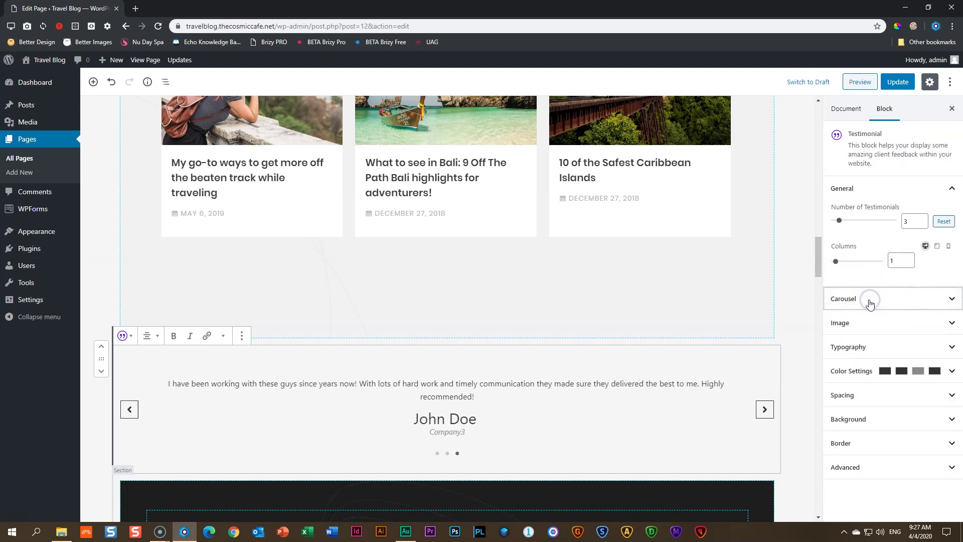
# Step: Try other Number of Testimonials values on the slider, settling back on 3
pyautogui.scroll(-3, 733, 275)
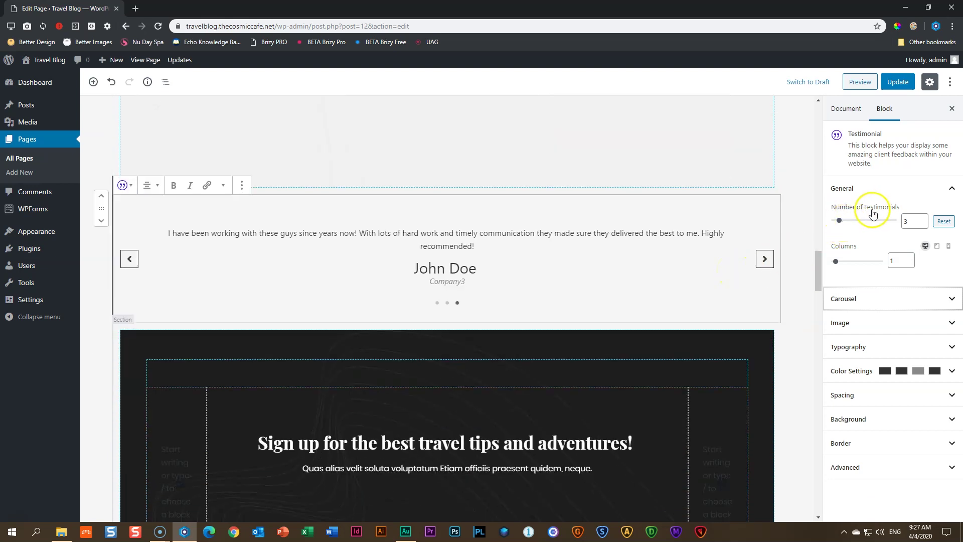
pyautogui.moveTo(839, 224); pyautogui.dragTo(898, 225)
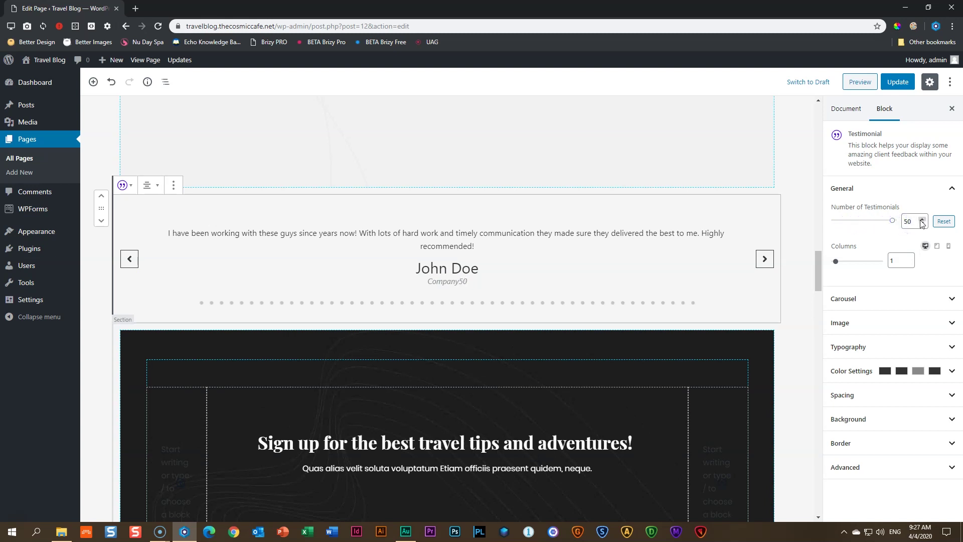
pyautogui.doubleClick(925, 221)
pyautogui.click(925, 223)
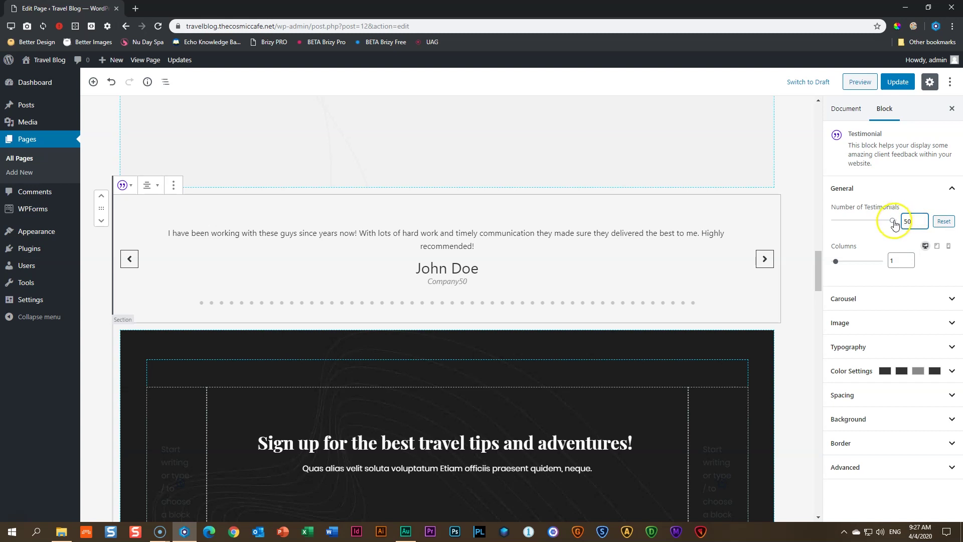
pyautogui.moveTo(876, 226); pyautogui.dragTo(842, 227)
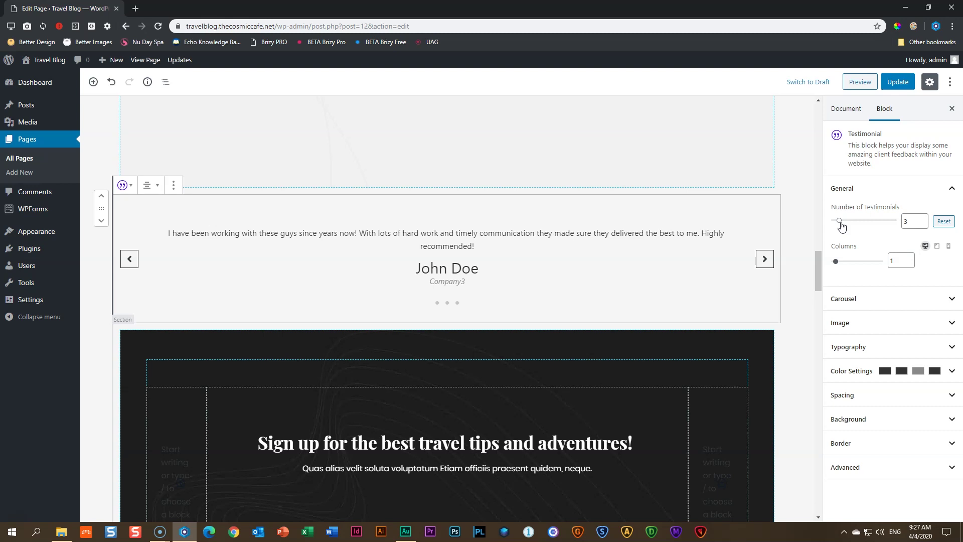
pyautogui.click(837, 261)
pyautogui.moveTo(839, 265); pyautogui.dragTo(876, 265)
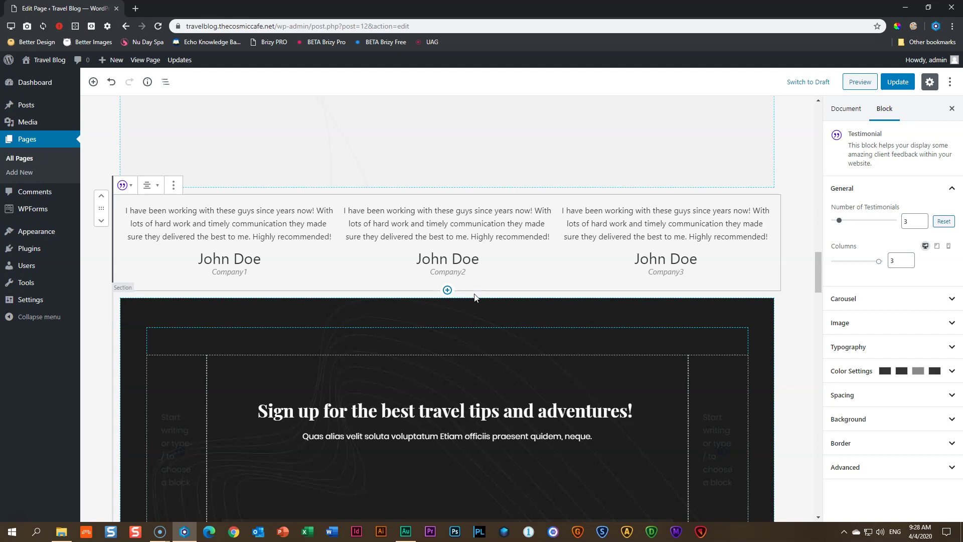
pyautogui.click(523, 284)
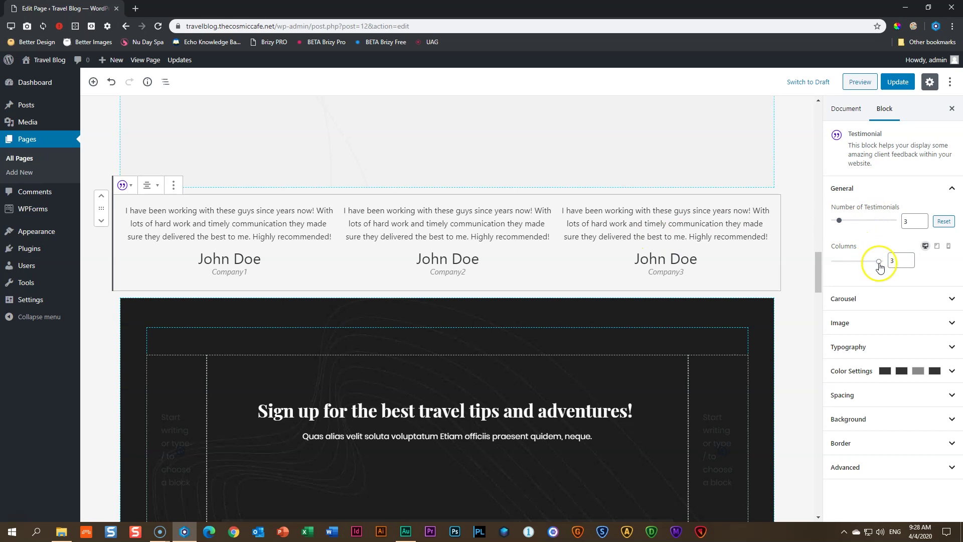
pyautogui.moveTo(879, 261); pyautogui.dragTo(846, 265)
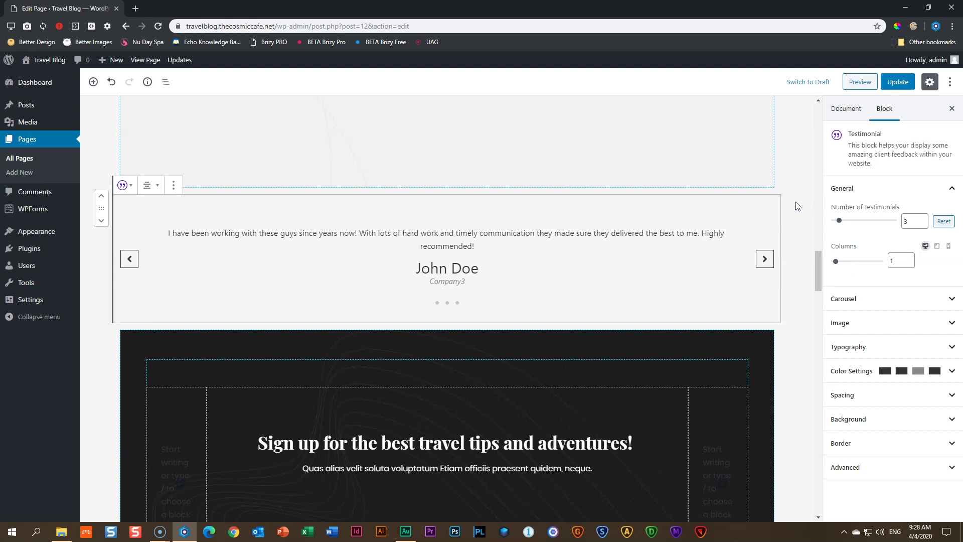
# Step: Put the cursor in the testimonial quote, then in the Company3 line
pyautogui.click(278, 233)
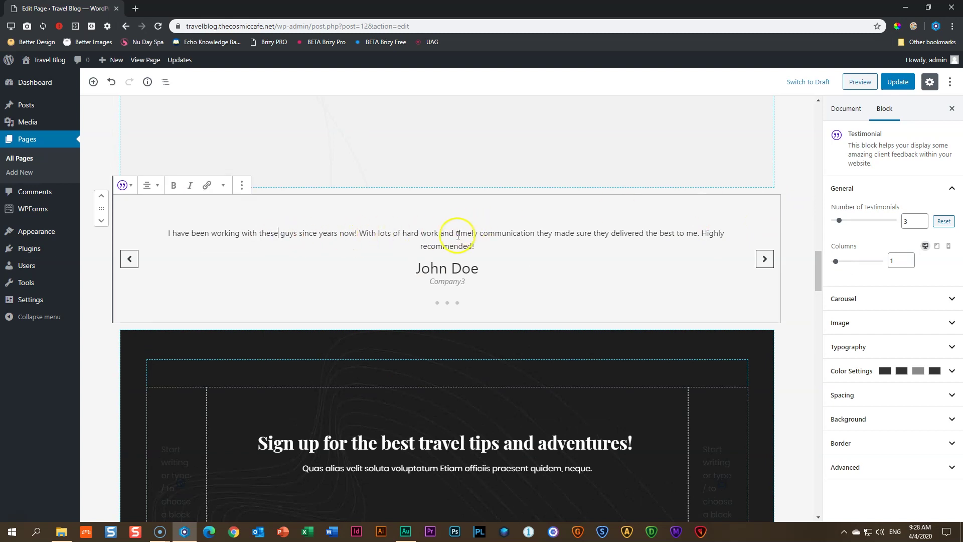
pyautogui.click(444, 280)
pyautogui.click(445, 282)
# Step: Collapse General, confirm Carousel autoplay stays off, and expand the Typography panel
pyautogui.click(842, 188)
pyautogui.click(852, 212)
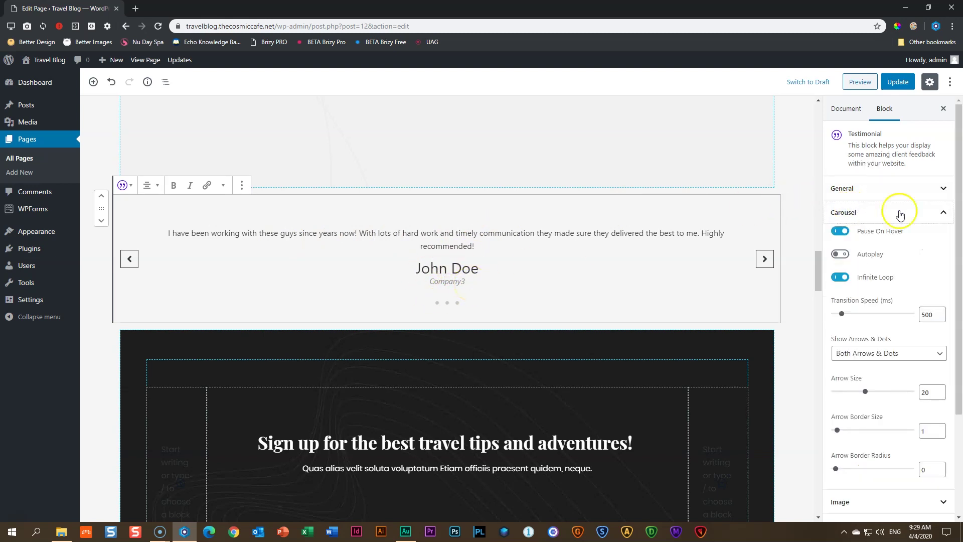
pyautogui.click(872, 256)
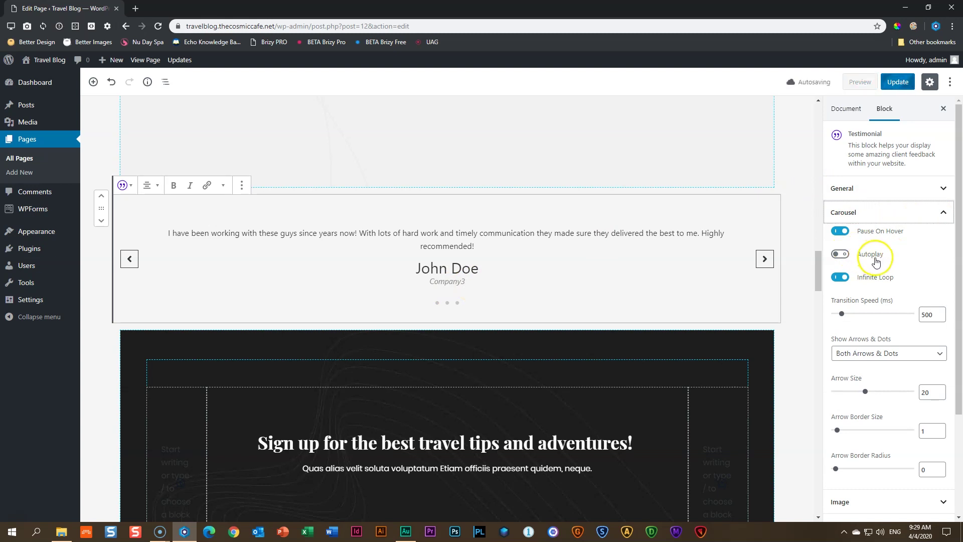
pyautogui.scroll(-2, 877, 262)
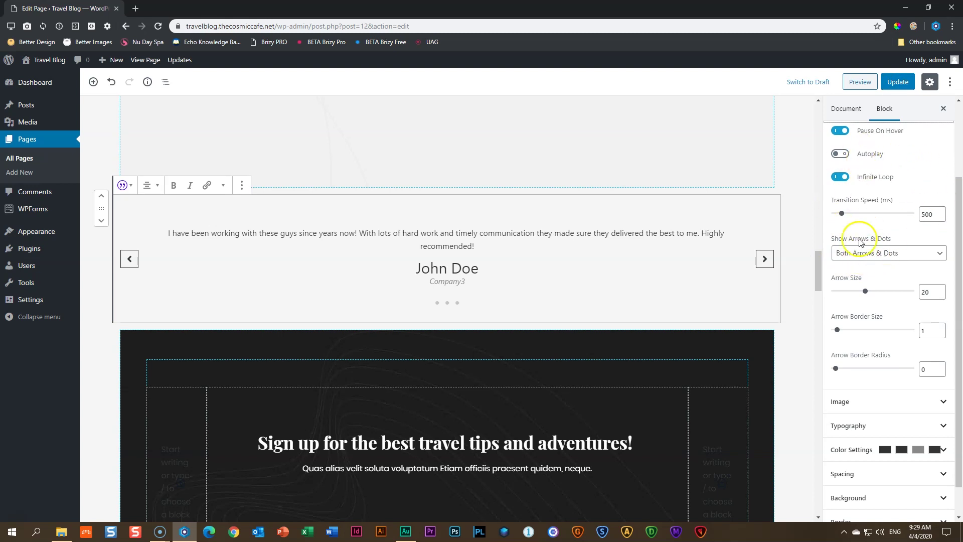
pyautogui.scroll(1, 868, 256)
pyautogui.click(853, 162)
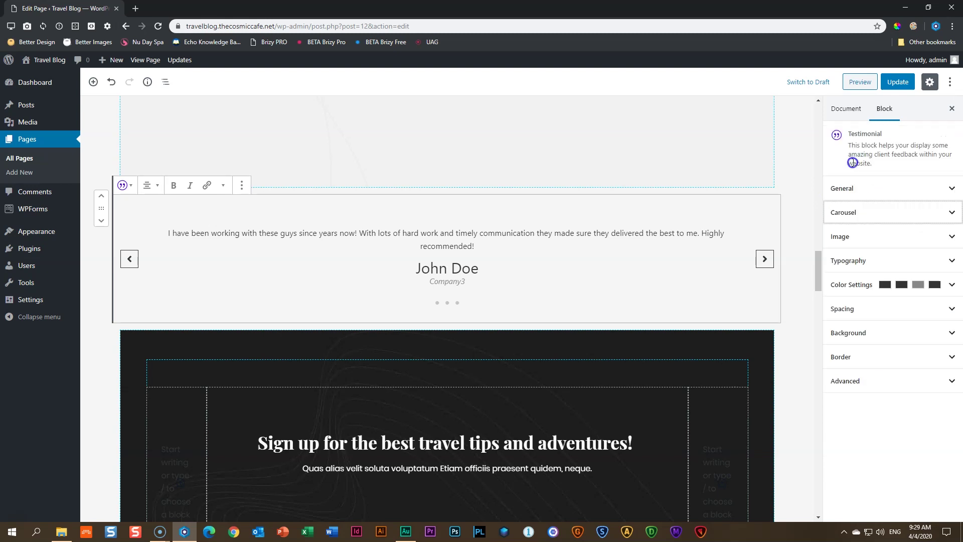
pyautogui.click(857, 182)
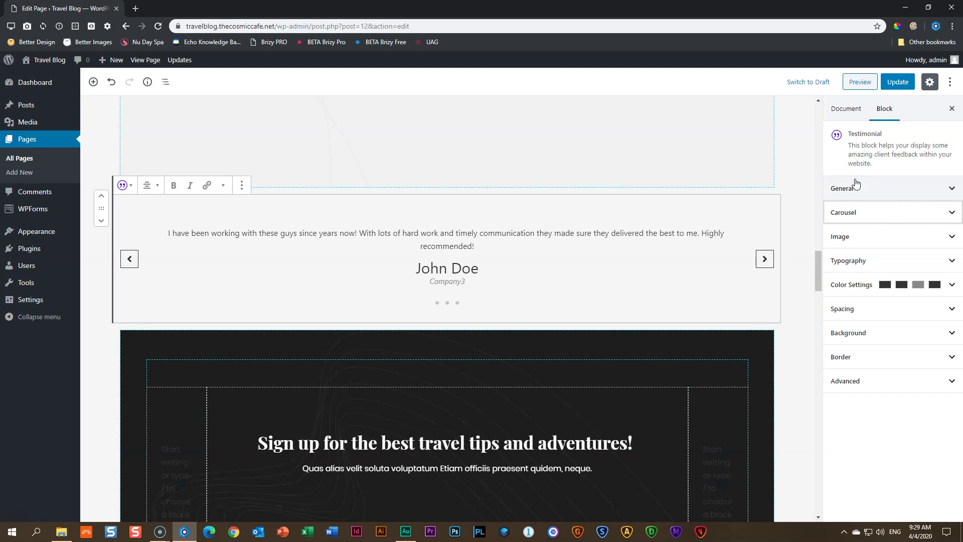
pyautogui.click(856, 262)
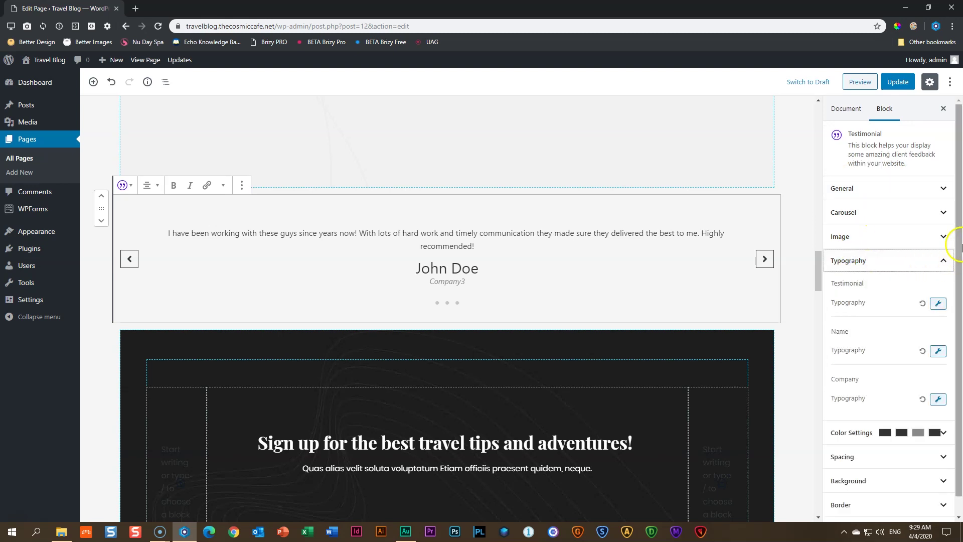
pyautogui.moveTo(960, 231); pyautogui.dragTo(959, 279)
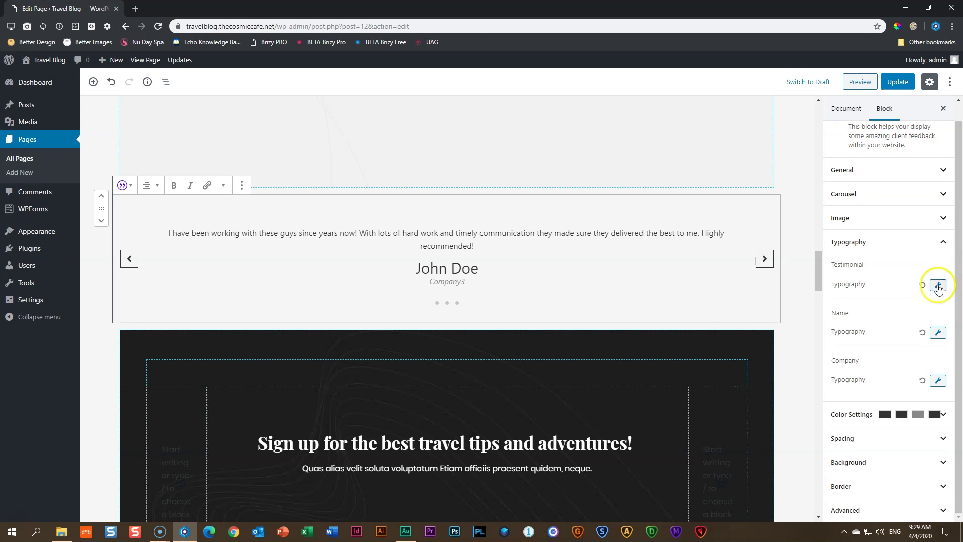
pyautogui.click(937, 286)
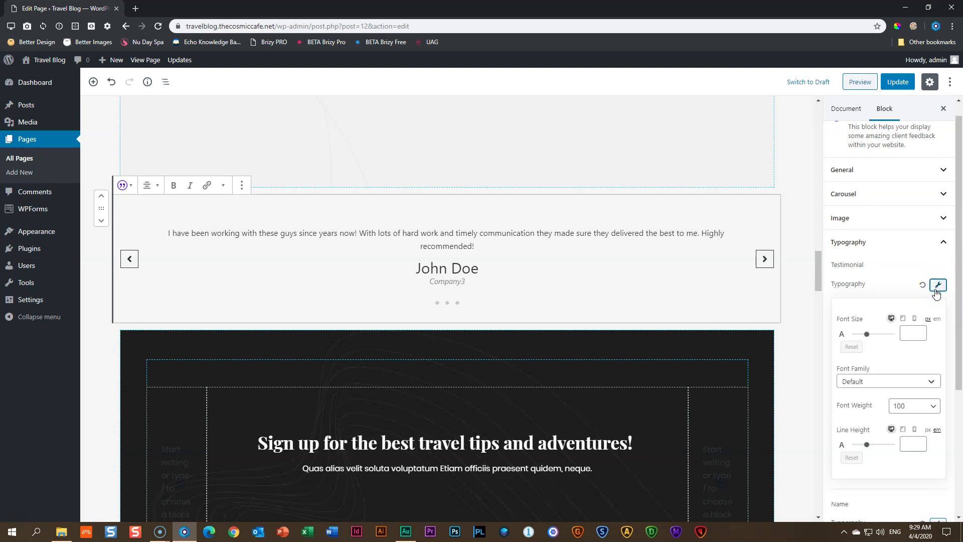
pyautogui.click(903, 318)
pyautogui.click(914, 320)
pyautogui.click(939, 286)
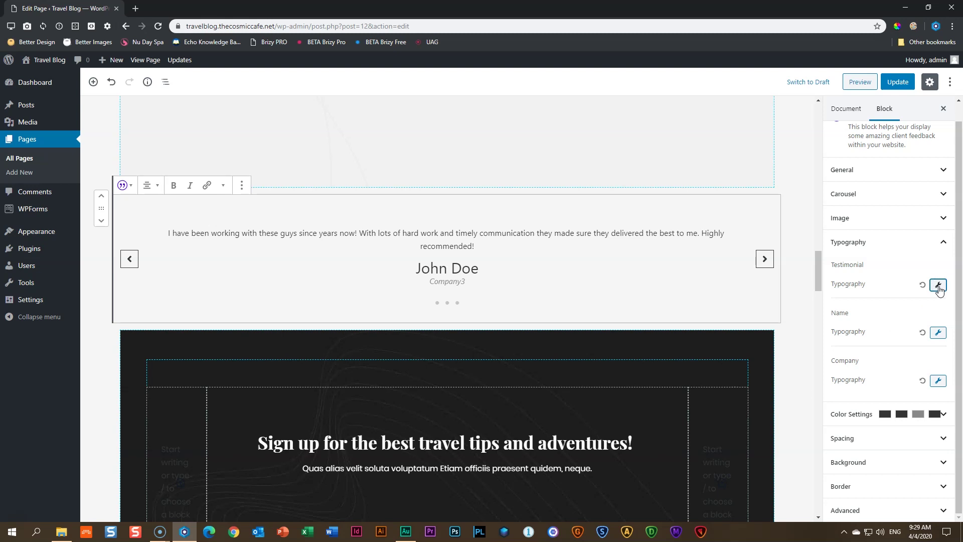
pyautogui.click(944, 244)
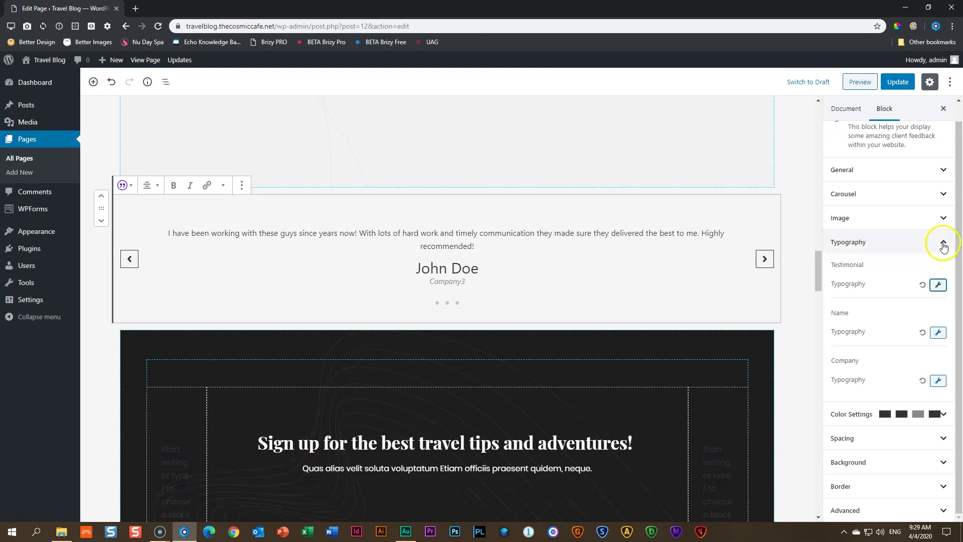
pyautogui.click(938, 284)
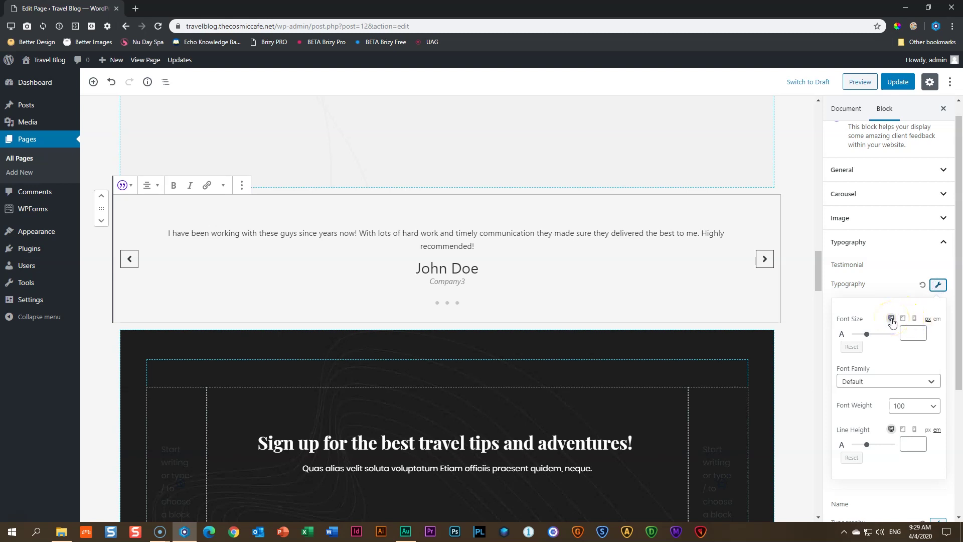
pyautogui.click(939, 286)
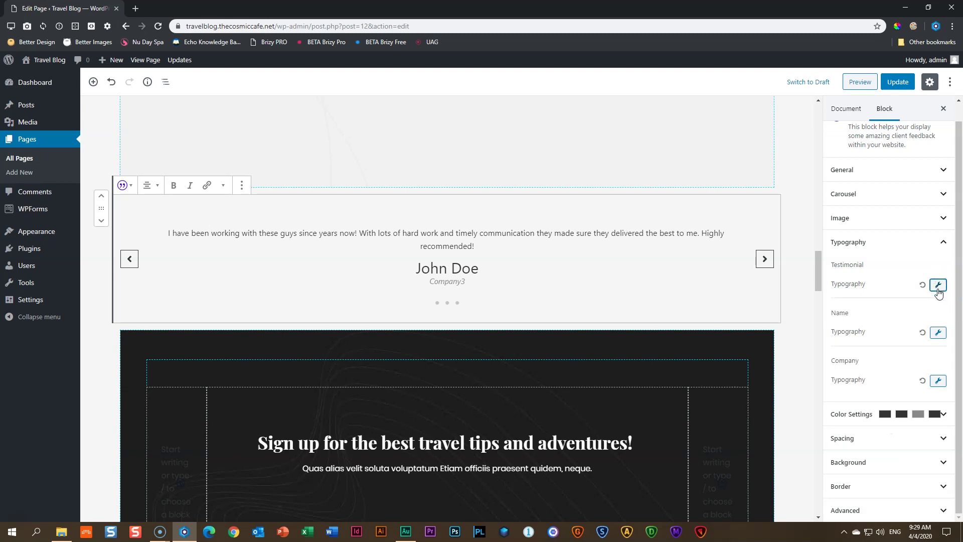
# Step: In Color Settings, make testimonial text blue, name purple, company yellow, and arrows and dots red
pyautogui.click(946, 244)
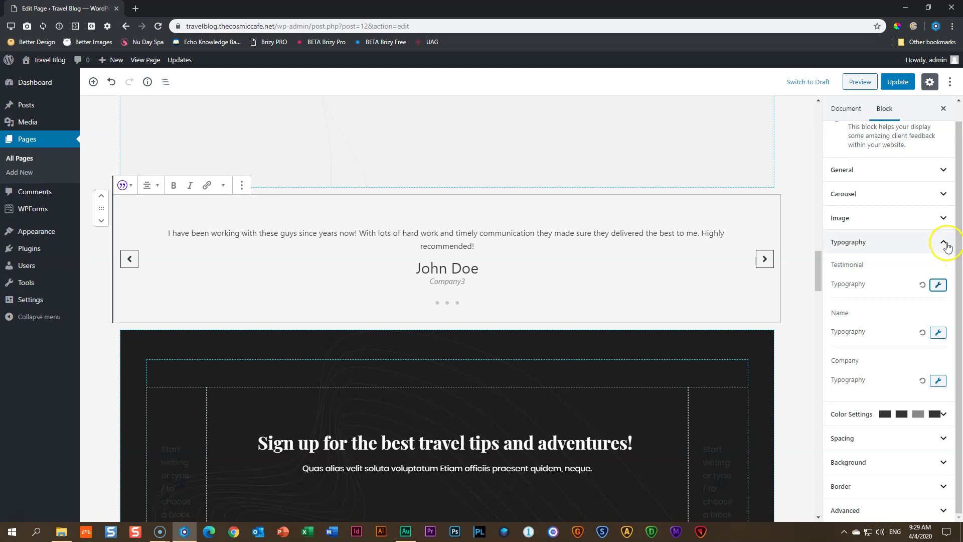
pyautogui.click(946, 245)
pyautogui.click(859, 284)
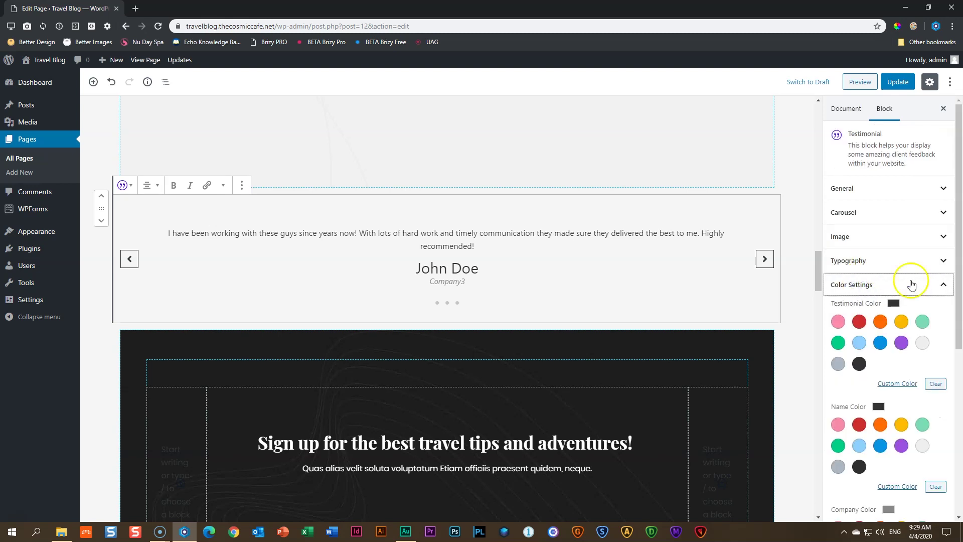
pyautogui.moveTo(959, 274); pyautogui.dragTo(959, 327)
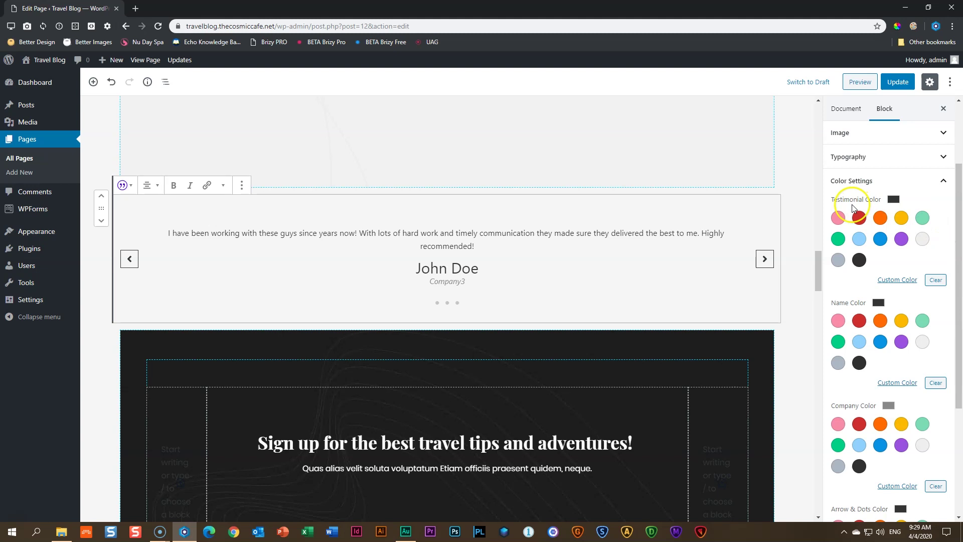
pyautogui.click(881, 238)
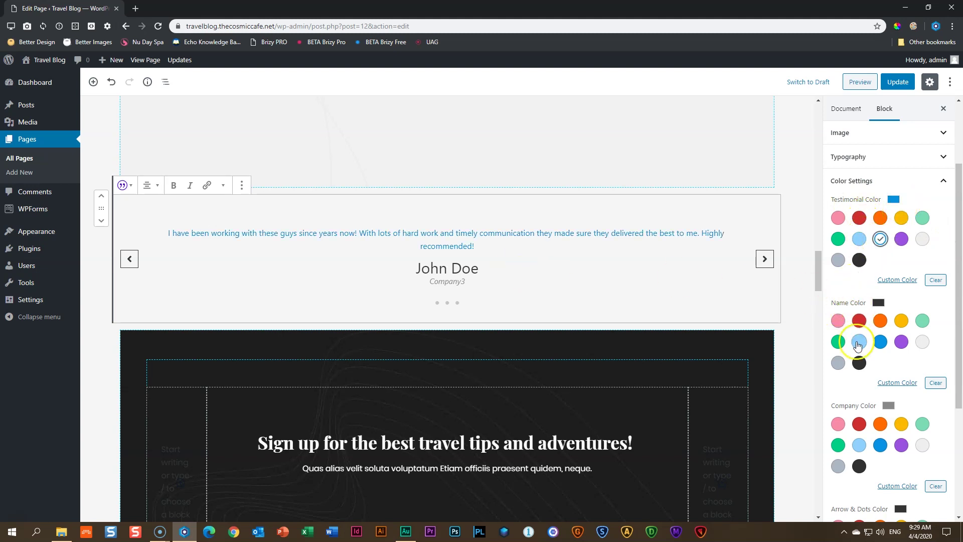
pyautogui.click(901, 341)
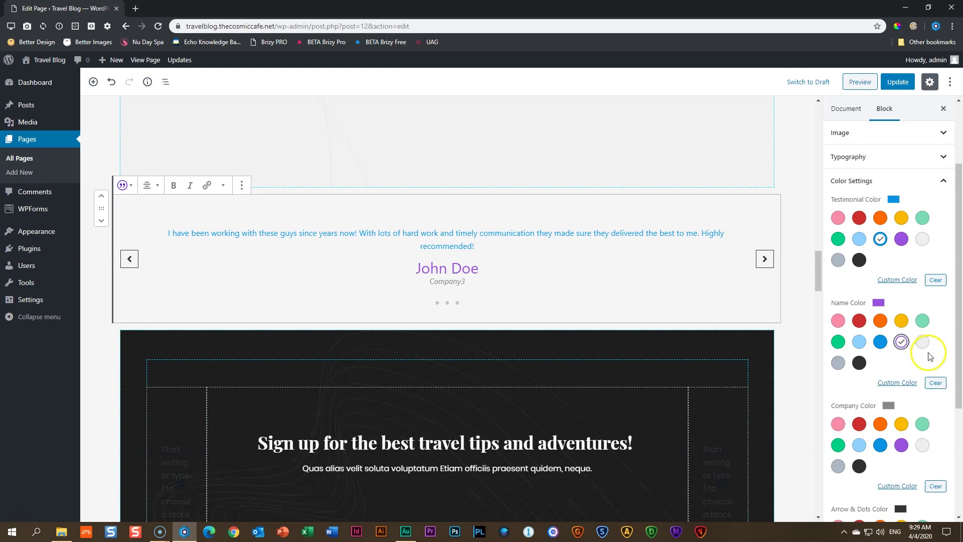
pyautogui.scroll(-2, 929, 356)
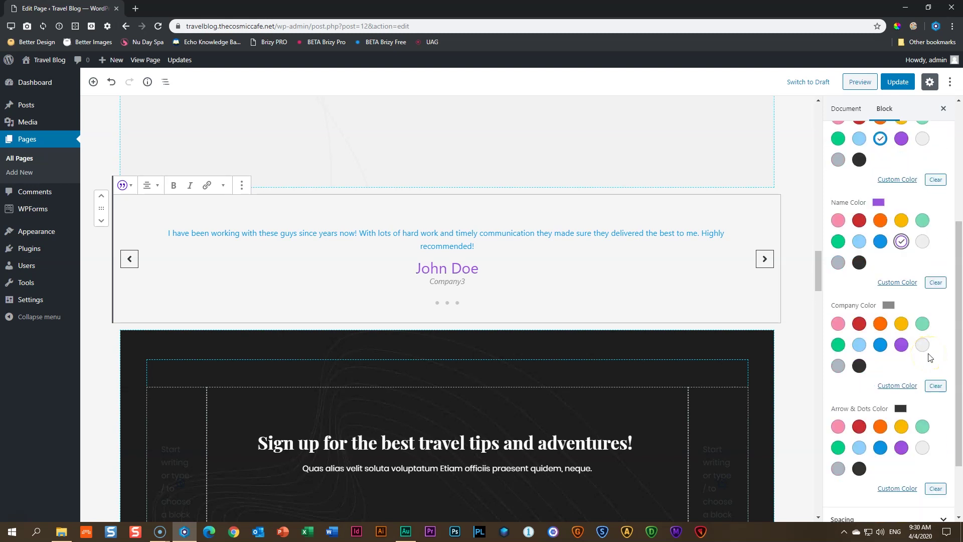
pyautogui.click(902, 324)
pyautogui.click(858, 429)
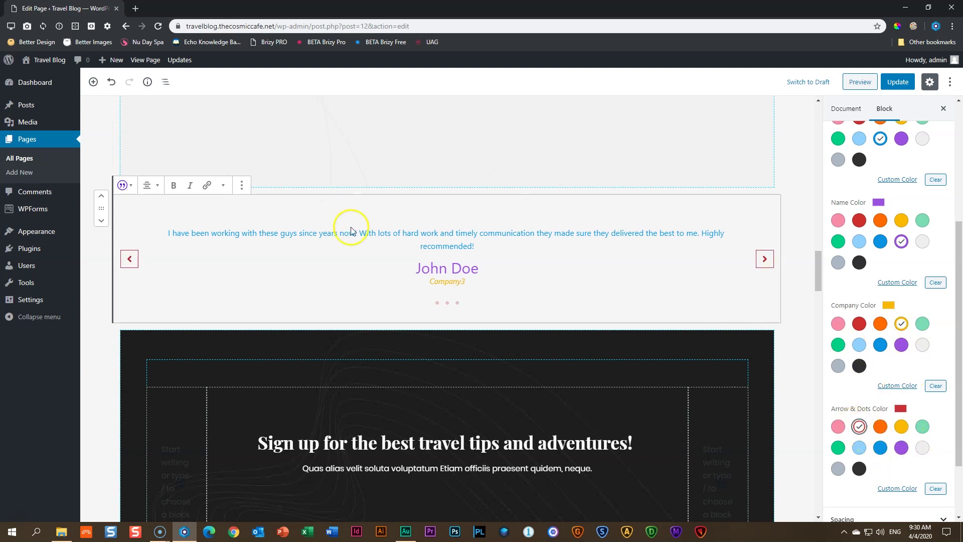
# Step: Change the company line to 'The New Company' and replace the person's name with a new one
pyautogui.doubleClick(439, 282)
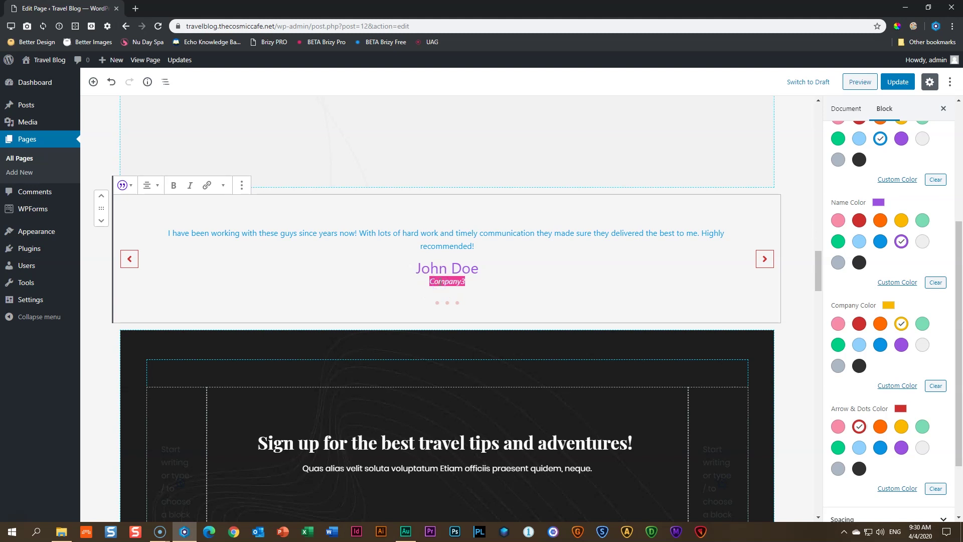
pyautogui.write('The New')
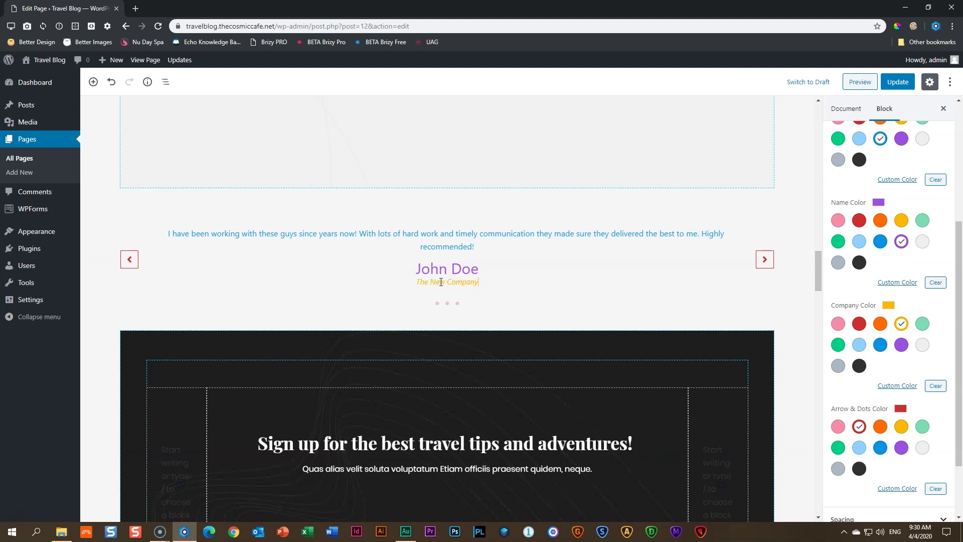
pyautogui.tripleClick(440, 269)
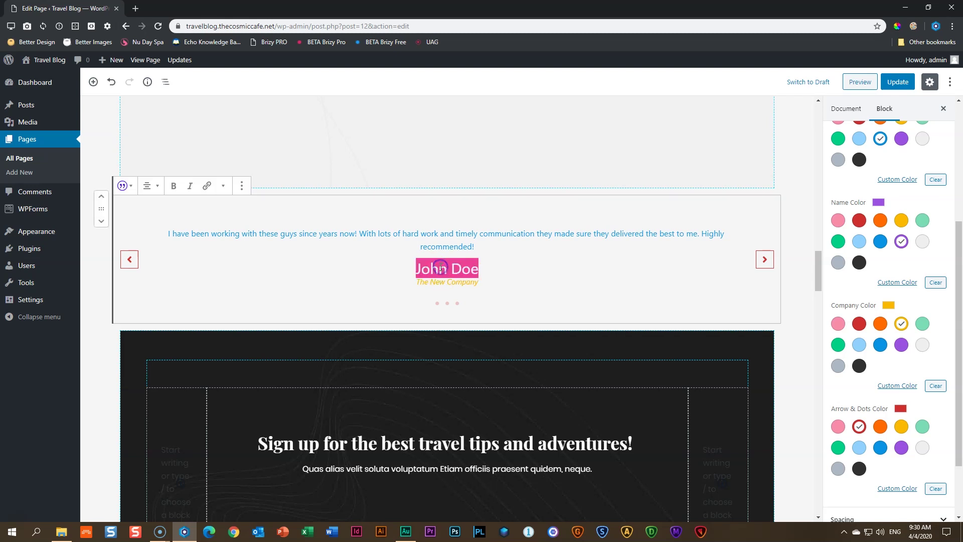
pyautogui.write('John')
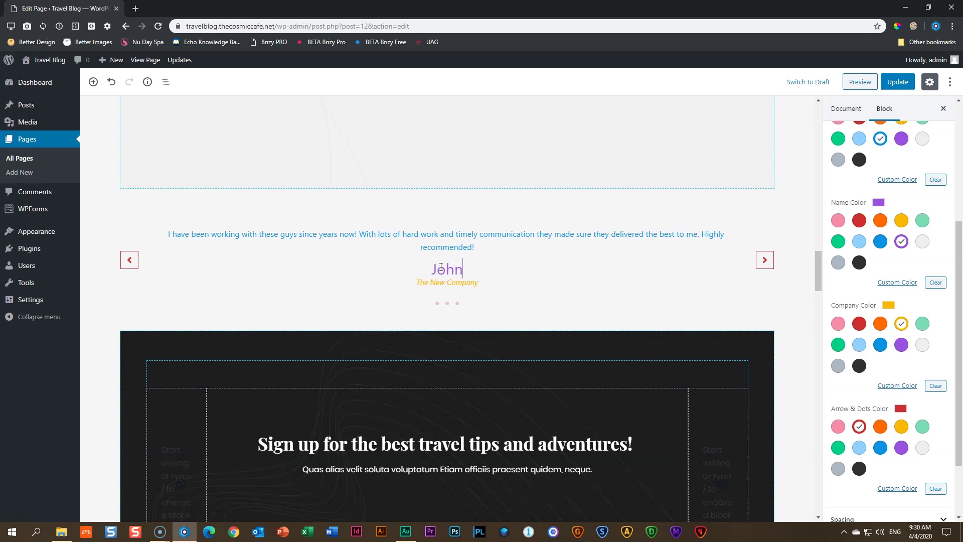
pyautogui.write('ny Doey')
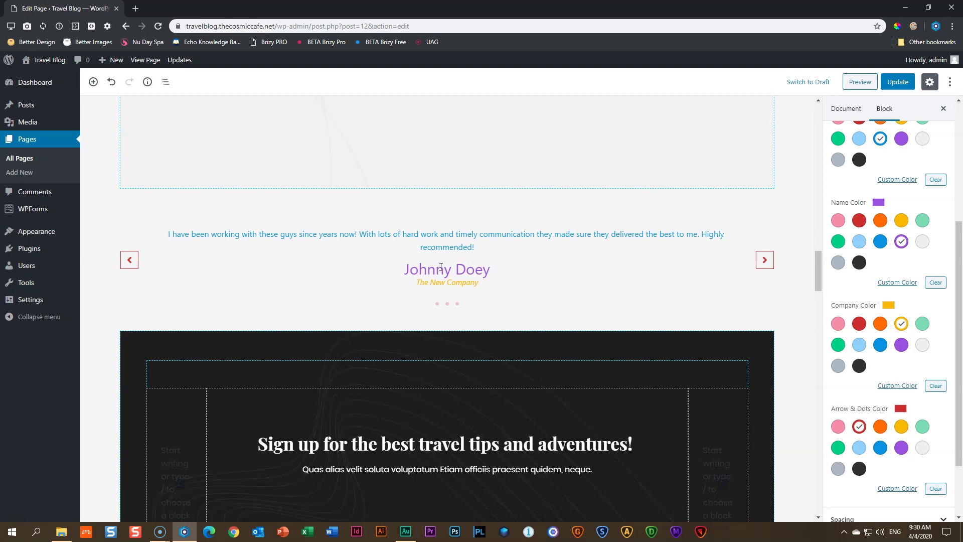
pyautogui.scroll(-2, 871, 340)
# Step: Set a woman's portrait photo as the first testimonial's Image 1
pyautogui.scroll(5, 875, 336)
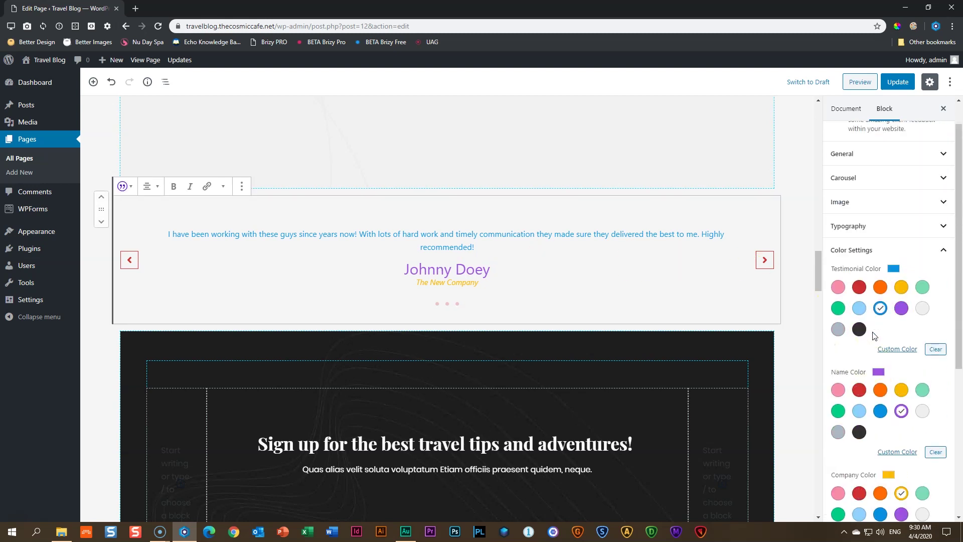
pyautogui.scroll(1, 903, 311)
pyautogui.click(941, 285)
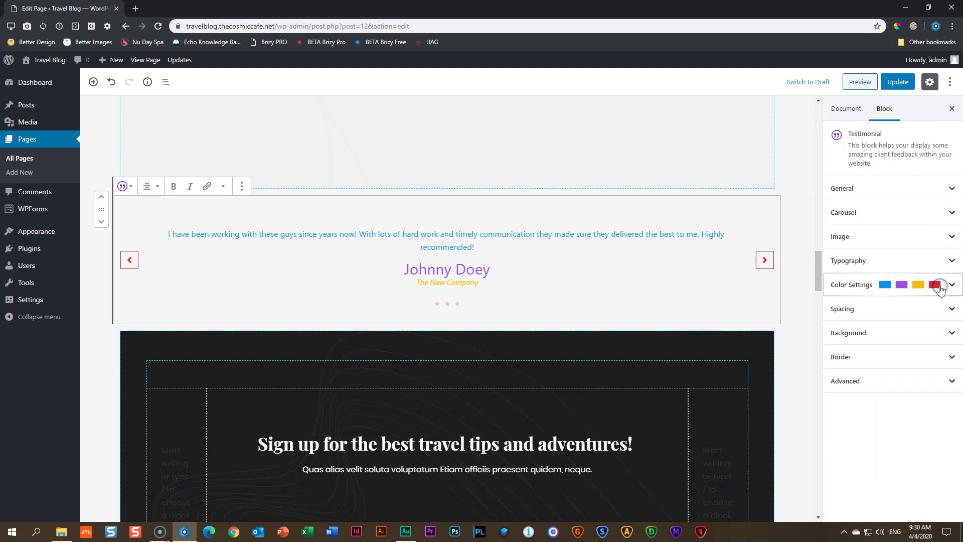
pyautogui.click(841, 242)
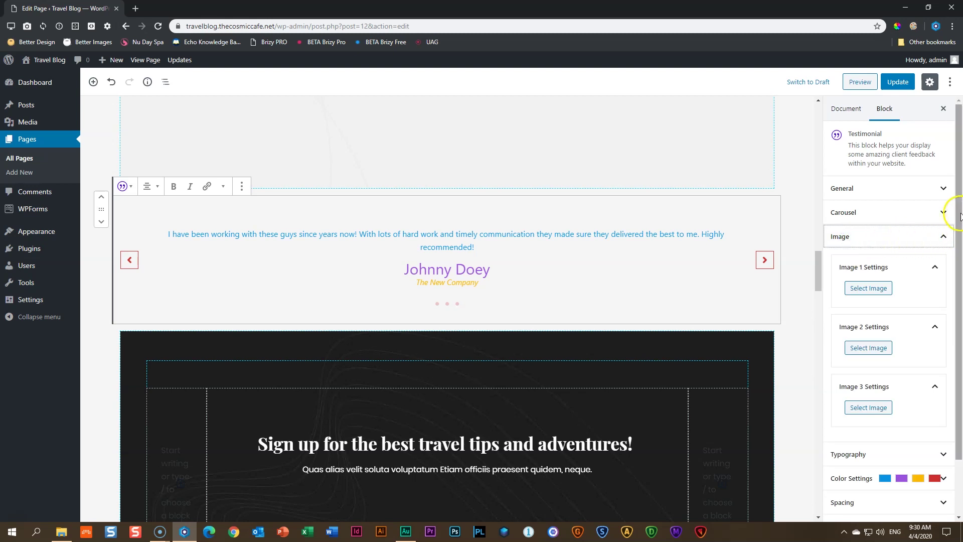
pyautogui.scroll(-2, 961, 216)
pyautogui.click(870, 226)
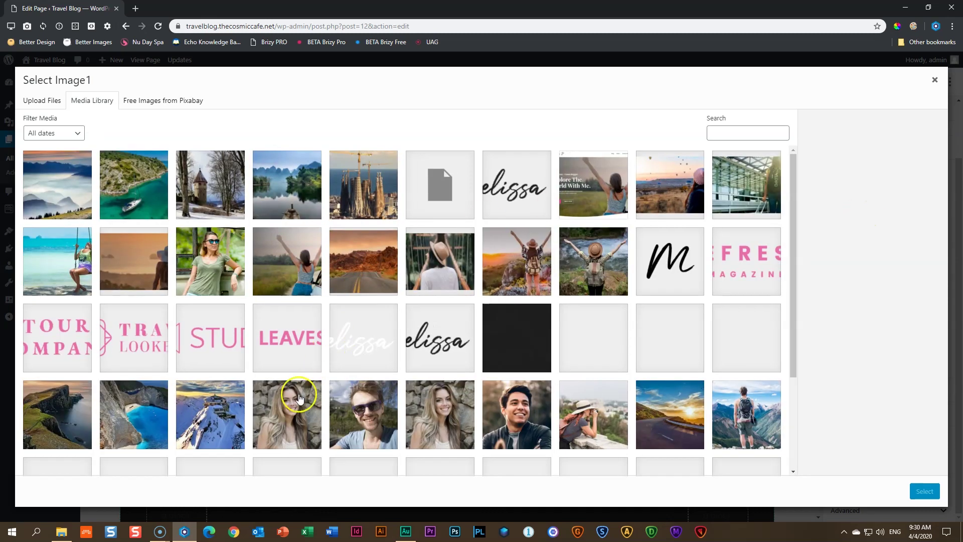
pyautogui.click(292, 411)
pyautogui.click(925, 491)
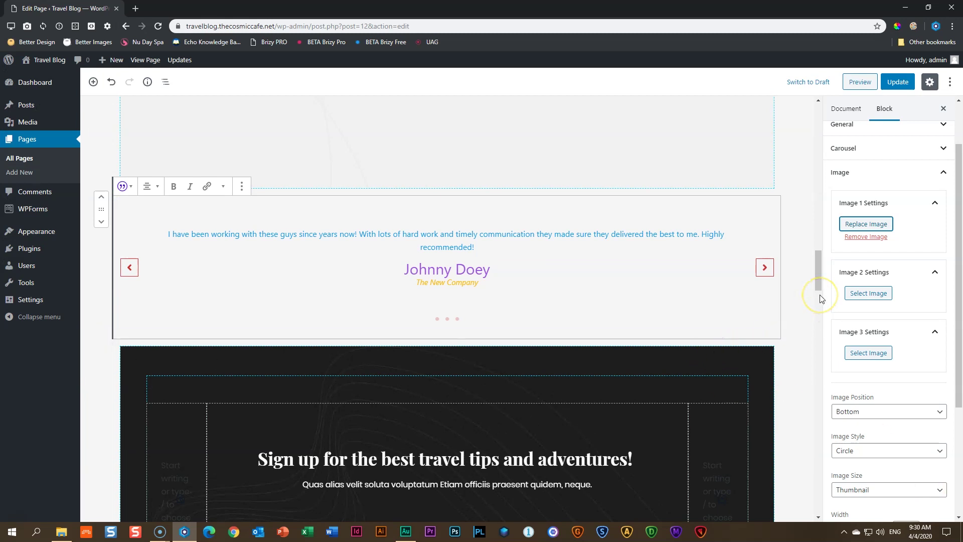
# Step: Show the first testimonial slide and replace its person's name with a new one
pyautogui.click(437, 320)
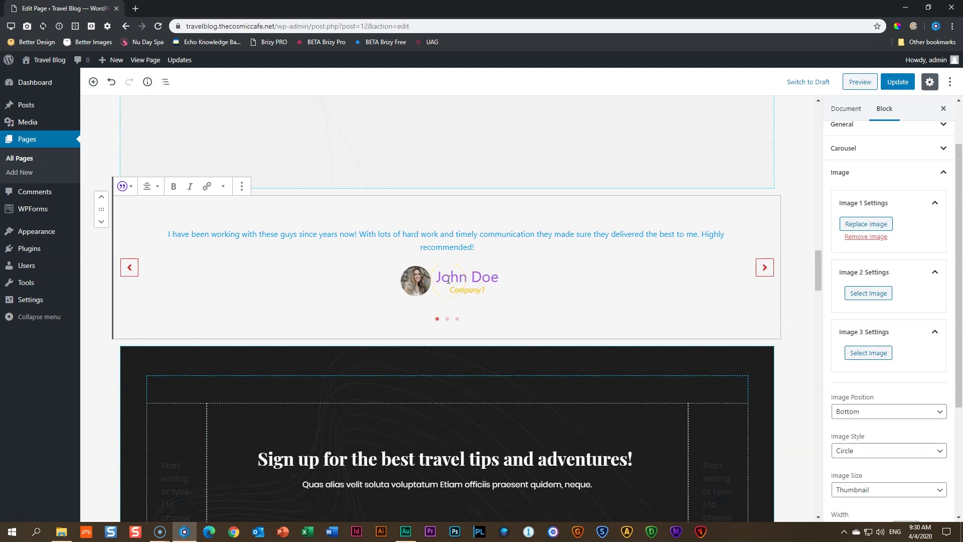
pyautogui.moveTo(441, 276); pyautogui.dragTo(510, 266)
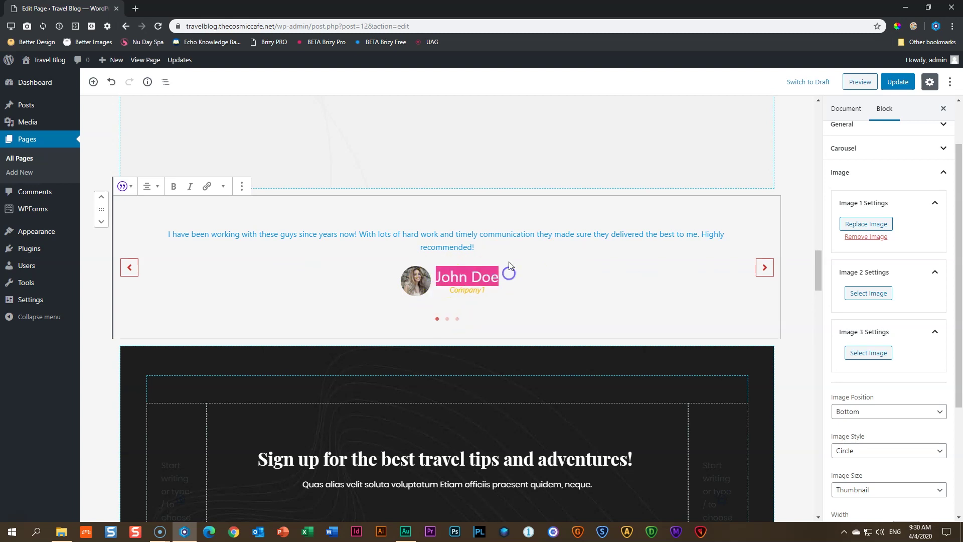
pyautogui.write('Sarah Bing')
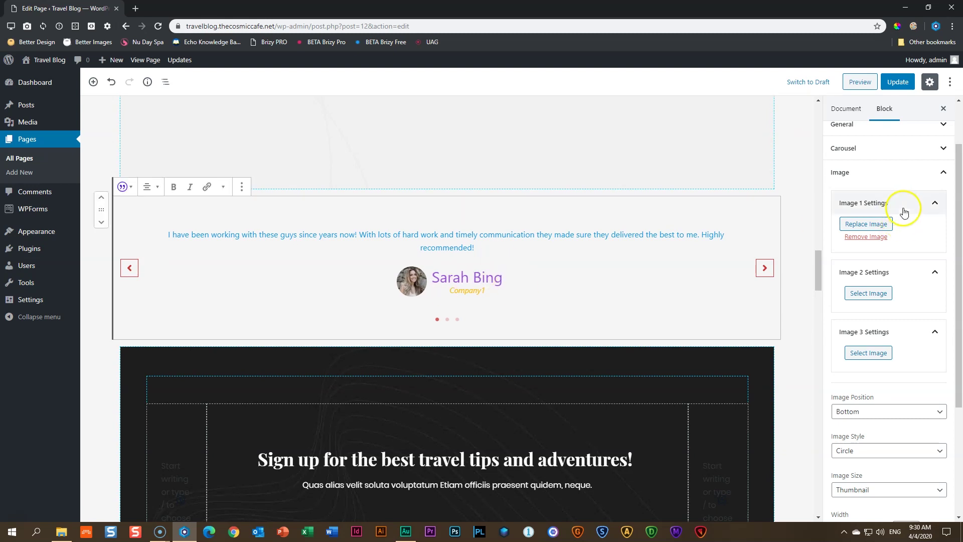
# Step: Place the photo left of the testimonial text, left-align the text, and make the photo square
pyautogui.click(937, 203)
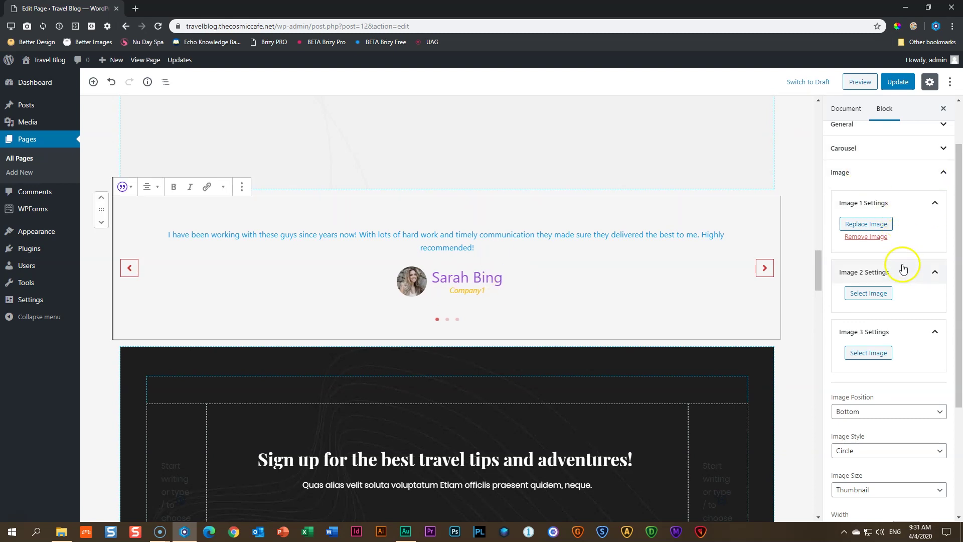
pyautogui.scroll(-3, 903, 271)
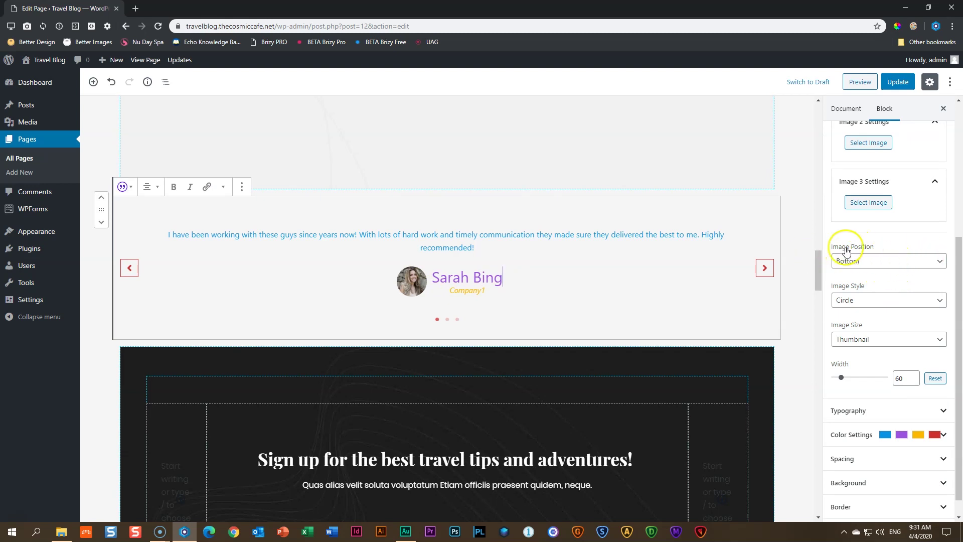
pyautogui.click(856, 261)
pyautogui.click(858, 274)
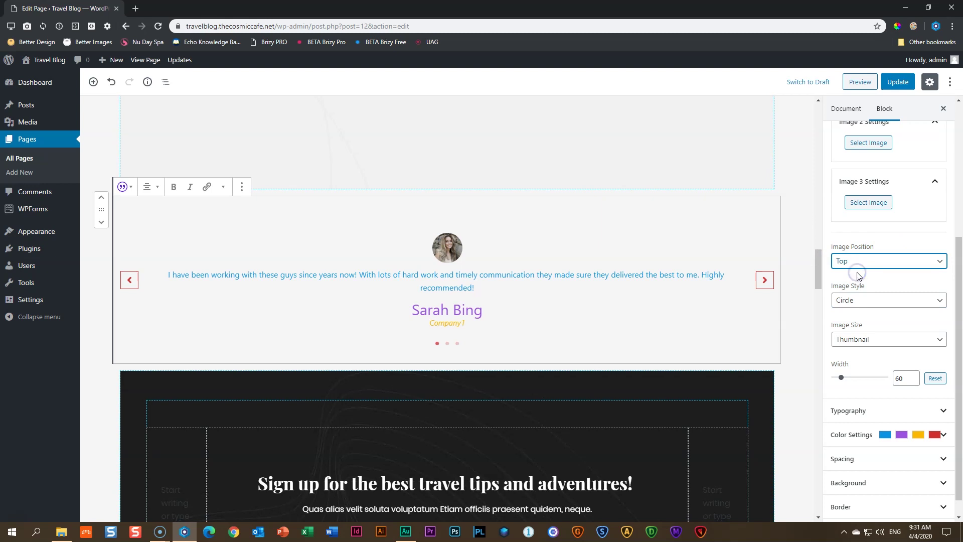
pyautogui.click(842, 266)
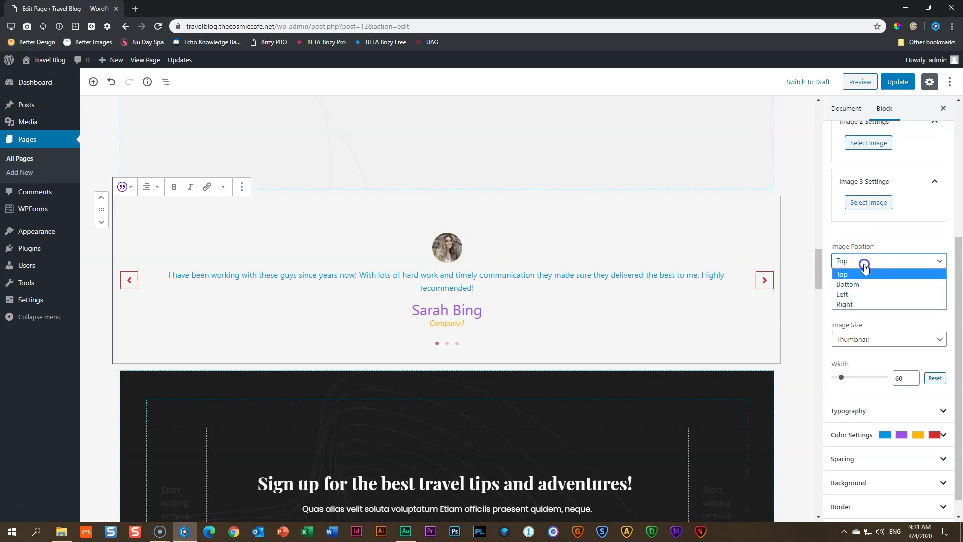
pyautogui.click(877, 292)
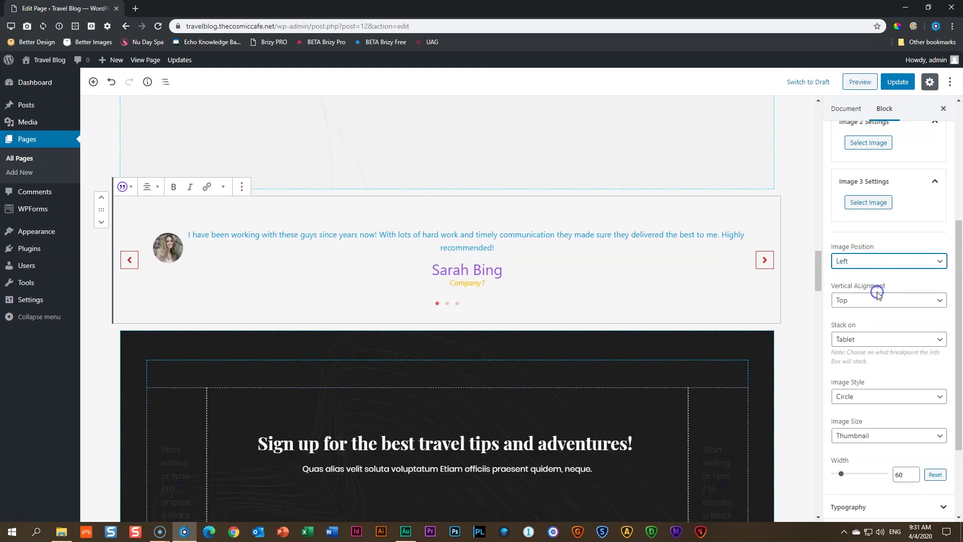
pyautogui.click(149, 187)
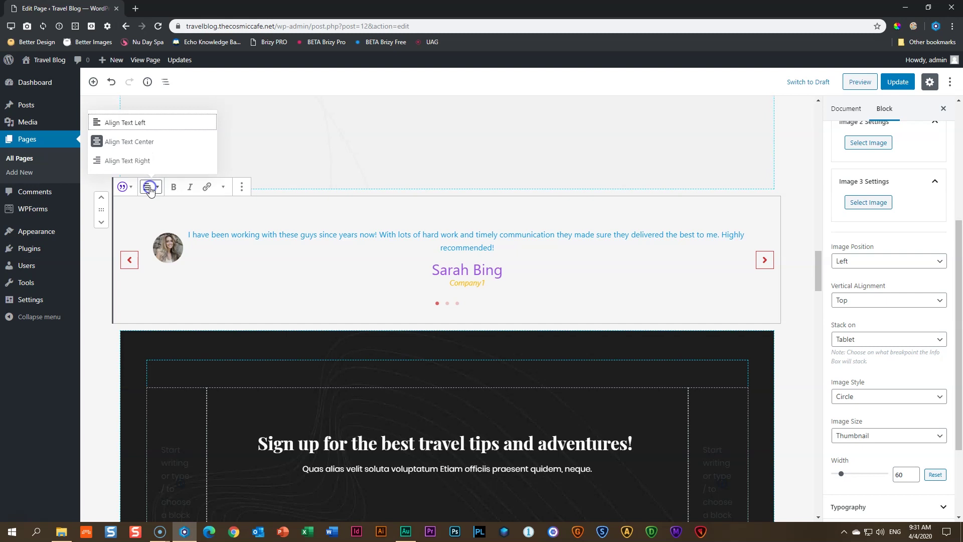
pyautogui.click(142, 125)
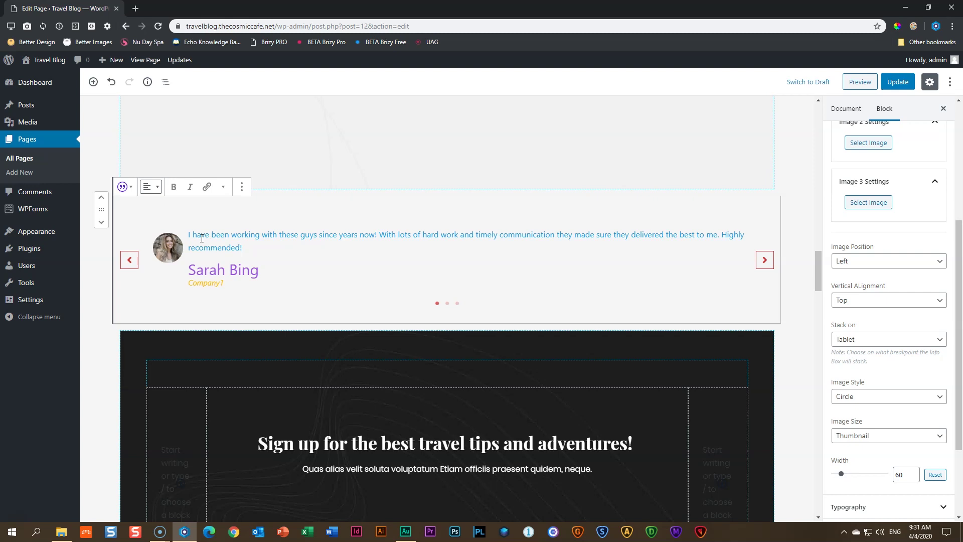
pyautogui.click(853, 399)
pyautogui.click(858, 426)
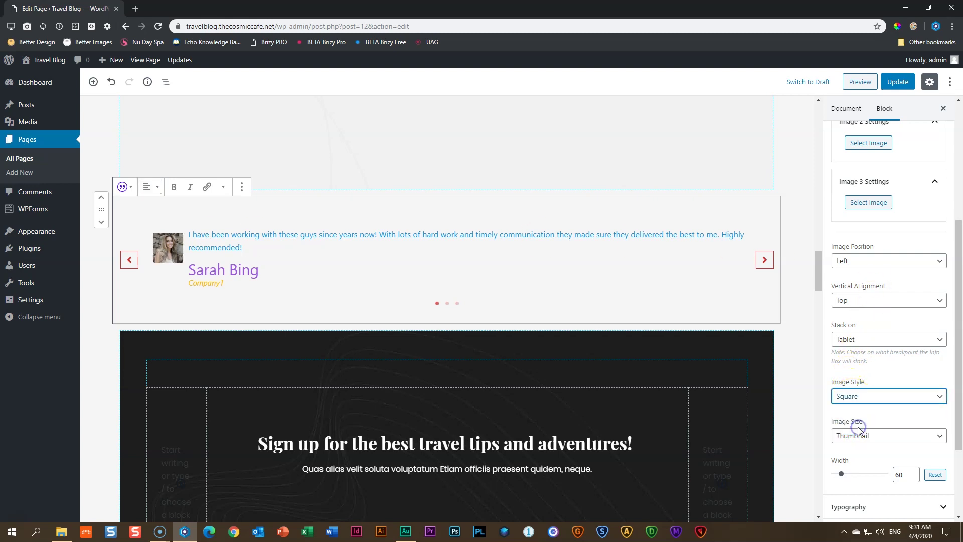
# Step: Set the testimonial image size to Medium with a width of about 110
pyautogui.scroll(-2, 933, 412)
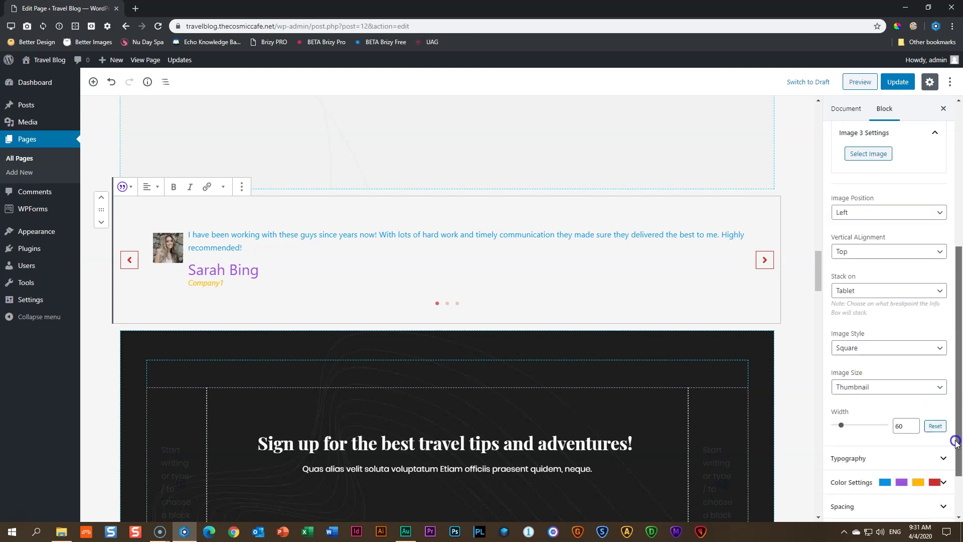
pyautogui.moveTo(841, 386); pyautogui.dragTo(845, 387)
pyautogui.click(862, 348)
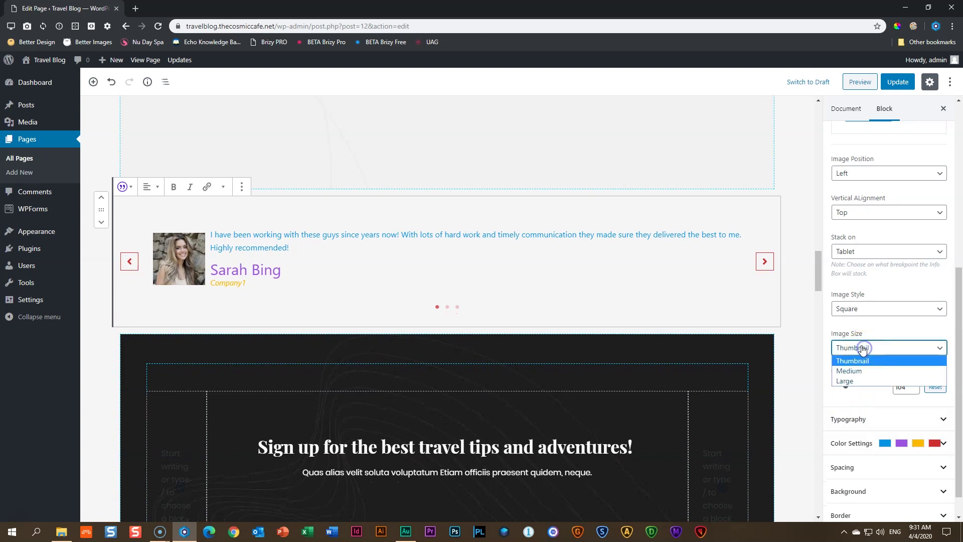
pyautogui.click(851, 372)
pyautogui.click(856, 347)
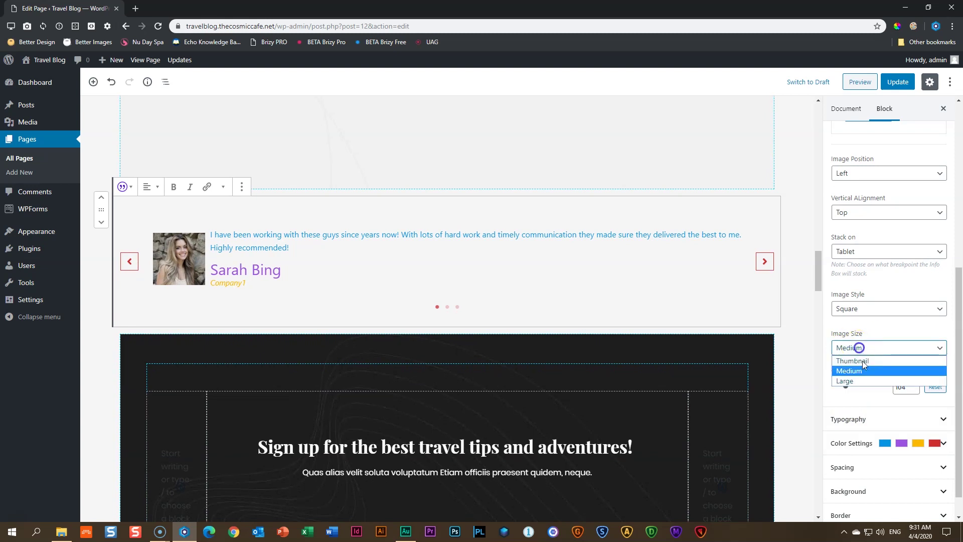
pyautogui.click(861, 382)
pyautogui.click(860, 347)
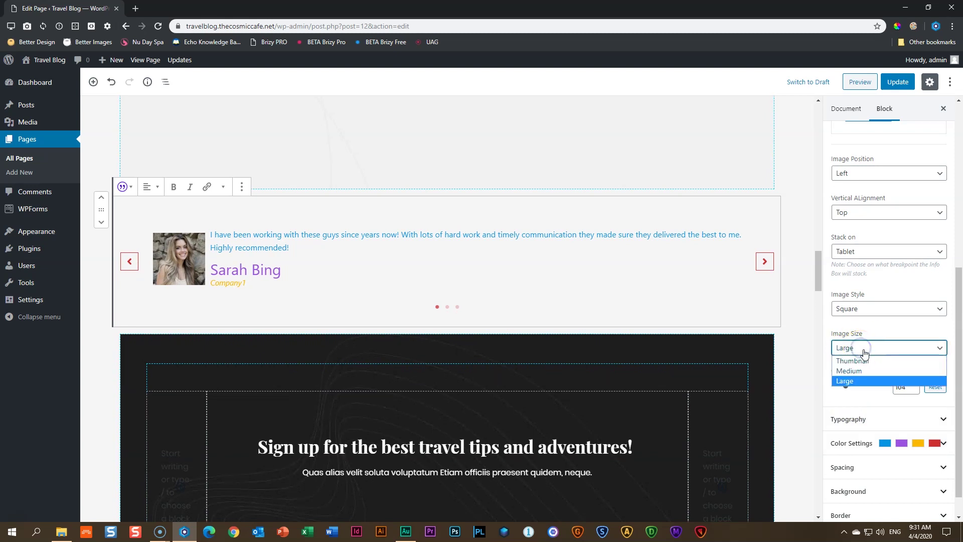
pyautogui.click(864, 372)
pyautogui.moveTo(846, 387); pyautogui.dragTo(848, 388)
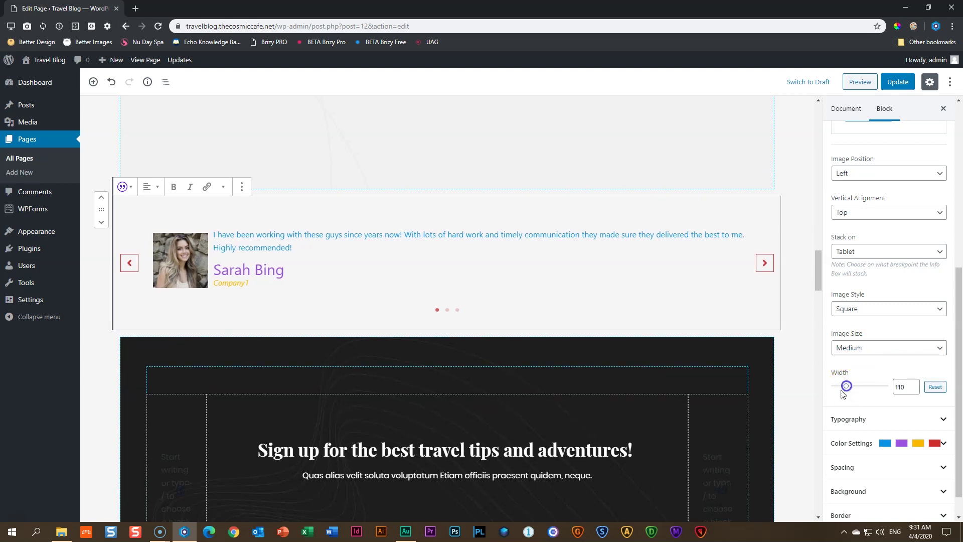
pyautogui.scroll(5, 868, 273)
pyautogui.scroll(2, 858, 321)
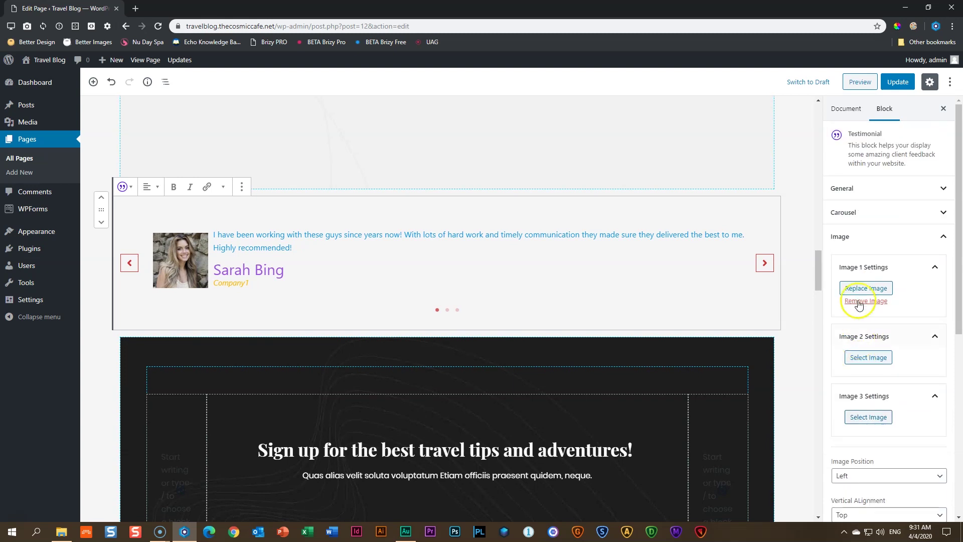
# Step: Give the second testimonial the sunglasses portrait and start retyping its person's name
pyautogui.click(449, 313)
pyautogui.click(863, 358)
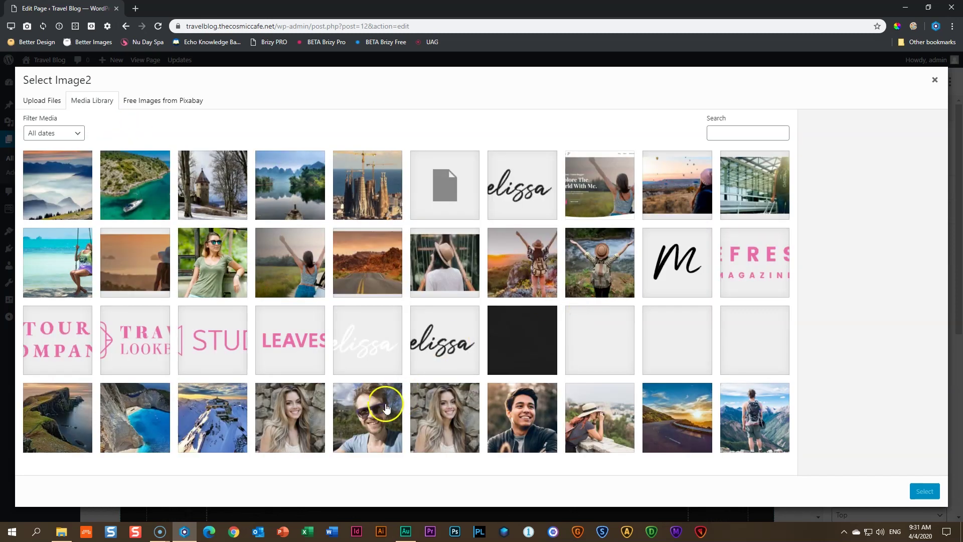
pyautogui.click(374, 401)
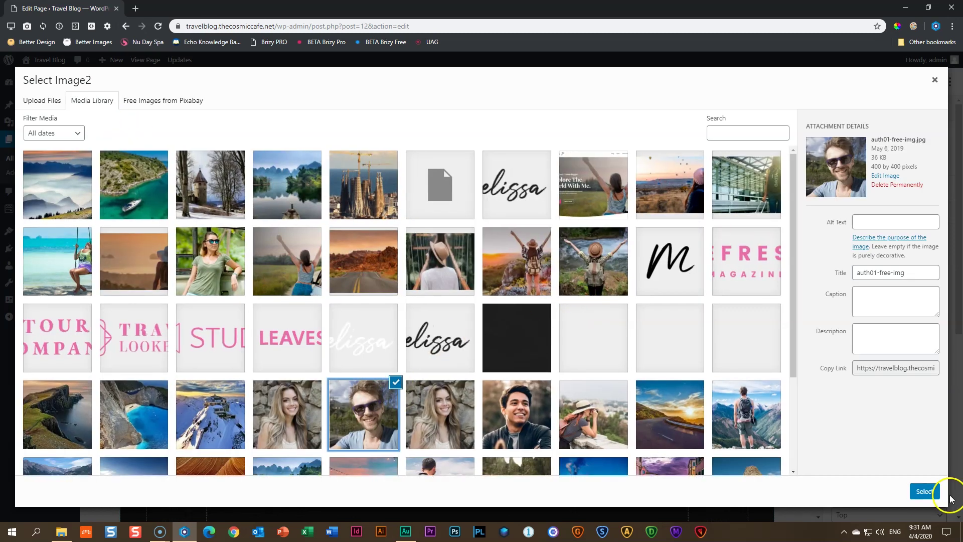
pyautogui.click(917, 492)
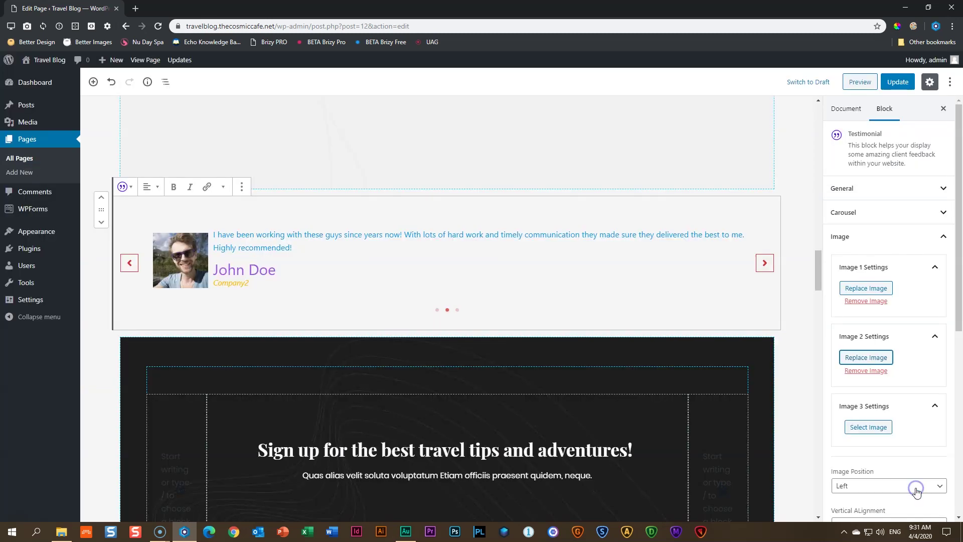
pyautogui.tripleClick(237, 271)
pyautogui.write('Charlie Wang')
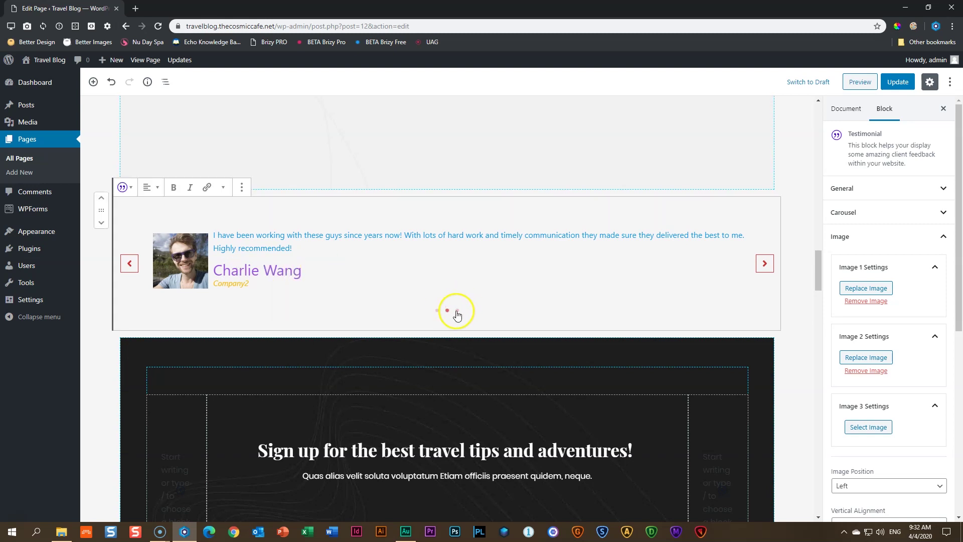
# Step: Give the third testimonial the smiling man's portrait, then collapse the Image settings
pyautogui.click(456, 310)
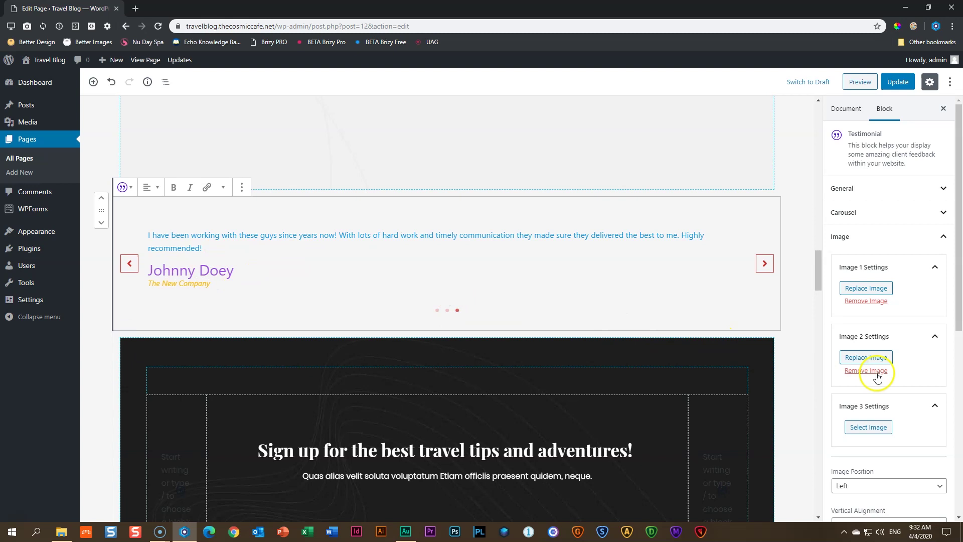
pyautogui.click(869, 427)
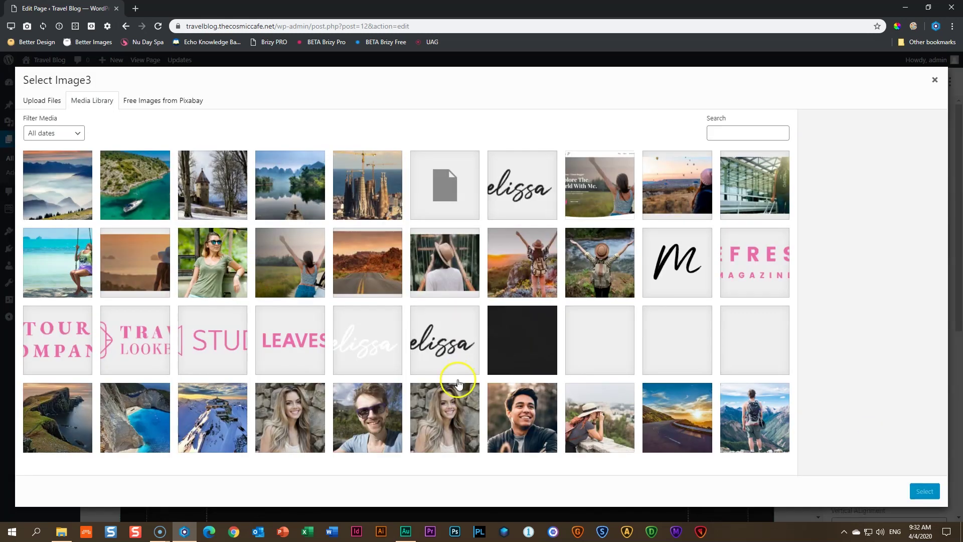
pyautogui.click(522, 417)
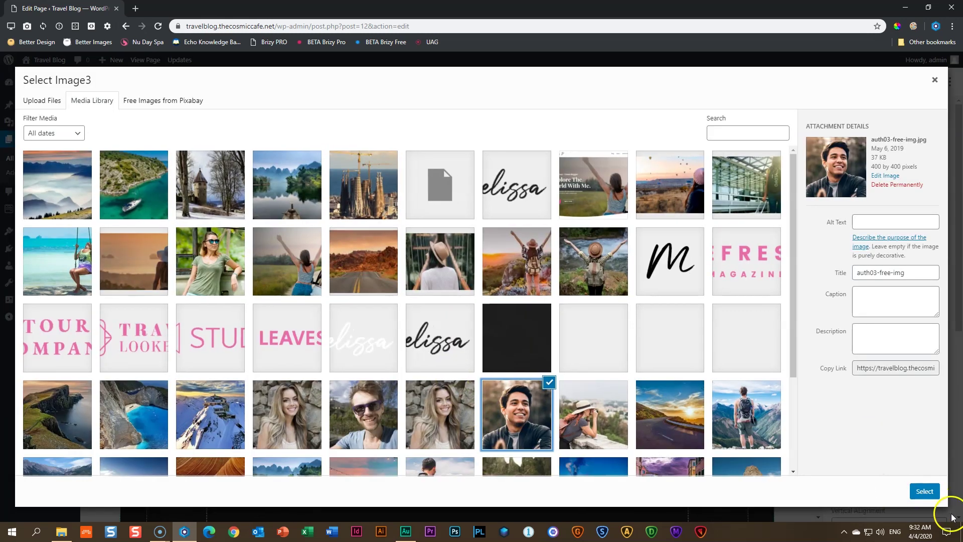
pyautogui.click(925, 491)
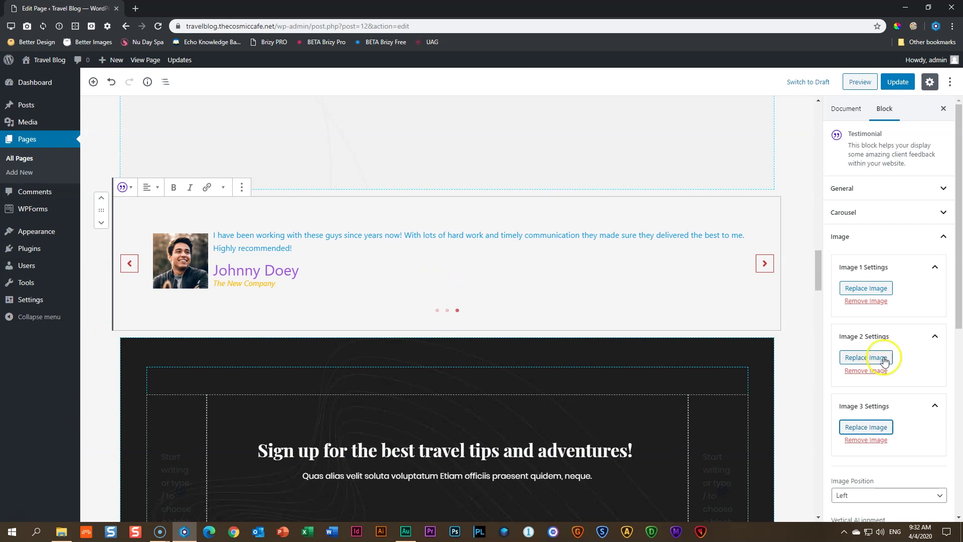
pyautogui.scroll(-2, 889, 367)
pyautogui.scroll(2, 903, 301)
pyautogui.click(940, 240)
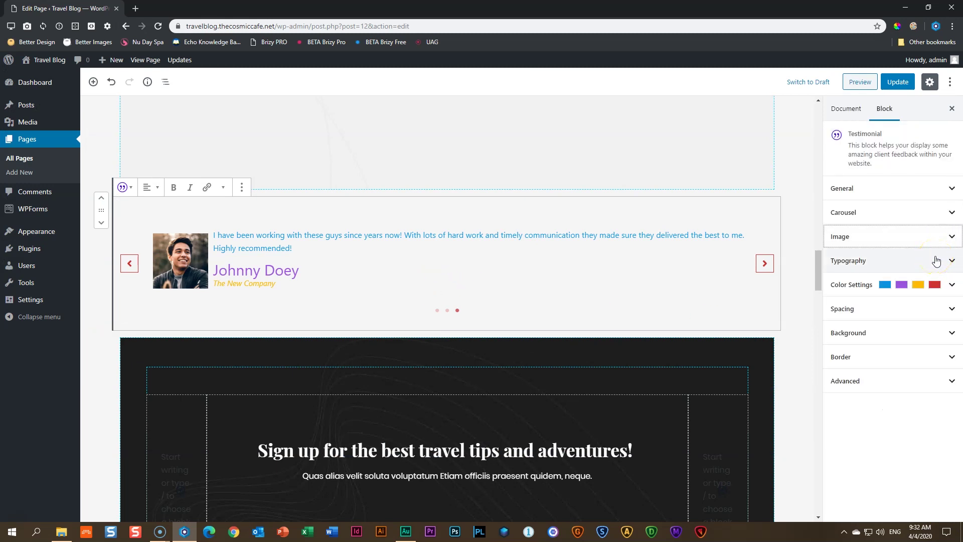
# Step: In the Spacing panel, set the dots gap to 24 and the row gap to 11
pyautogui.click(865, 294)
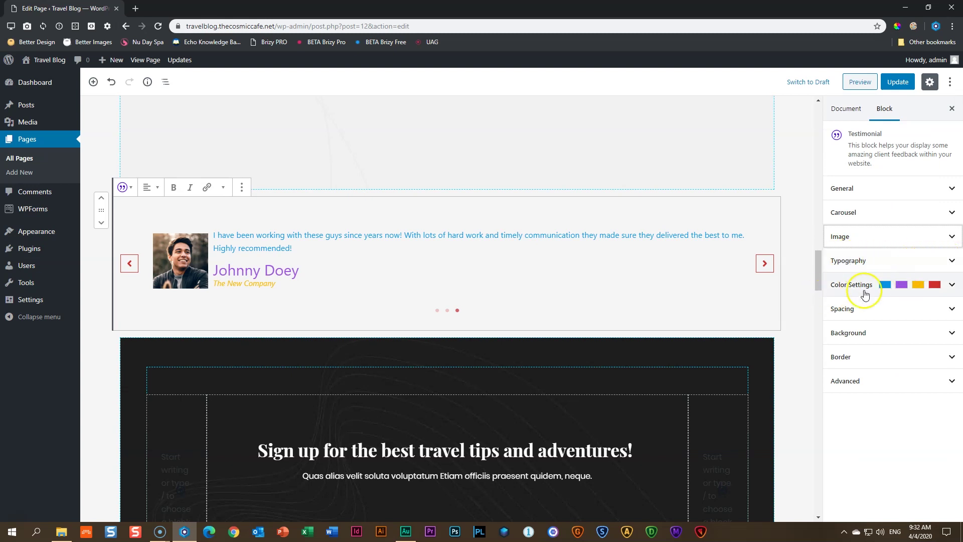
pyautogui.click(862, 311)
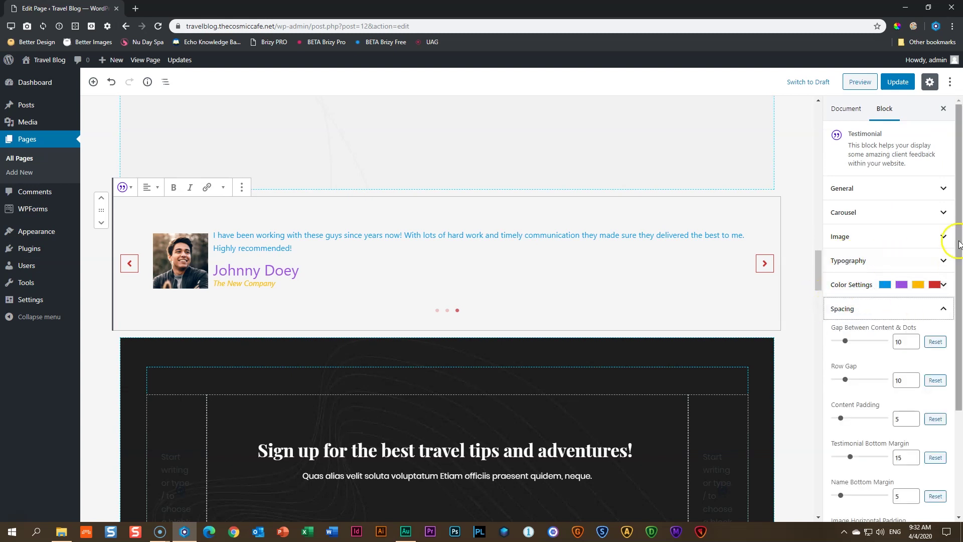
pyautogui.moveTo(959, 244); pyautogui.dragTo(960, 348)
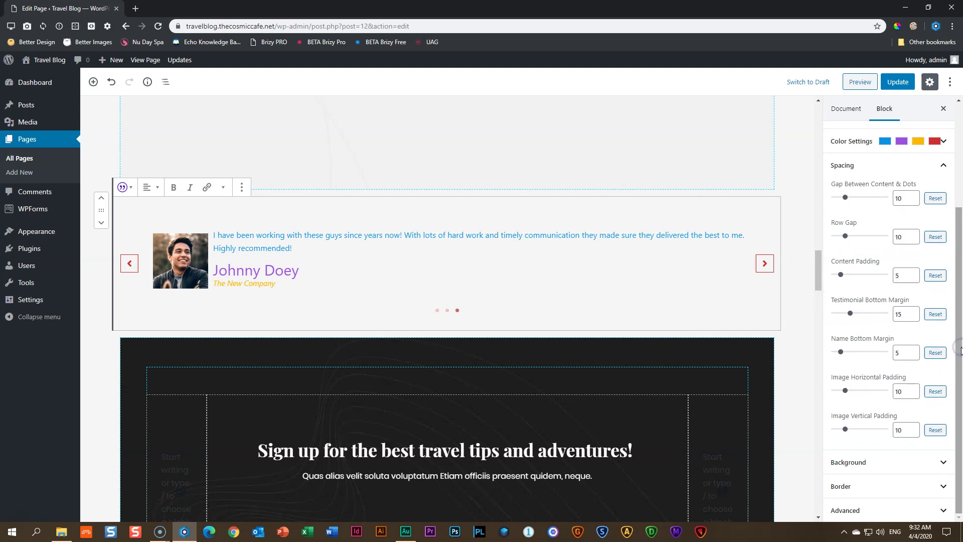
pyautogui.click(843, 198)
pyautogui.moveTo(843, 199)
pyautogui.mouseDown()
pyautogui.moveTo(898, 194)
pyautogui.moveTo(852, 198)
pyautogui.moveTo(859, 201)
pyautogui.mouseUp()
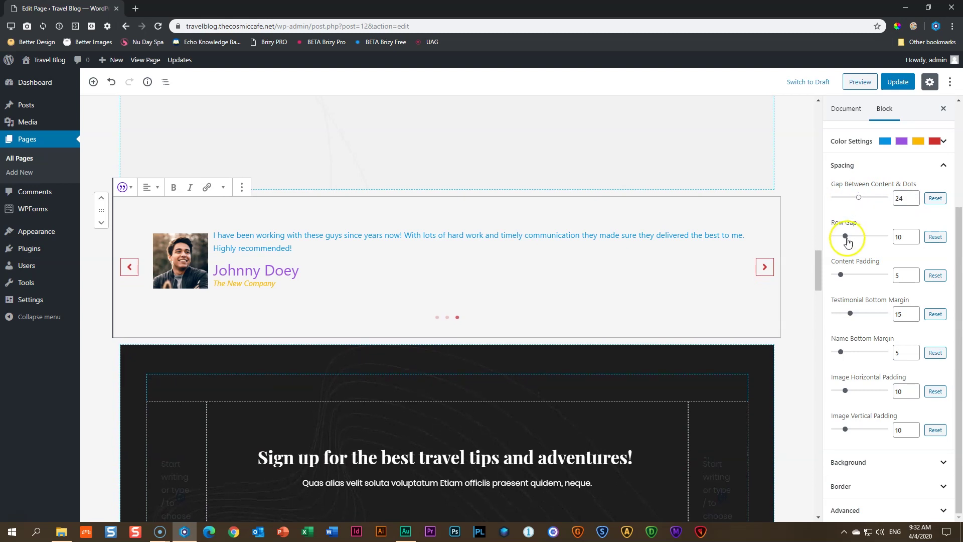
pyautogui.moveTo(846, 237)
pyautogui.mouseDown()
pyautogui.moveTo(875, 238)
pyautogui.moveTo(847, 238)
pyautogui.mouseUp()
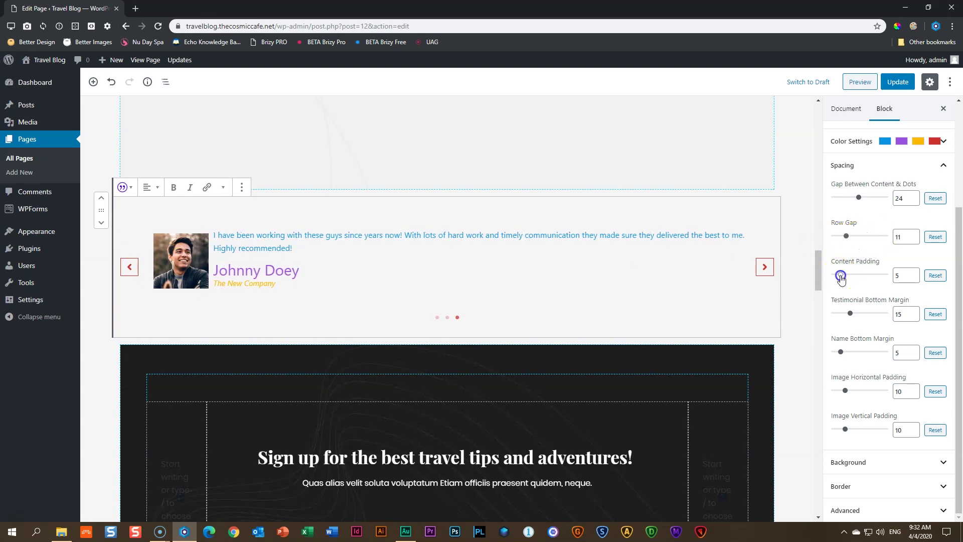
# Step: Set content padding to 9 and image padding to 9 vertical, 30 horizontal
pyautogui.moveTo(841, 276)
pyautogui.mouseDown()
pyautogui.moveTo(878, 279)
pyautogui.moveTo(845, 278)
pyautogui.mouseUp()
pyautogui.click(850, 314)
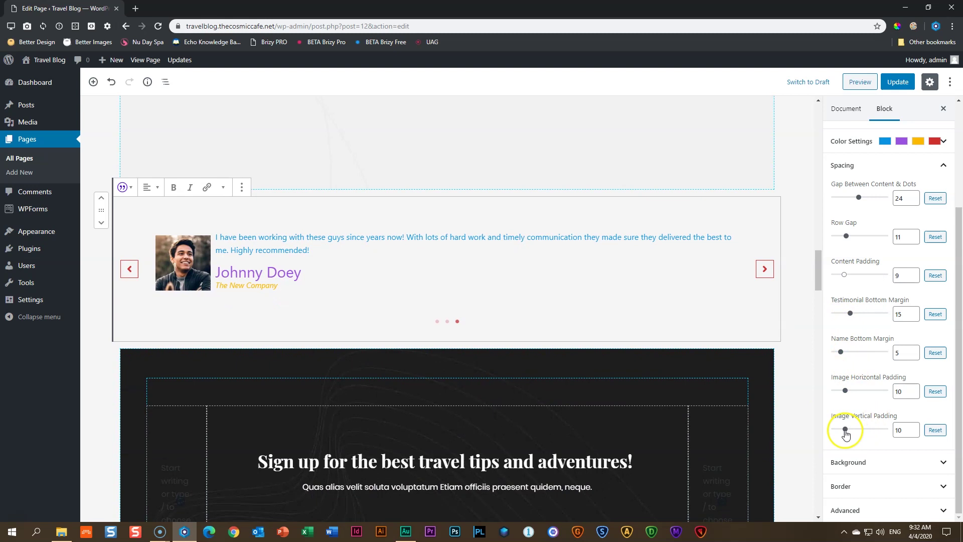
pyautogui.moveTo(845, 432)
pyautogui.mouseDown()
pyautogui.moveTo(855, 434)
pyautogui.moveTo(833, 435)
pyautogui.moveTo(846, 437)
pyautogui.mouseUp()
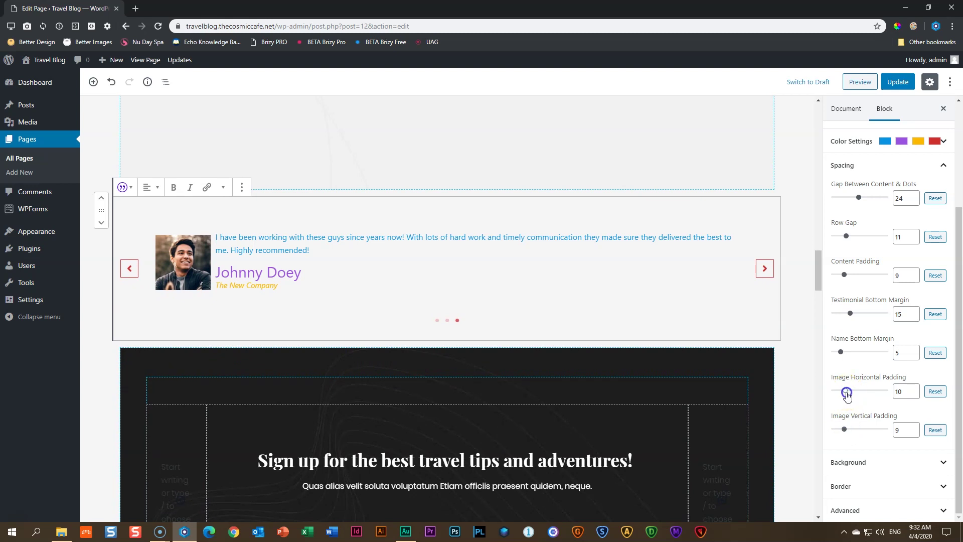
pyautogui.moveTo(846, 392); pyautogui.dragTo(864, 391)
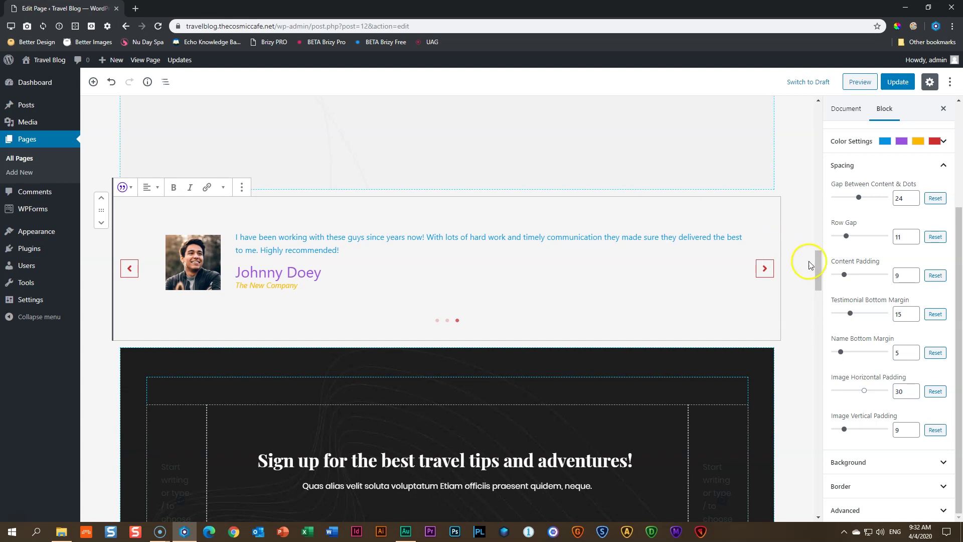
# Step: Try lavender and grey colour backgrounds on the testimonial, then clear the background colour
pyautogui.click(942, 168)
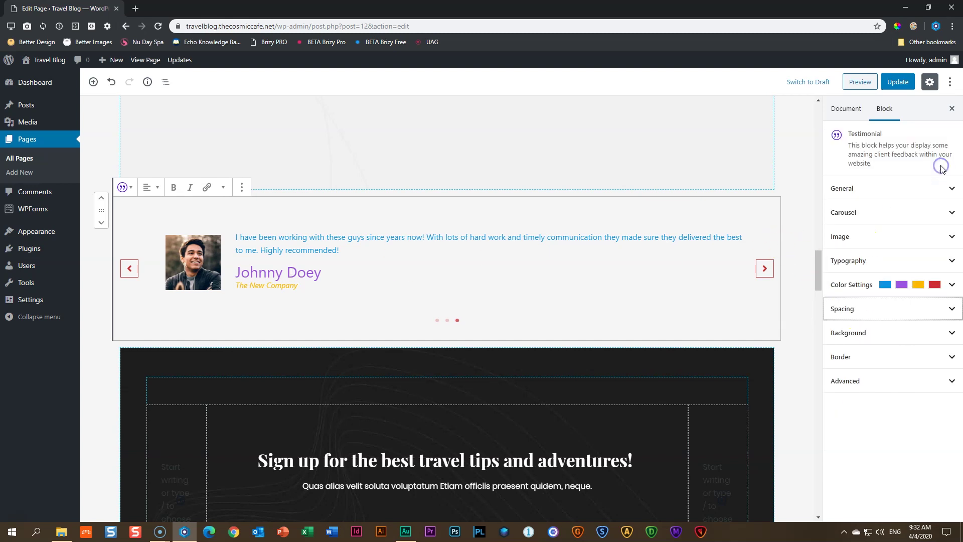
pyautogui.click(856, 335)
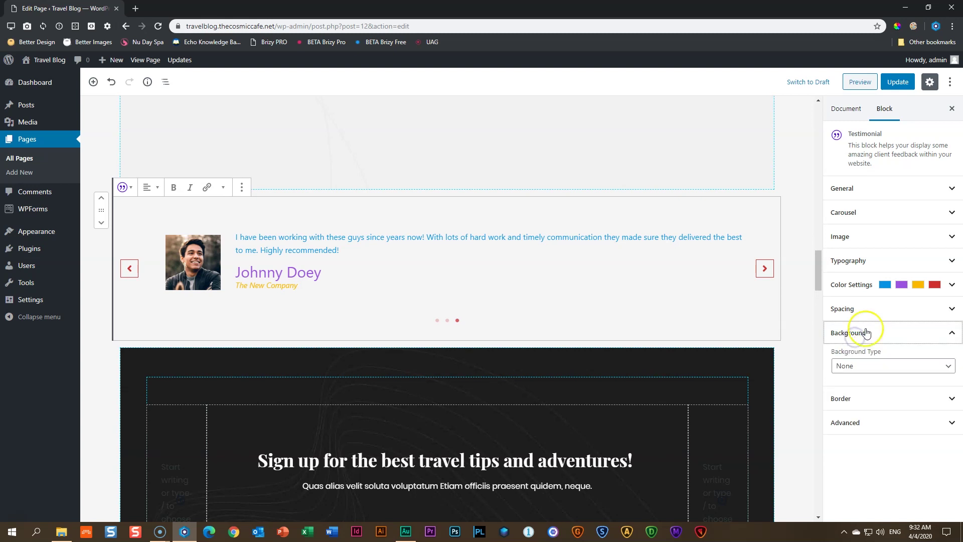
pyautogui.click(845, 366)
pyautogui.click(848, 389)
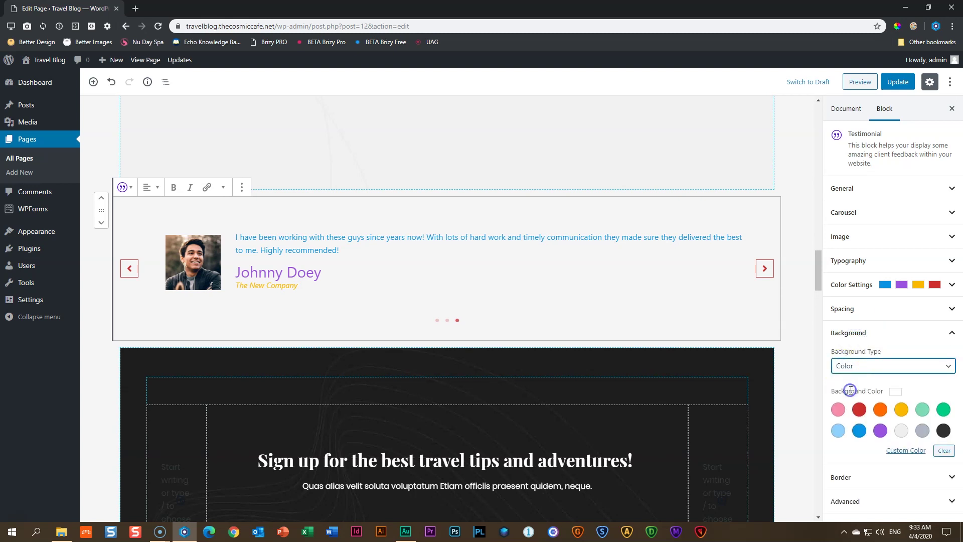
pyautogui.click(902, 431)
pyautogui.click(922, 432)
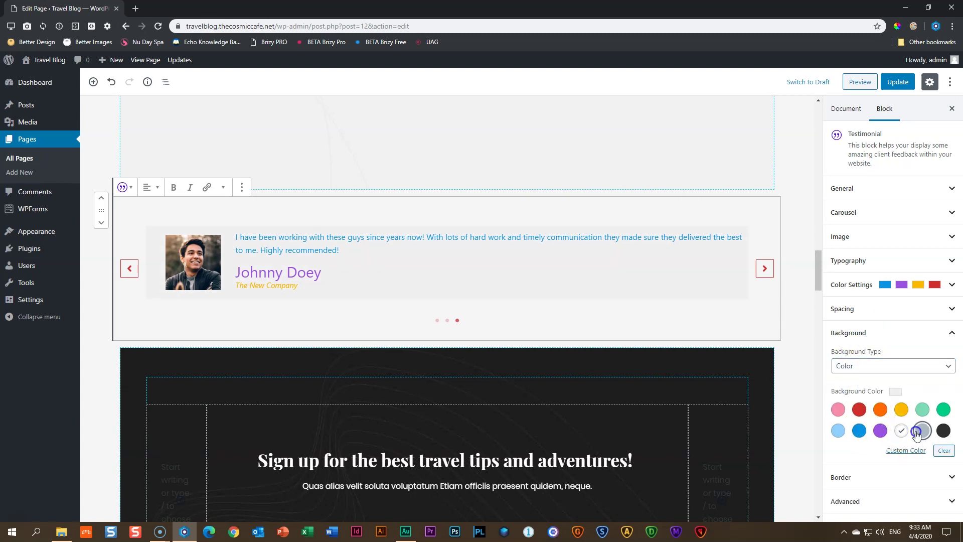
pyautogui.click(942, 451)
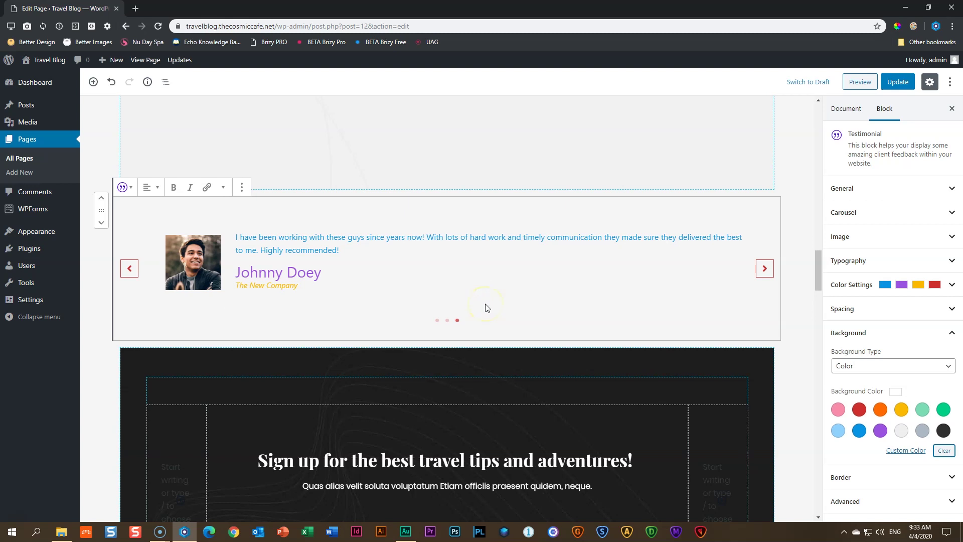
pyautogui.click(952, 333)
# Step: Set the testimonial's Border Style to None after briefly trying Dotted
pyautogui.click(950, 356)
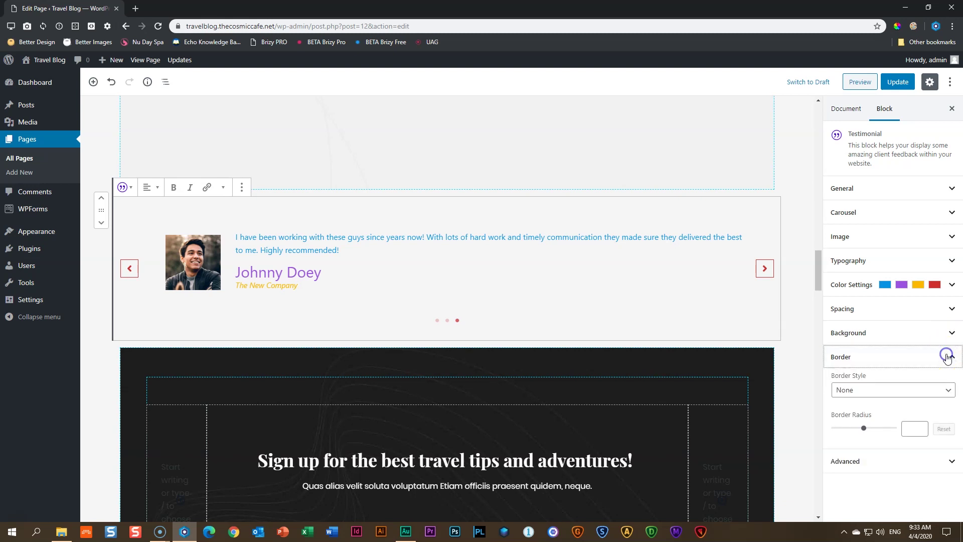
pyautogui.click(882, 396)
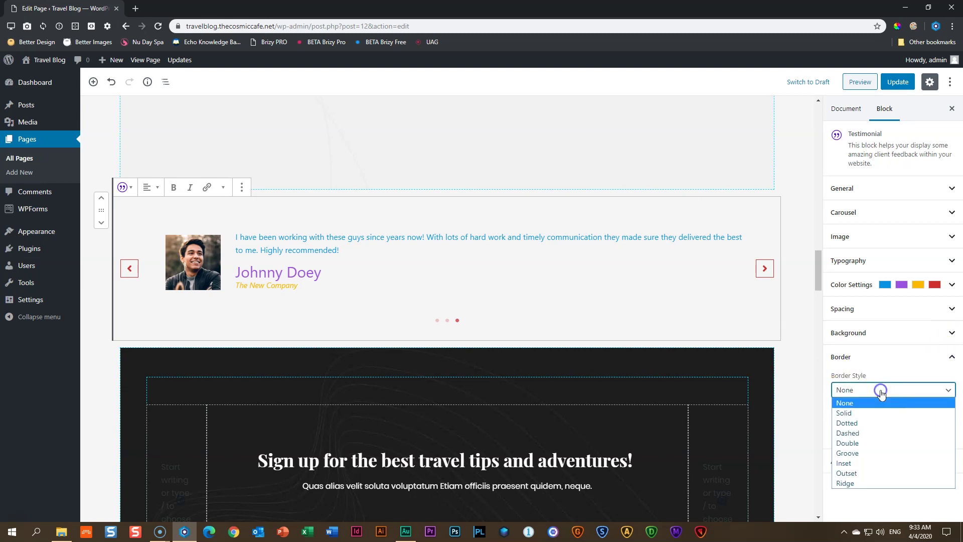
pyautogui.click(871, 422)
pyautogui.click(859, 427)
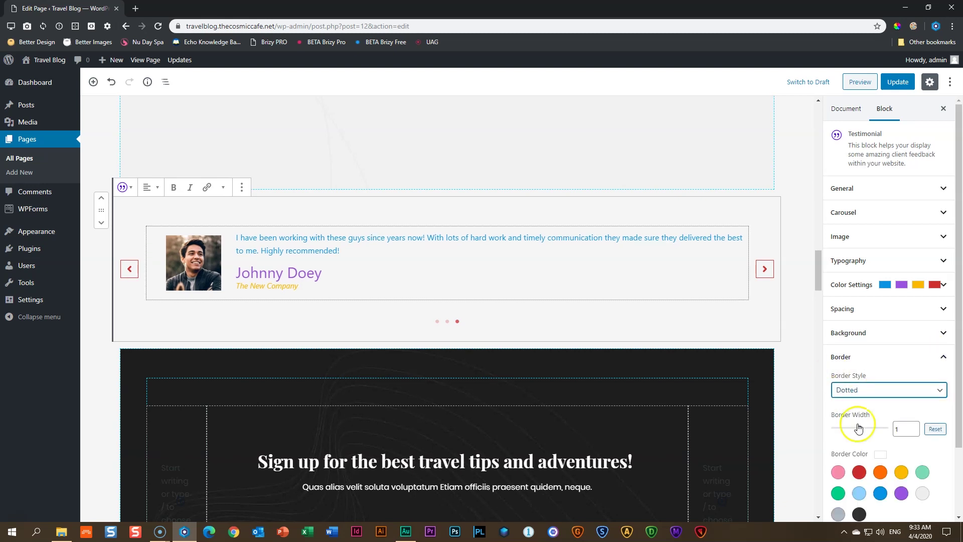
pyautogui.click(892, 395)
pyautogui.click(878, 401)
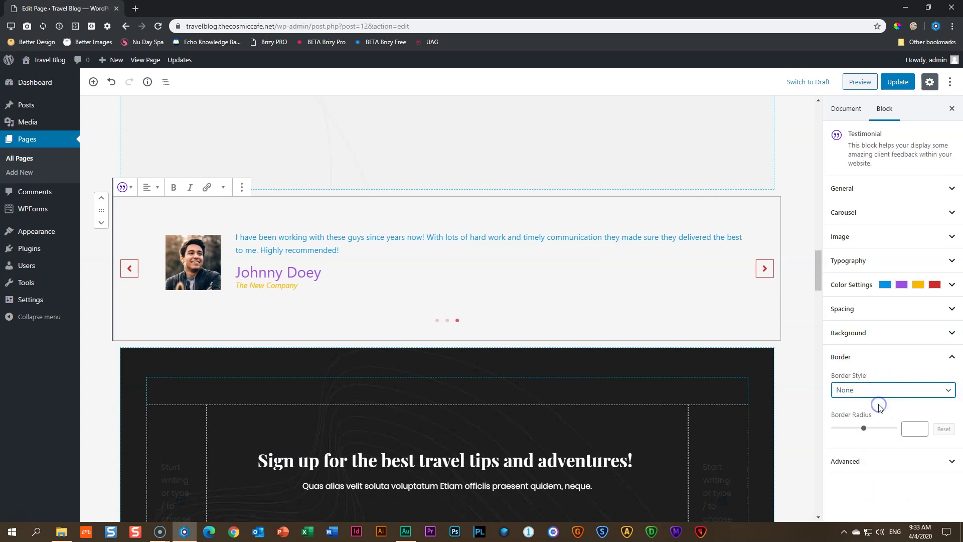
pyautogui.click(878, 357)
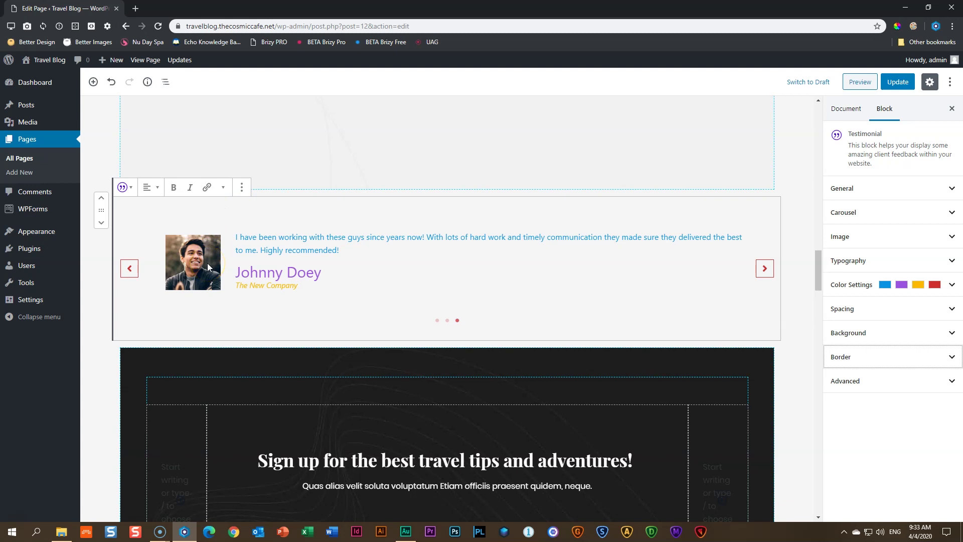
# Step: Update the page and scroll the front-end preview to the full-width testimonial carousel
pyautogui.click(893, 83)
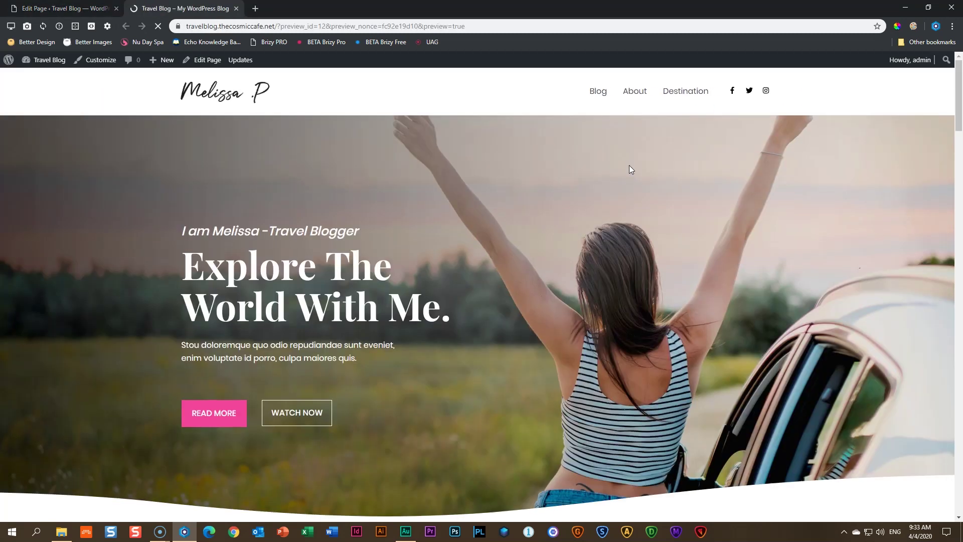
pyautogui.scroll(-15, 630, 168)
pyautogui.scroll(-7, 631, 174)
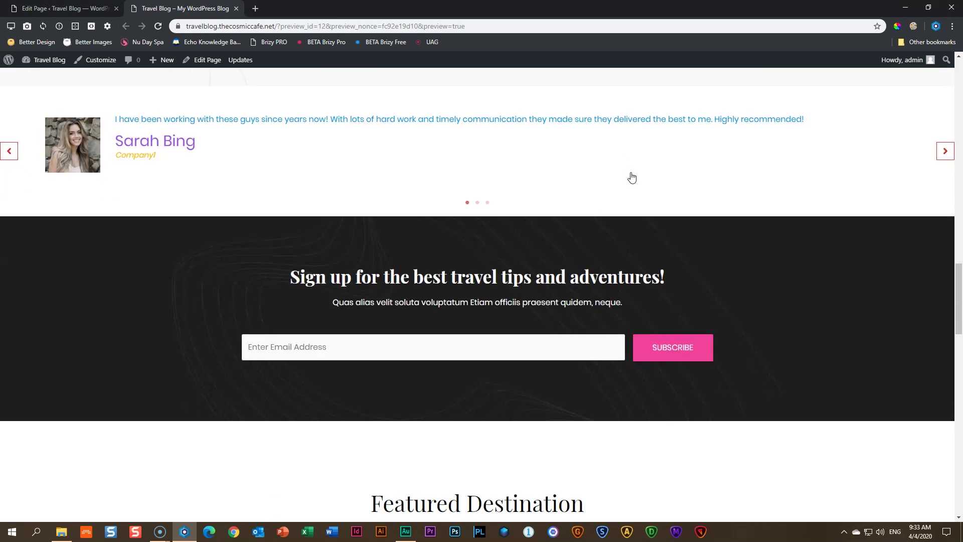
pyautogui.scroll(3, 631, 175)
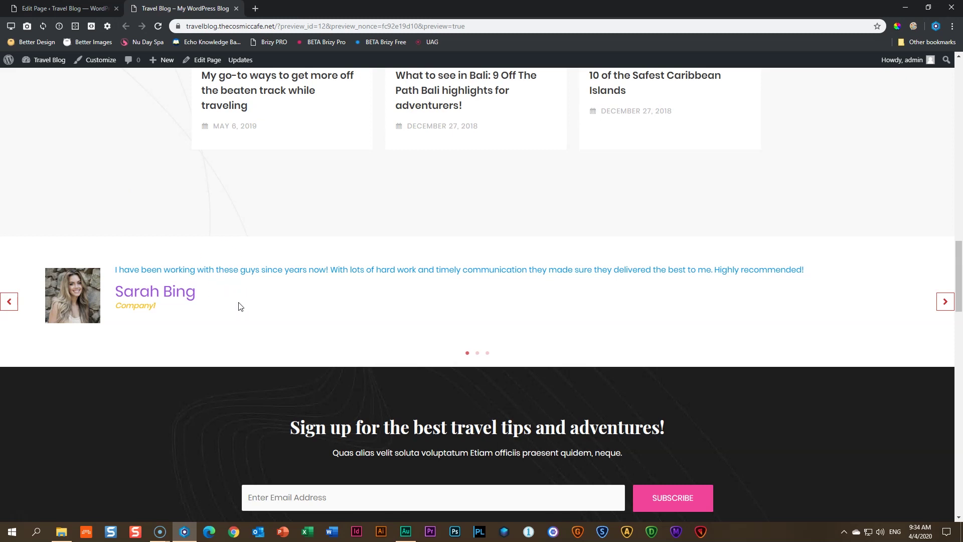
# Step: Insert an Advanced Columns block below the testimonial carousel, found by searching 'colu'
pyautogui.click(67, 8)
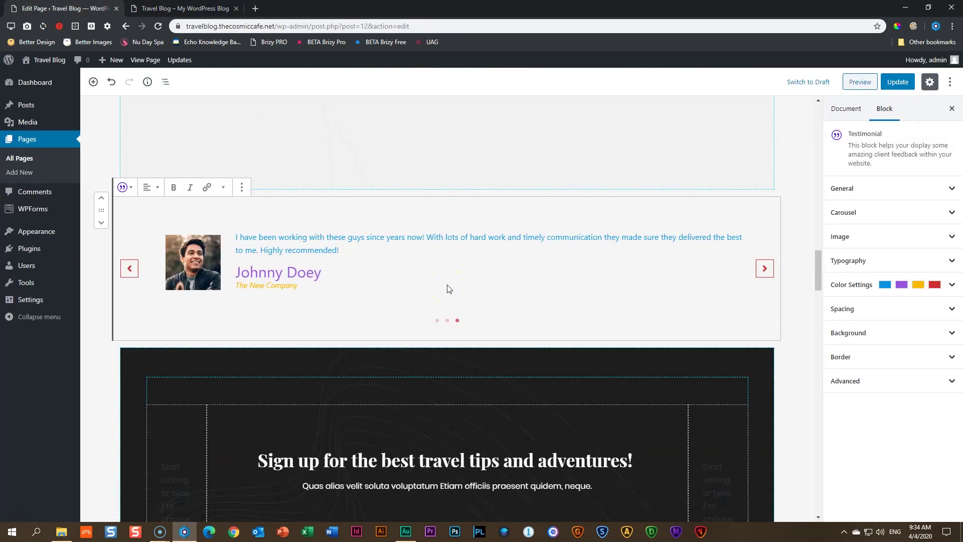
pyautogui.scroll(-1, 452, 308)
pyautogui.click(447, 290)
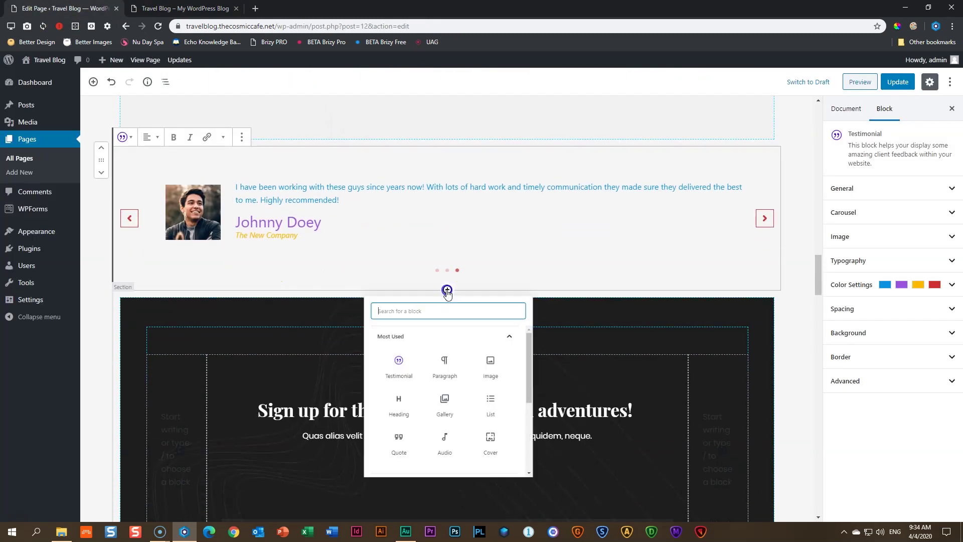
pyautogui.click(406, 320)
pyautogui.write('colu')
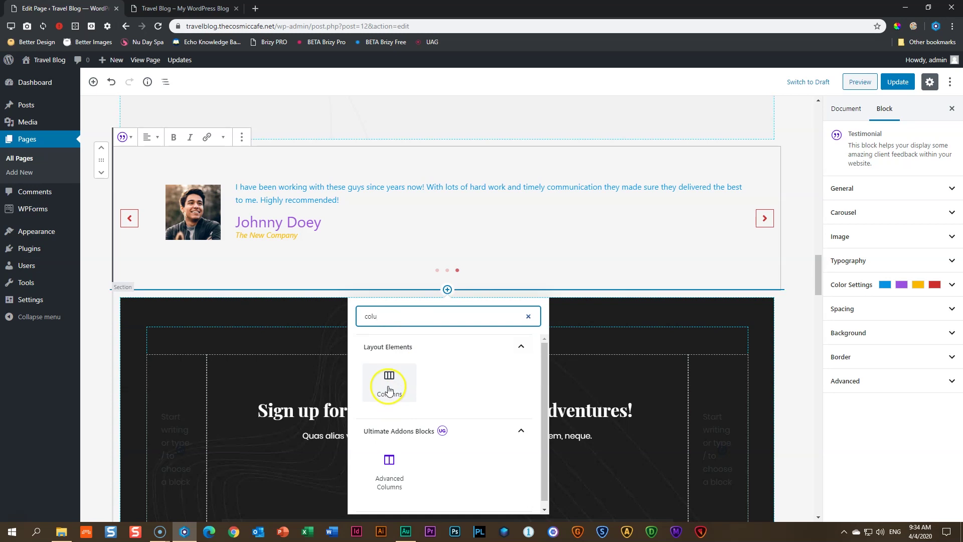
pyautogui.click(389, 458)
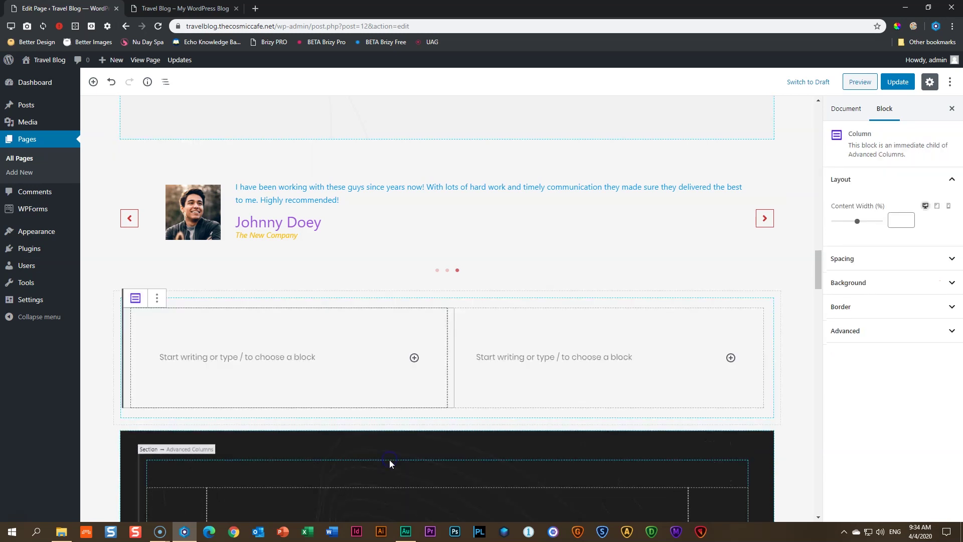
# Step: Reduce the columns block to one column, move the Testimonial block into it, and update
pyautogui.click(216, 308)
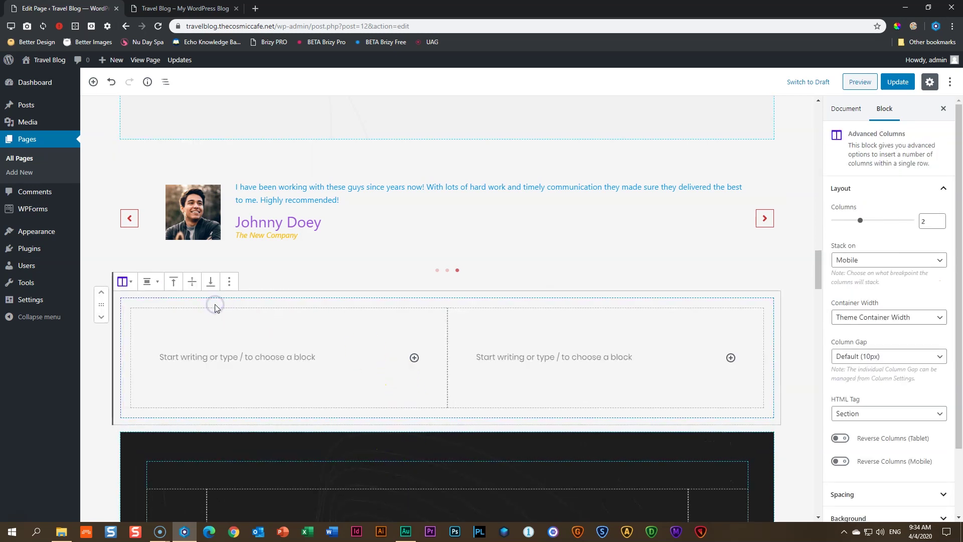
pyautogui.click(199, 332)
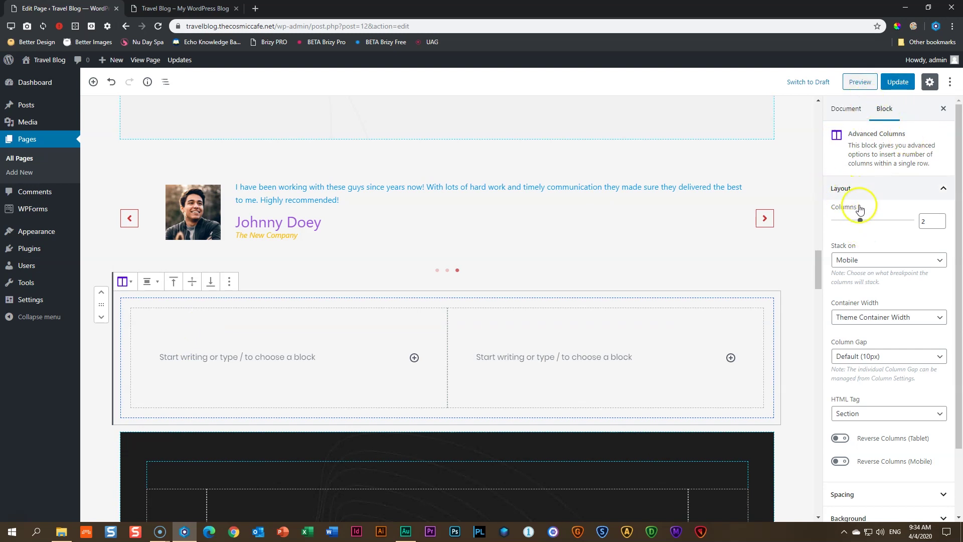
pyautogui.moveTo(860, 220); pyautogui.dragTo(850, 223)
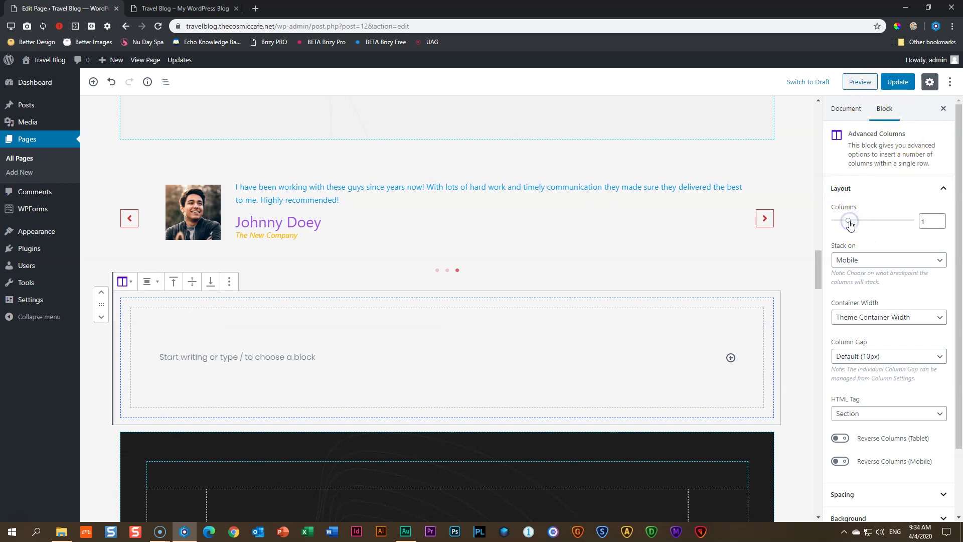
pyautogui.click(368, 206)
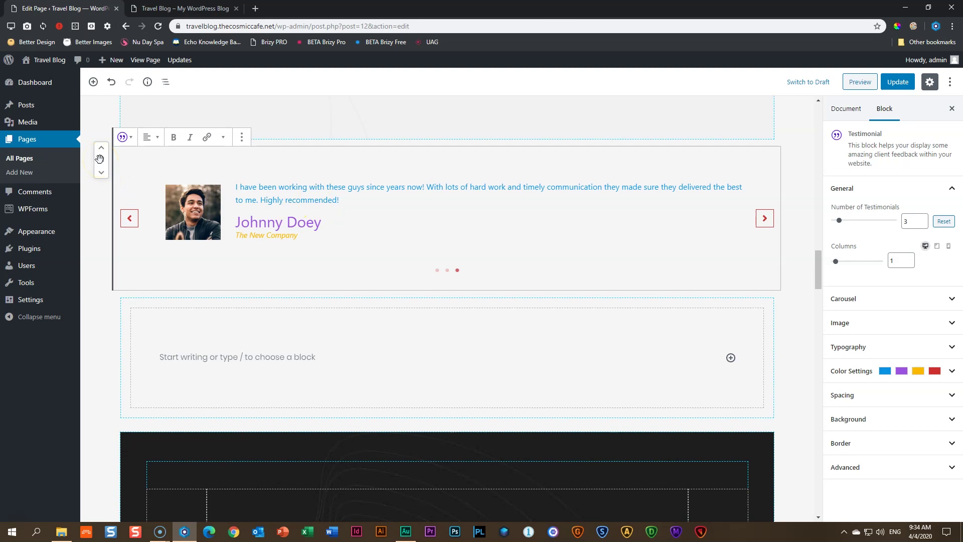
pyautogui.moveTo(99, 159); pyautogui.dragTo(269, 357)
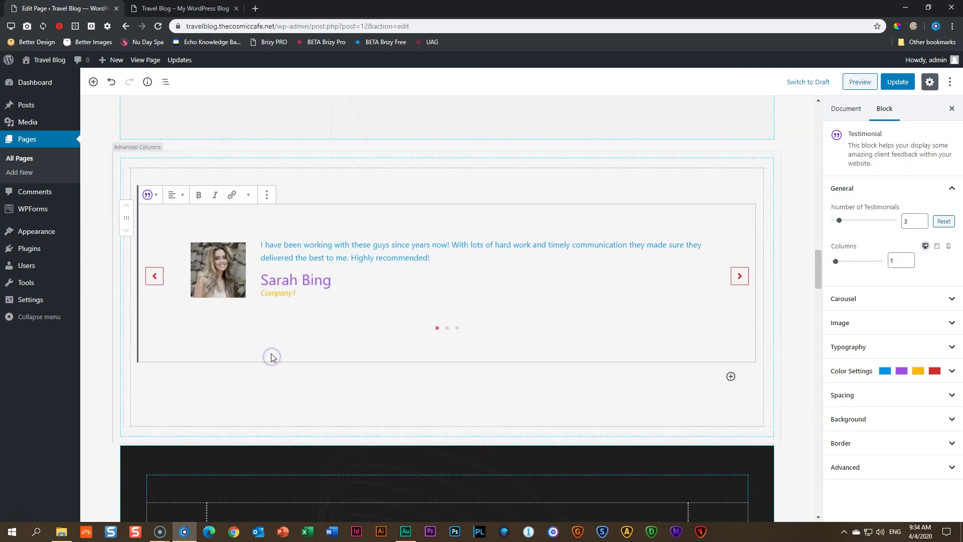
pyautogui.click(899, 83)
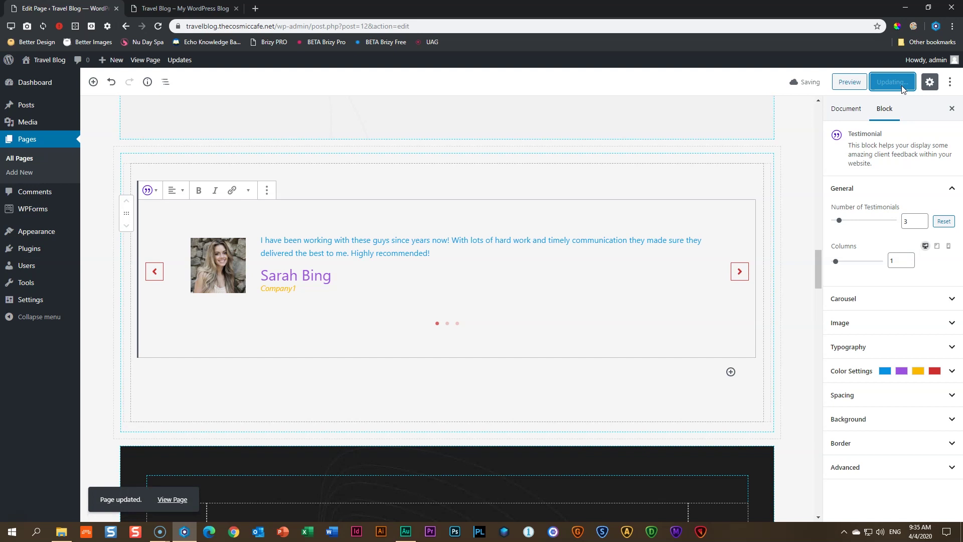
pyautogui.click(849, 82)
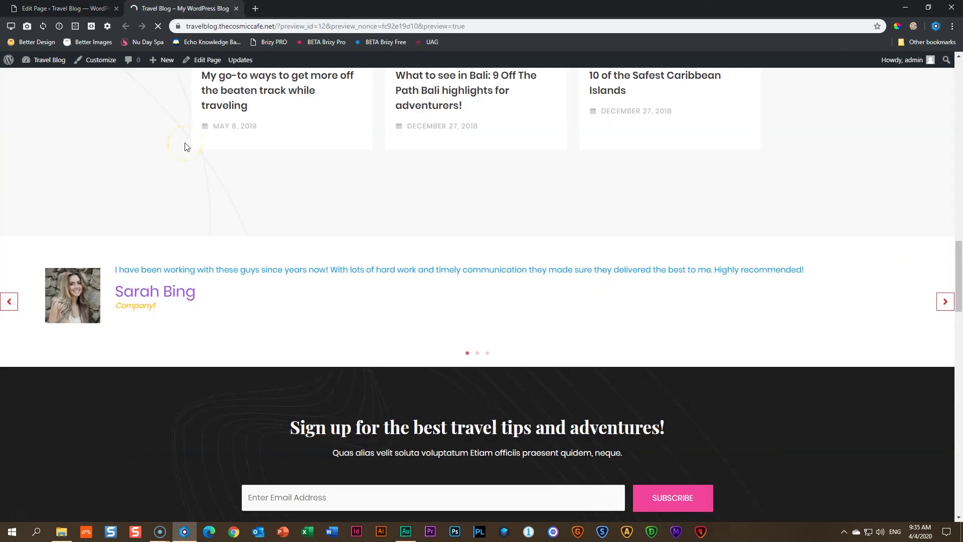
# Step: Scroll to the contained testimonial carousel and advance it two slides with the next arrow
pyautogui.scroll(-20, 188, 148)
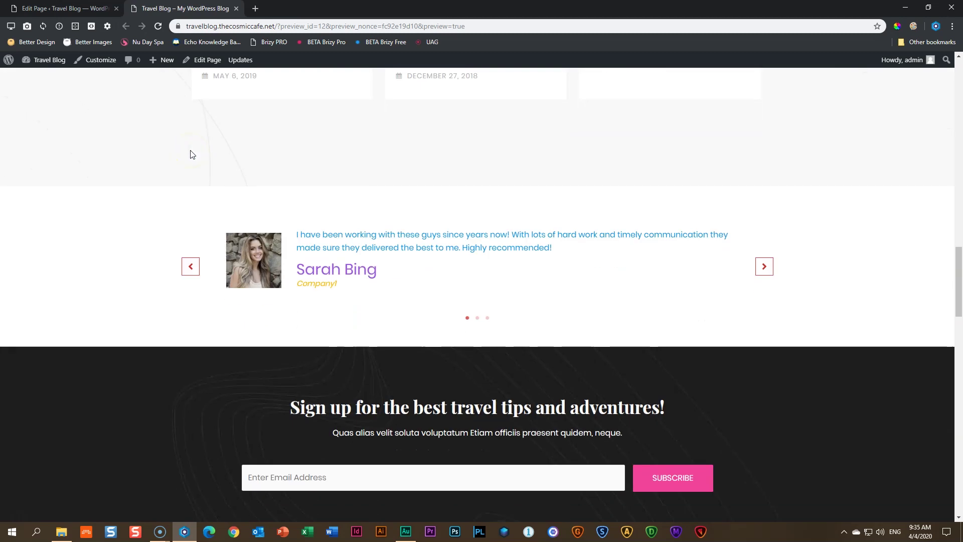
pyautogui.click(763, 266)
pyautogui.click(763, 268)
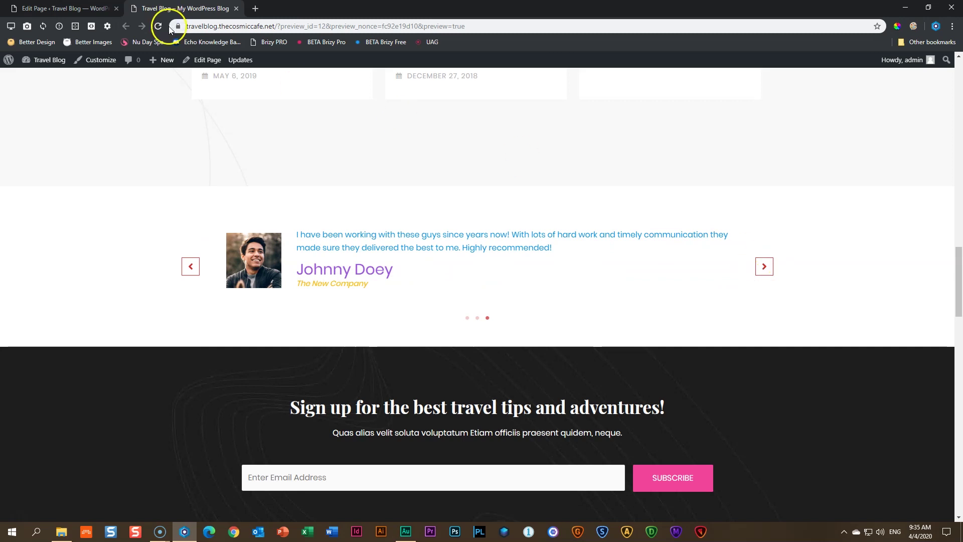
# Step: Turn on testimonial carousel Autoplay at 2000 ms and update the page
pyautogui.click(66, 8)
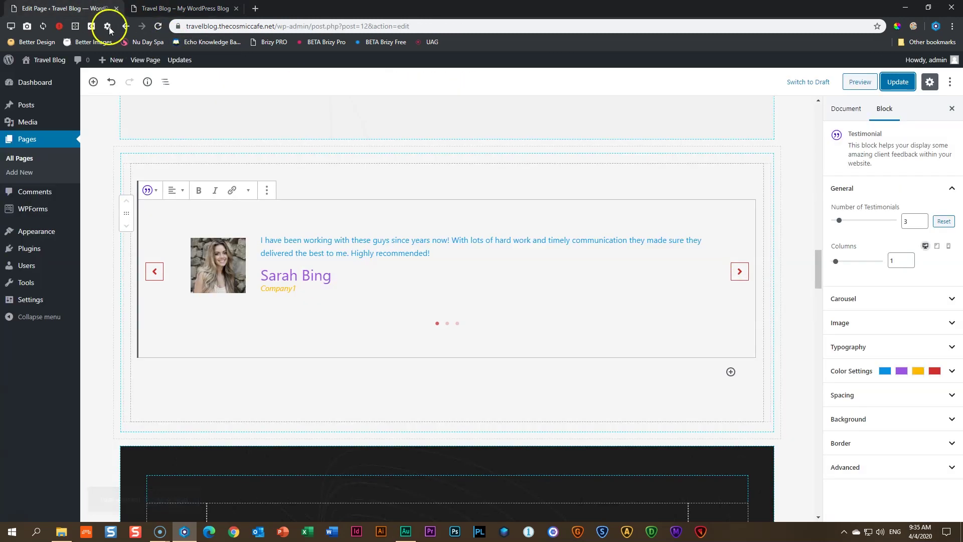
pyautogui.click(861, 301)
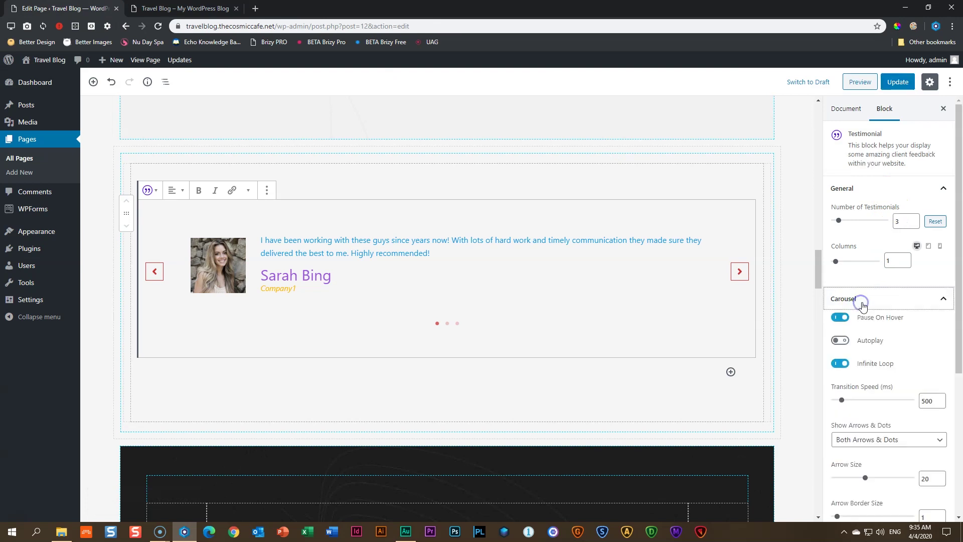
pyautogui.click(841, 341)
pyautogui.click(841, 318)
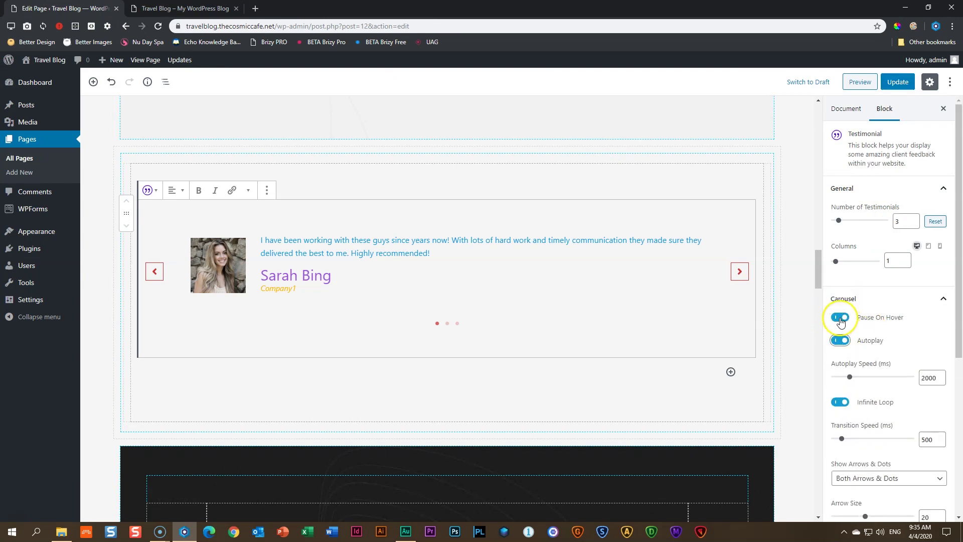
pyautogui.click(898, 84)
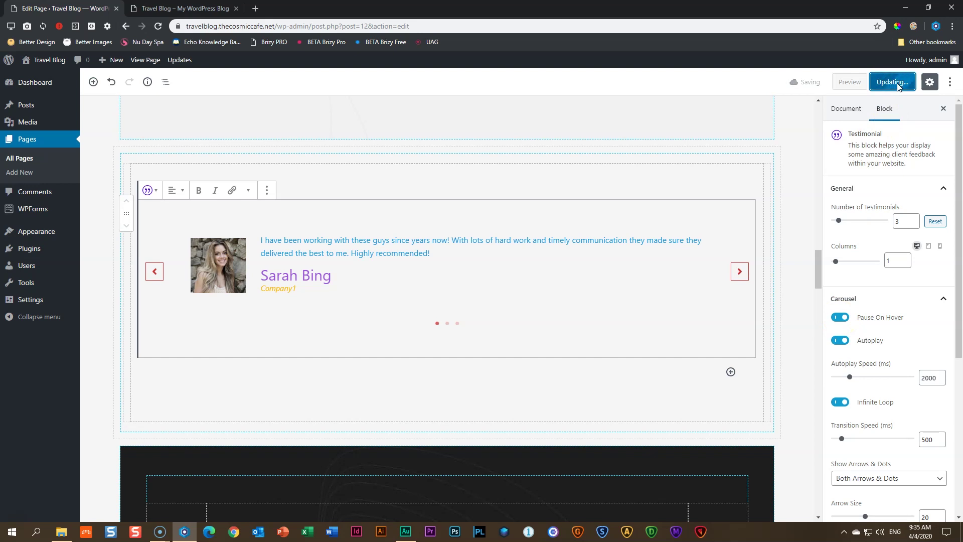
pyautogui.click(213, 5)
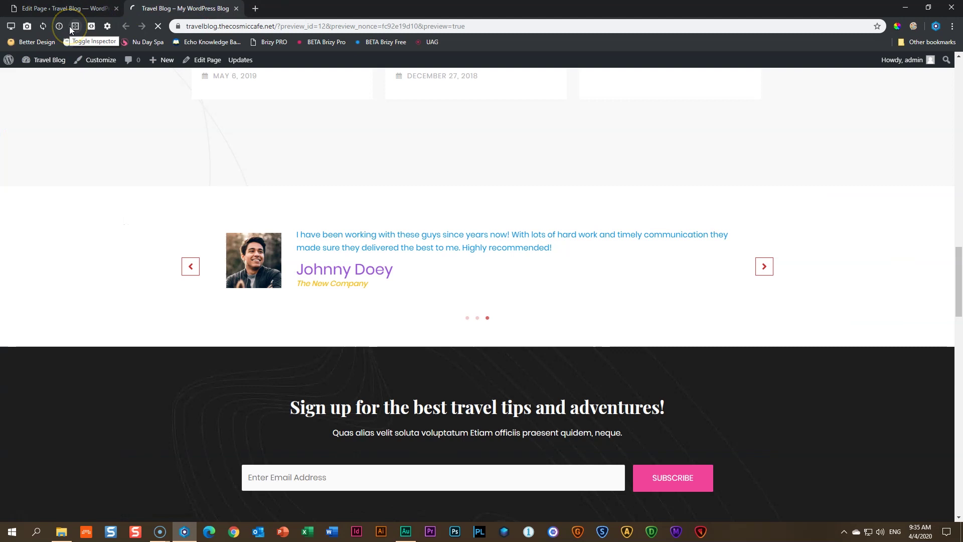
# Step: Scroll the reloaded preview to the carousel and click next twice to confirm autoplay works
pyautogui.scroll(-10, 211, 205)
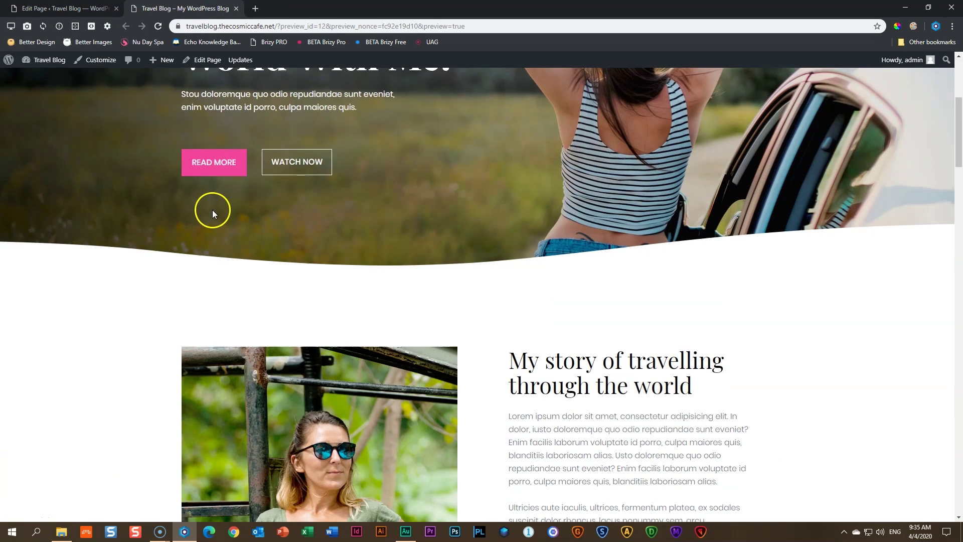
pyautogui.scroll(-15, 202, 193)
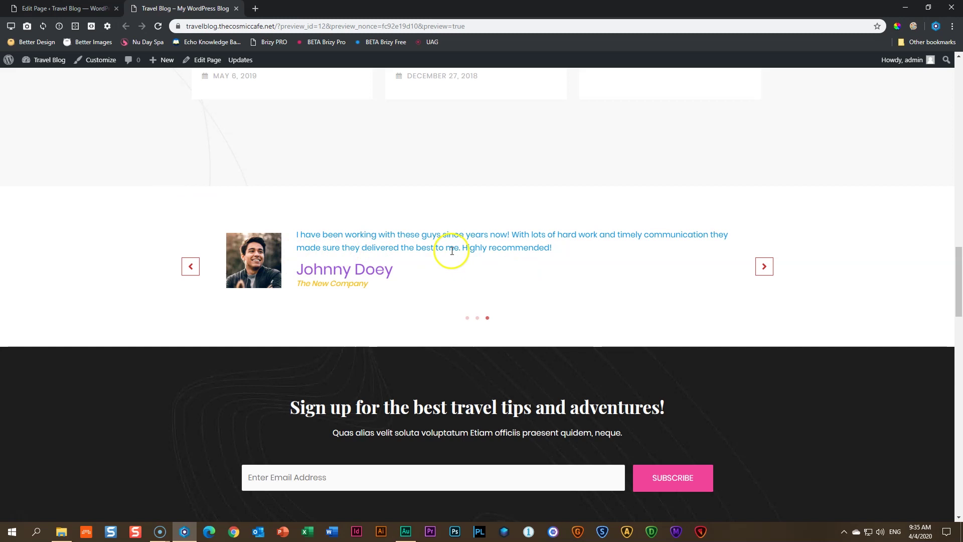
pyautogui.click(764, 267)
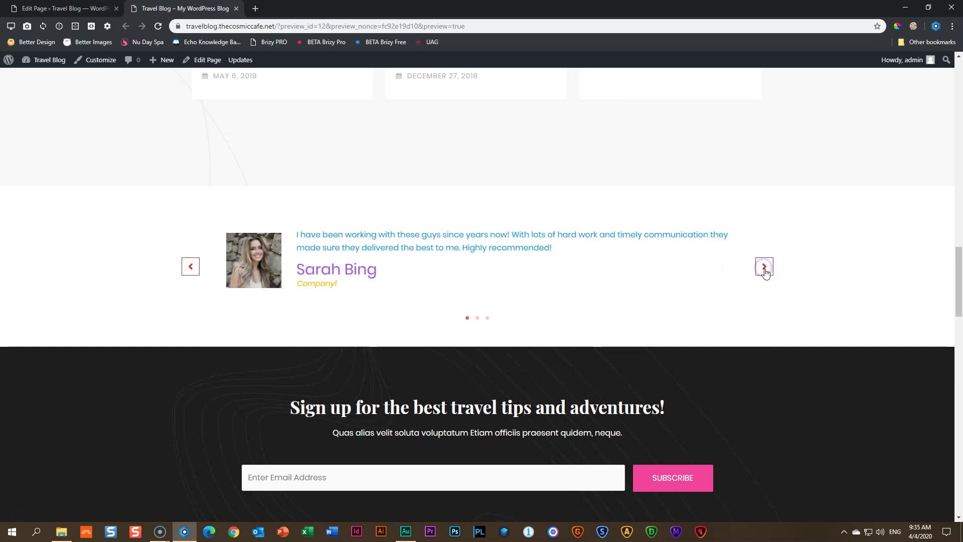
pyautogui.click(765, 267)
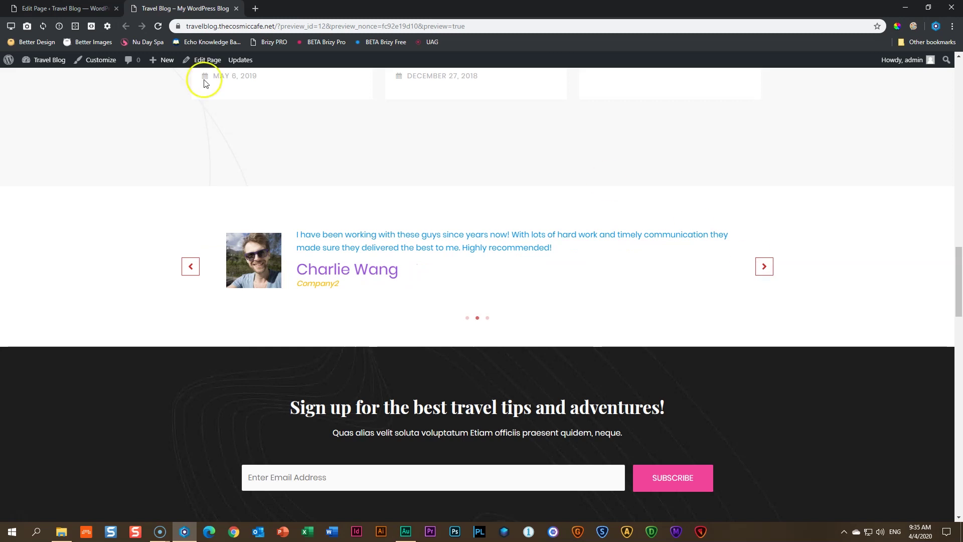
# Step: Switch Blisk to multi-device view showing favourite devices and add an iPad preview
pyautogui.click(11, 26)
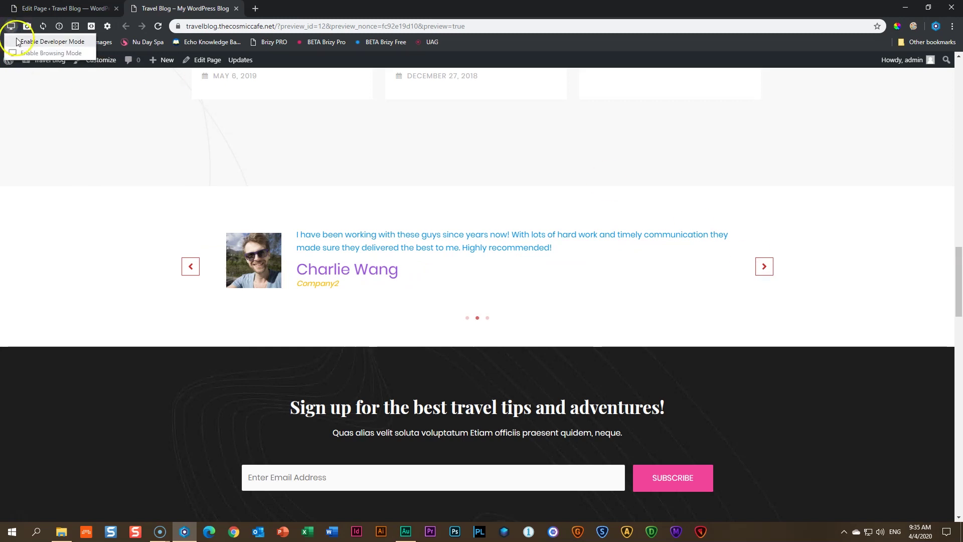
pyautogui.click(41, 42)
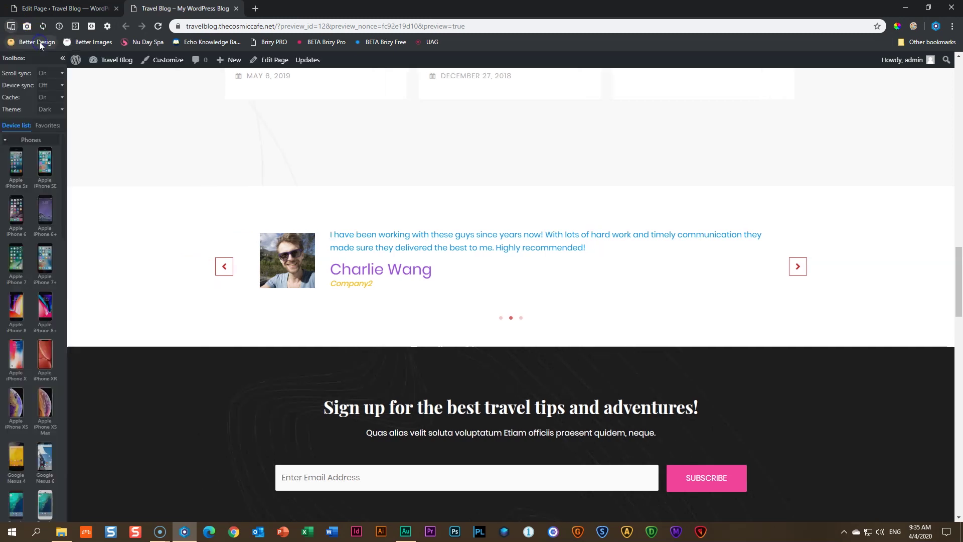
pyautogui.click(47, 126)
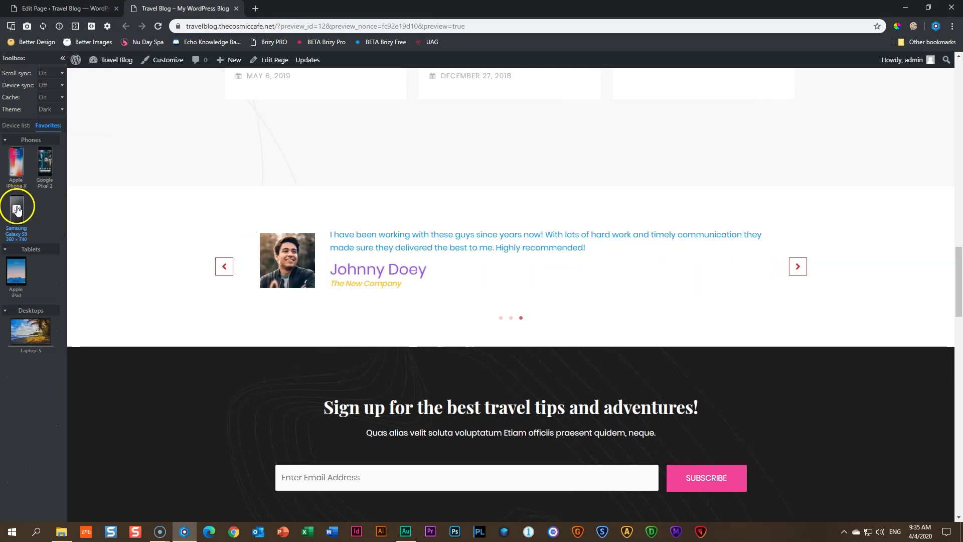
pyautogui.click(16, 271)
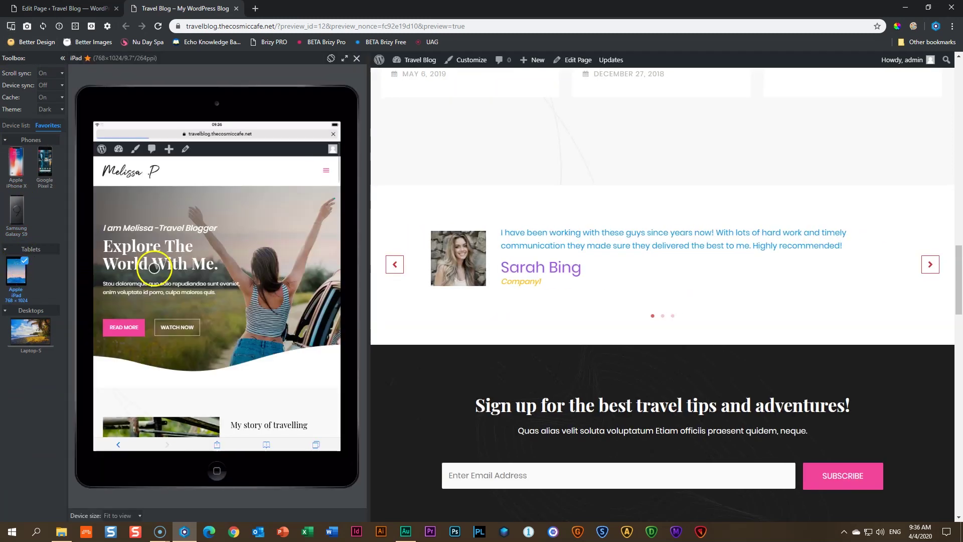
# Step: Scroll the iPad preview to the testimonials, then step the carousel back once and forward twice
pyautogui.scroll(-10, 156, 269)
pyautogui.scroll(-10, 159, 266)
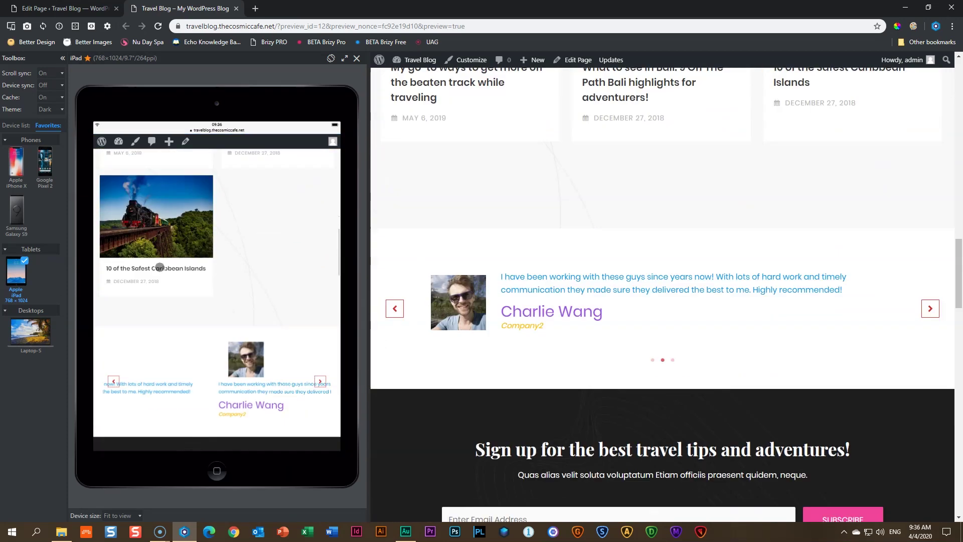
pyautogui.scroll(-1, 159, 266)
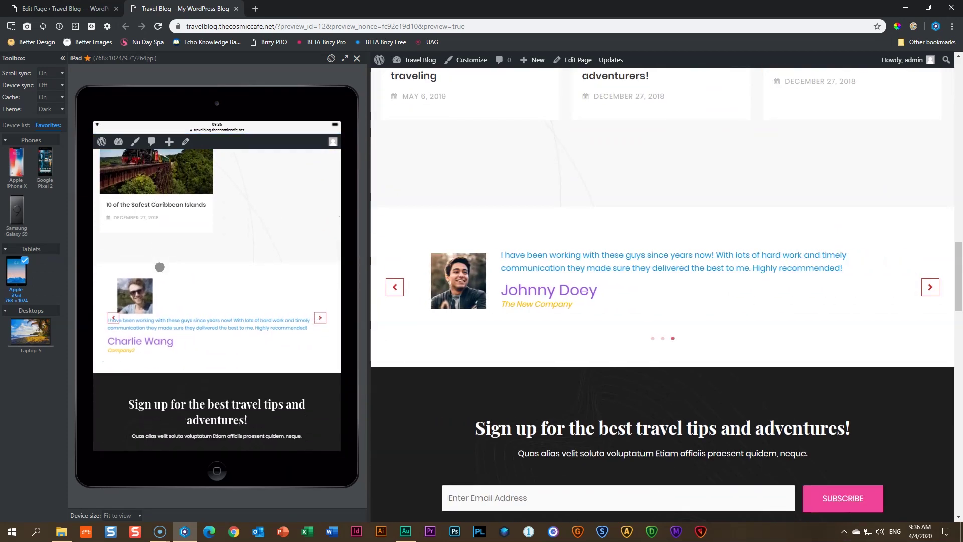
pyautogui.click(108, 321)
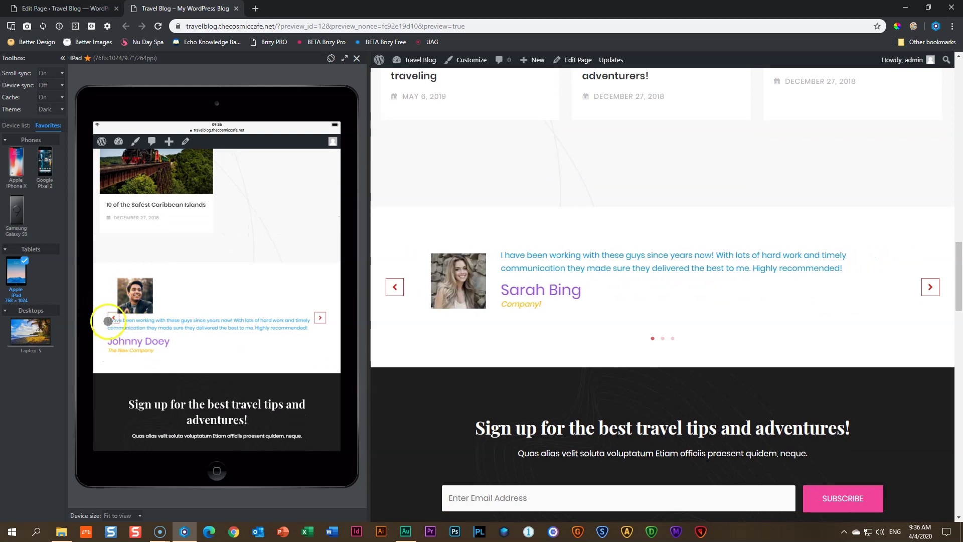
pyautogui.click(319, 317)
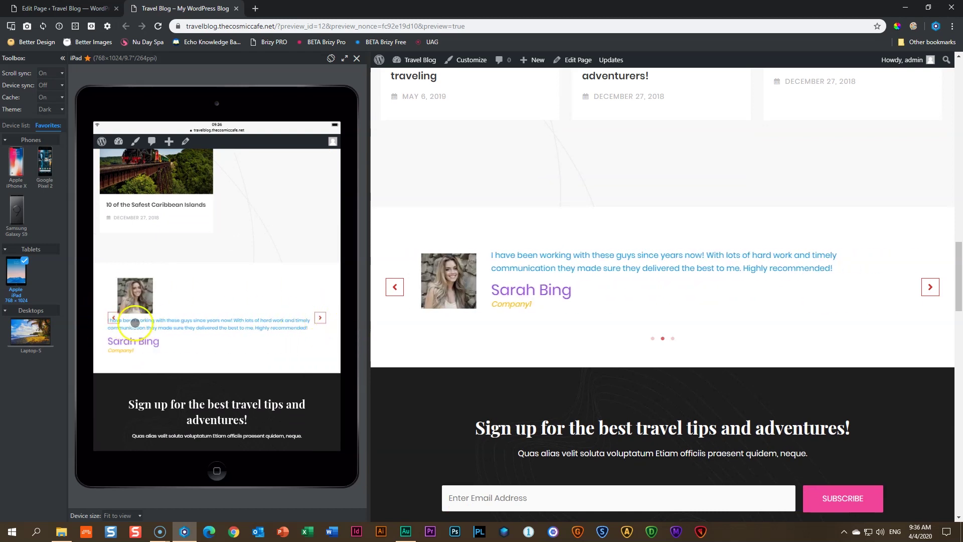
pyautogui.click(319, 318)
pyautogui.scroll(-1, 319, 318)
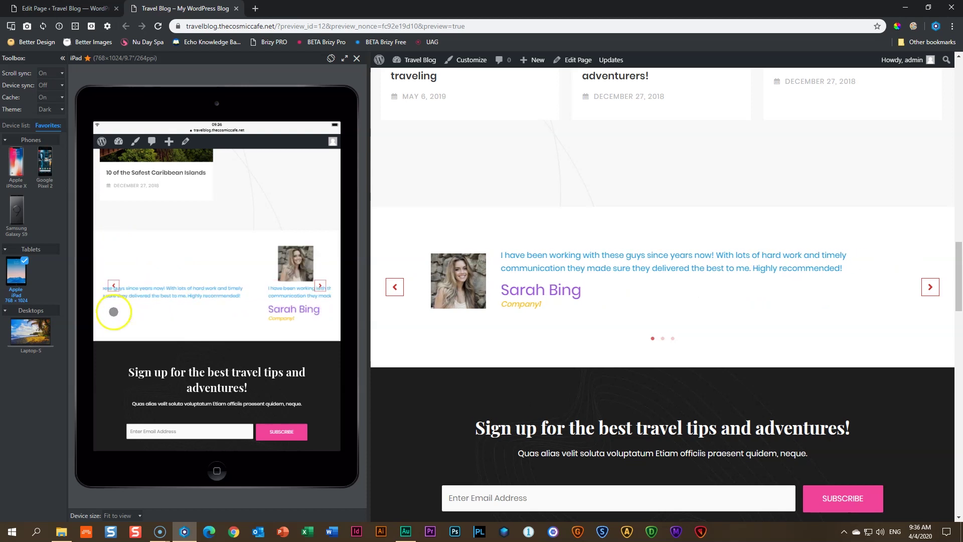
# Step: Raise the testimonial's Content Padding from 12 to 50 in Spacing and update the page
pyautogui.click(75, 8)
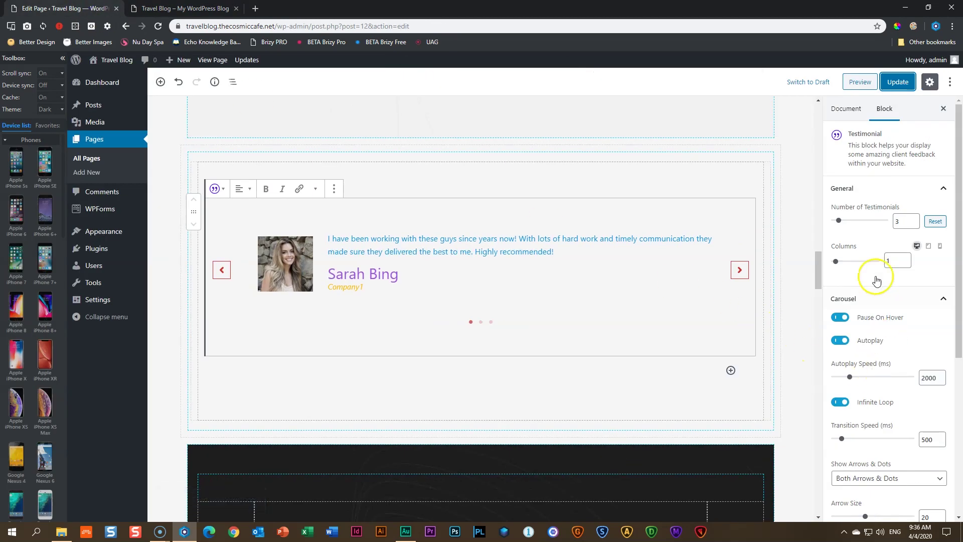
pyautogui.click(862, 190)
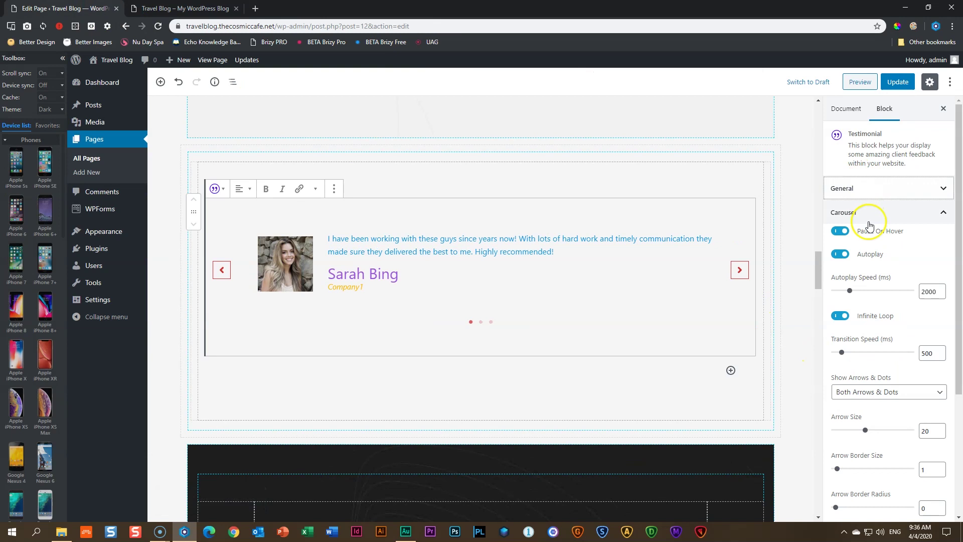
pyautogui.click(868, 212)
pyautogui.click(848, 311)
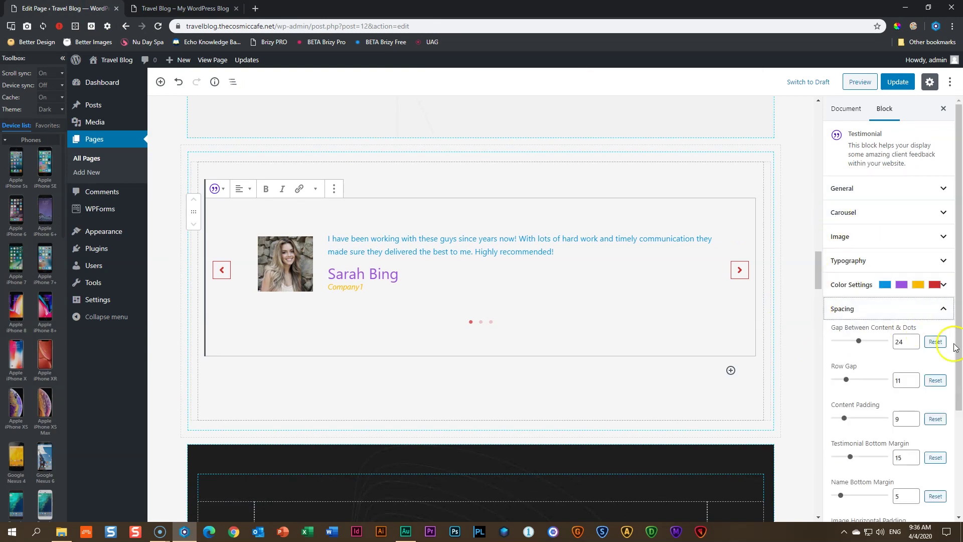
pyautogui.scroll(-3, 887, 300)
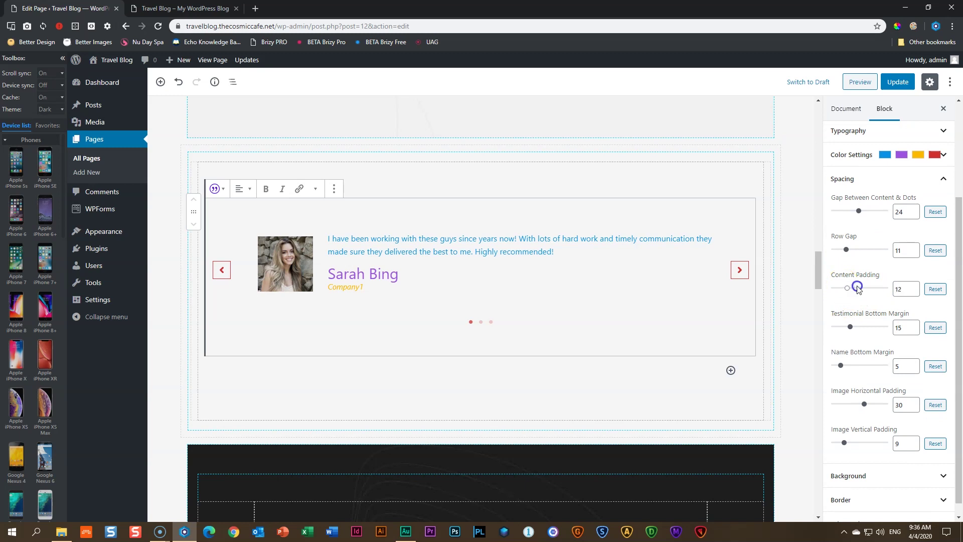
pyautogui.moveTo(858, 288); pyautogui.dragTo(891, 289)
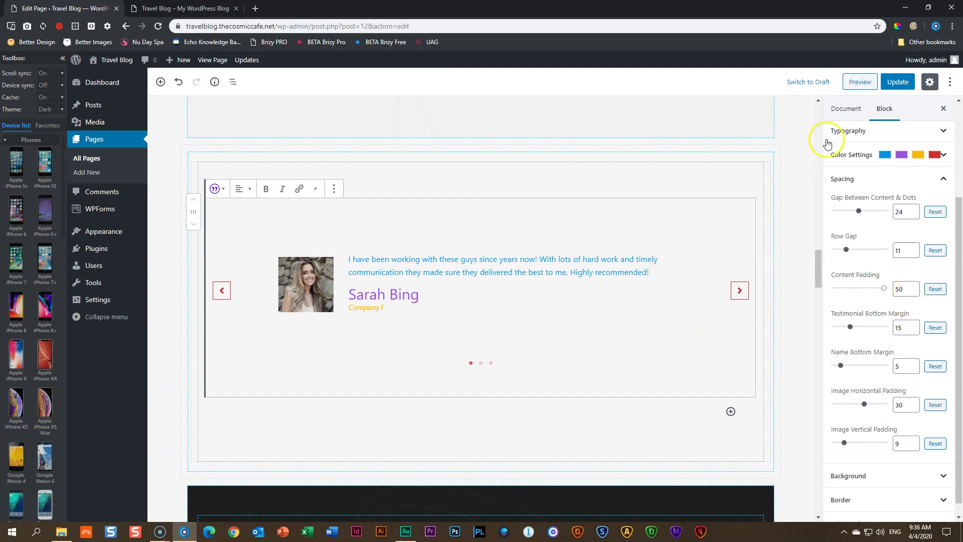
pyautogui.click(891, 82)
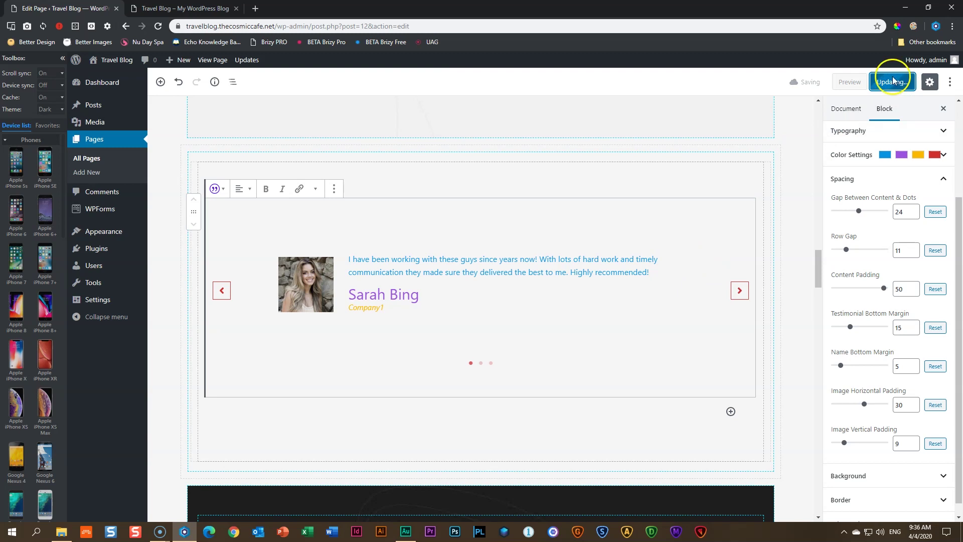
# Step: Open the refreshed preview and scroll the iPad view to the testimonial carousel
pyautogui.click(197, 7)
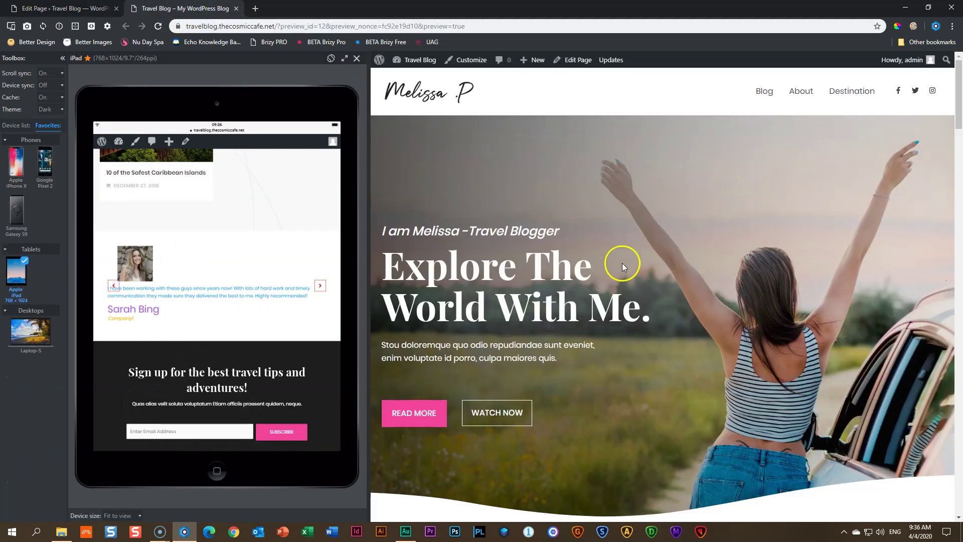
pyautogui.scroll(-15, 628, 281)
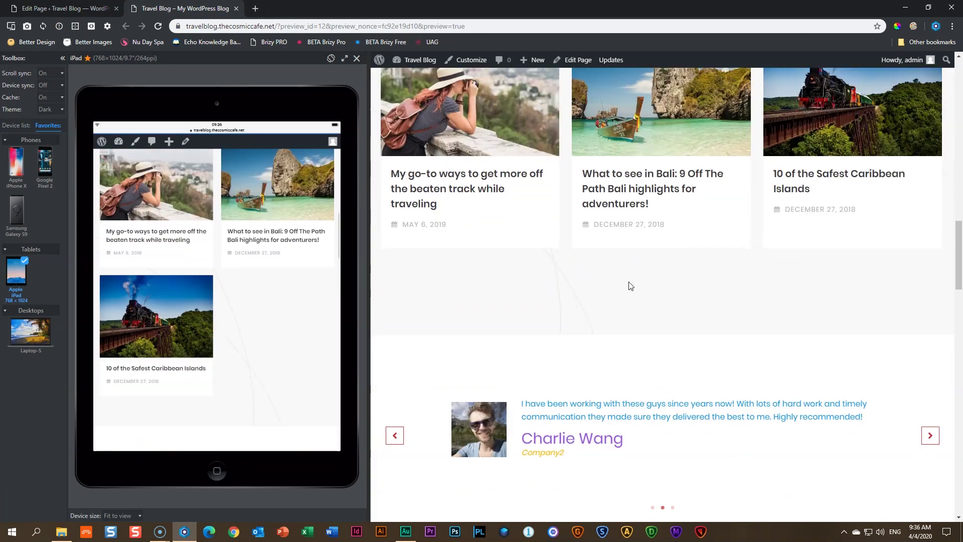
pyautogui.scroll(-3, 630, 285)
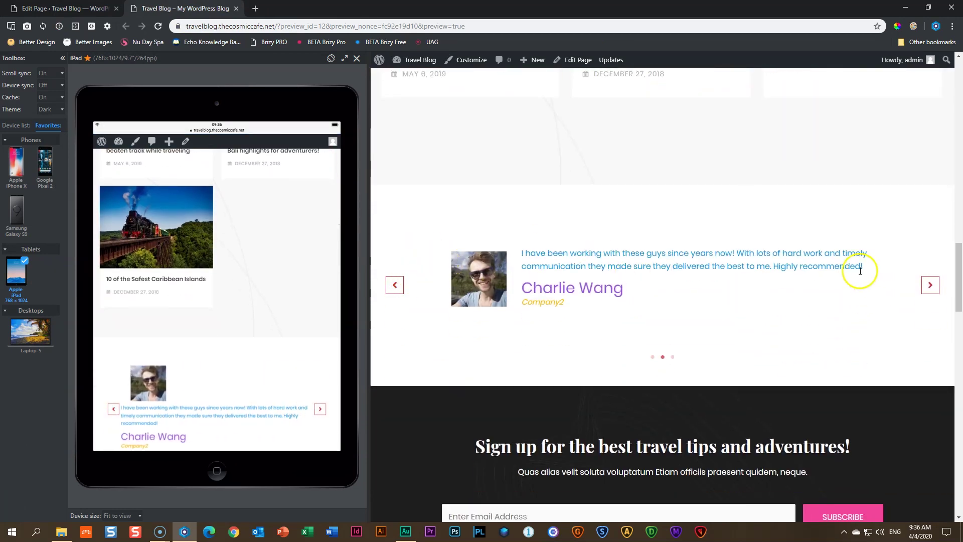
pyautogui.scroll(-2, 196, 338)
pyautogui.click(116, 343)
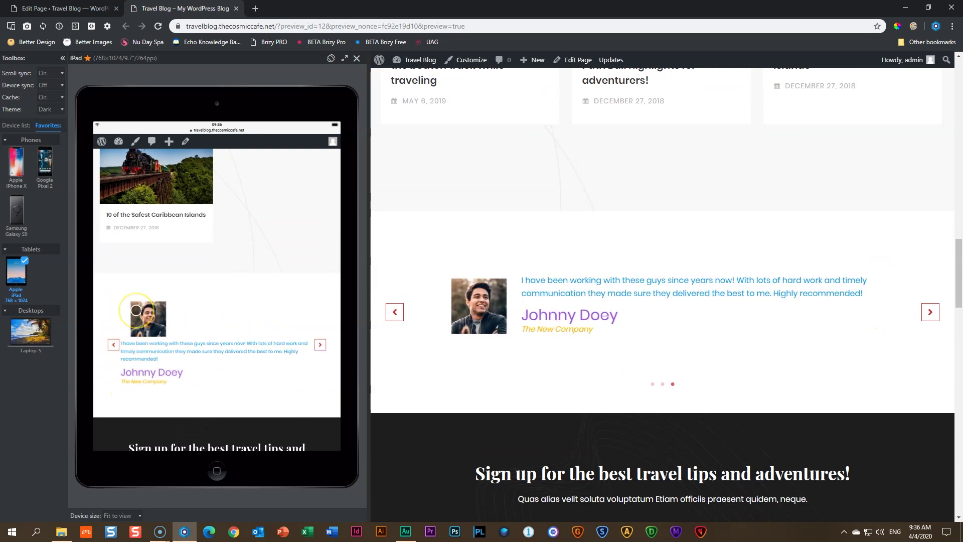
pyautogui.scroll(-3, 333, 157)
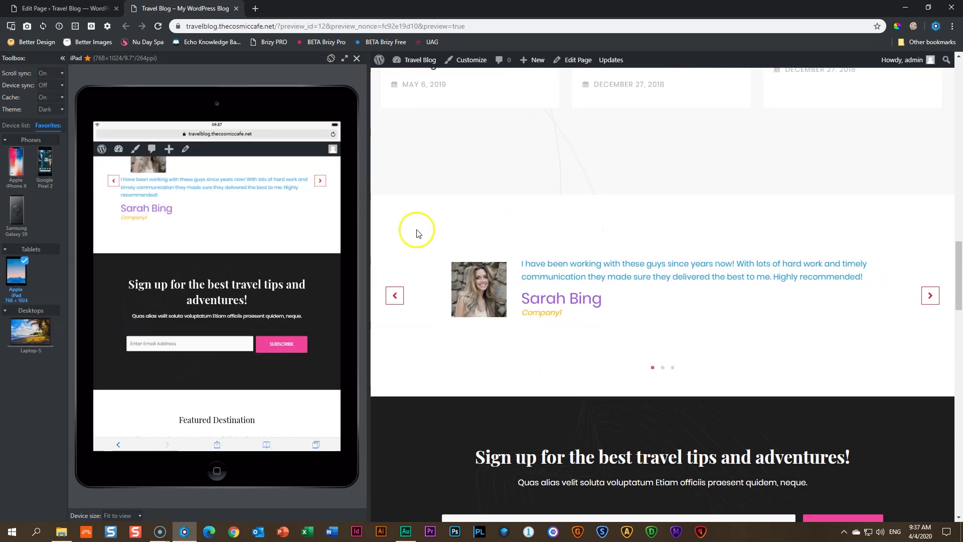
pyautogui.scroll(4, 415, 231)
# Step: Rotate the iPad preview to landscape, then back to portrait
pyautogui.click(331, 59)
pyautogui.click(267, 249)
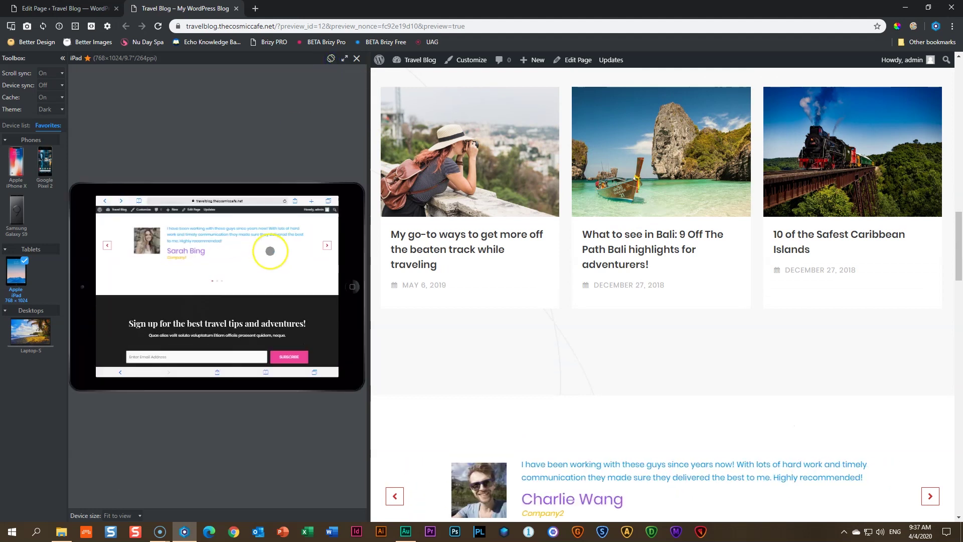
pyautogui.scroll(1, 270, 251)
pyautogui.click(333, 60)
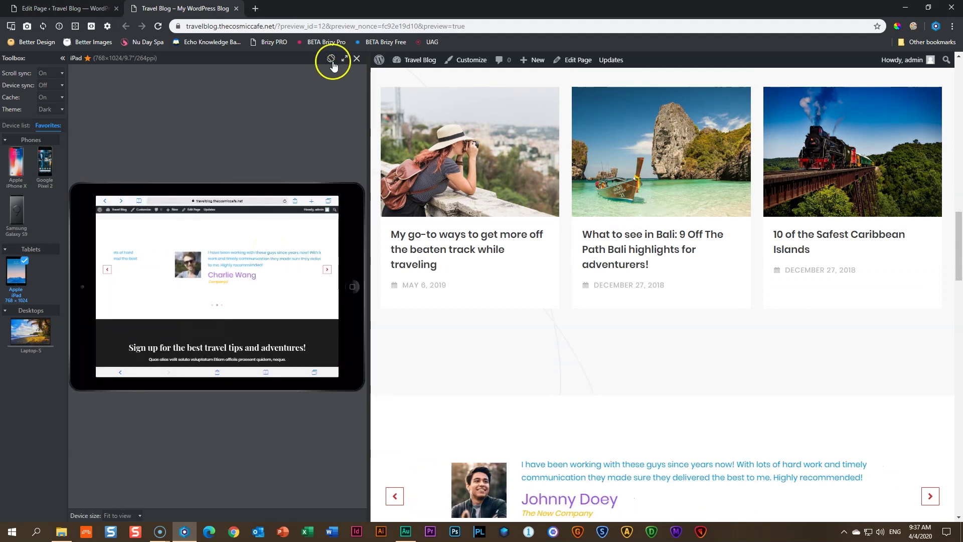
pyautogui.click(45, 207)
# Step: Preview the homepage on a Samsung Galaxy S9 and check its stacked testimonial carousel
pyautogui.click(14, 223)
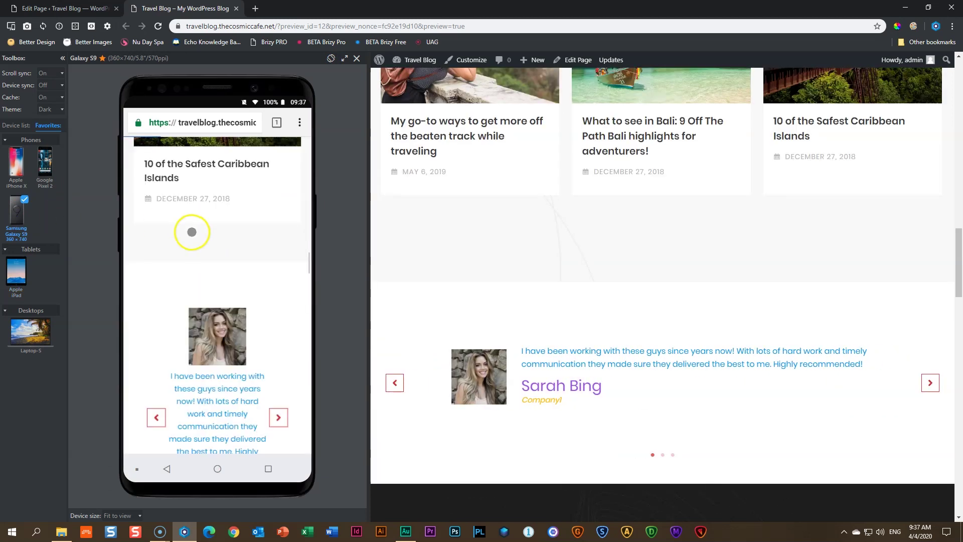
pyautogui.scroll(-4, 201, 230)
pyautogui.scroll(2, 181, 215)
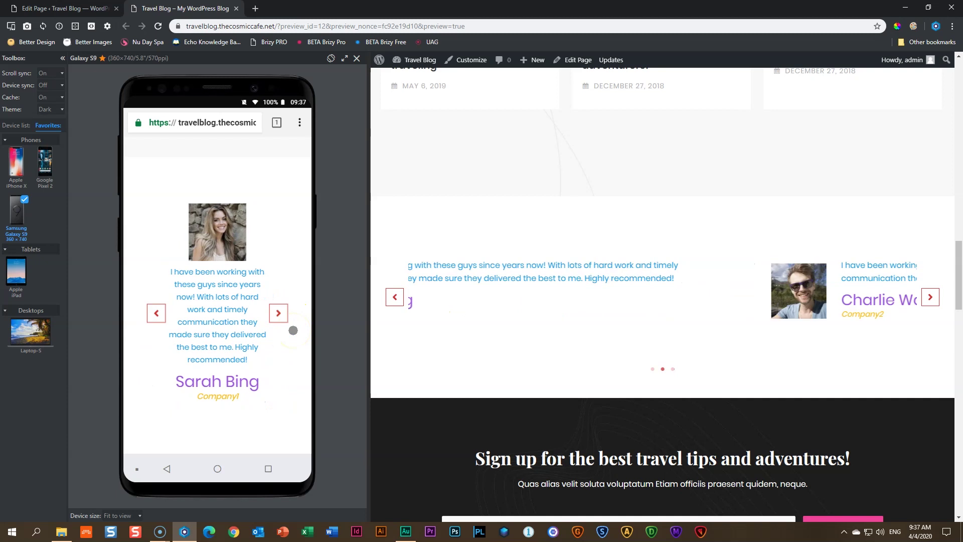
# Step: Set the carousel's Show Arrows & Dots option to Only Dots and update the page
pyautogui.hotkey('ctrl', 'shift', 'Tab')
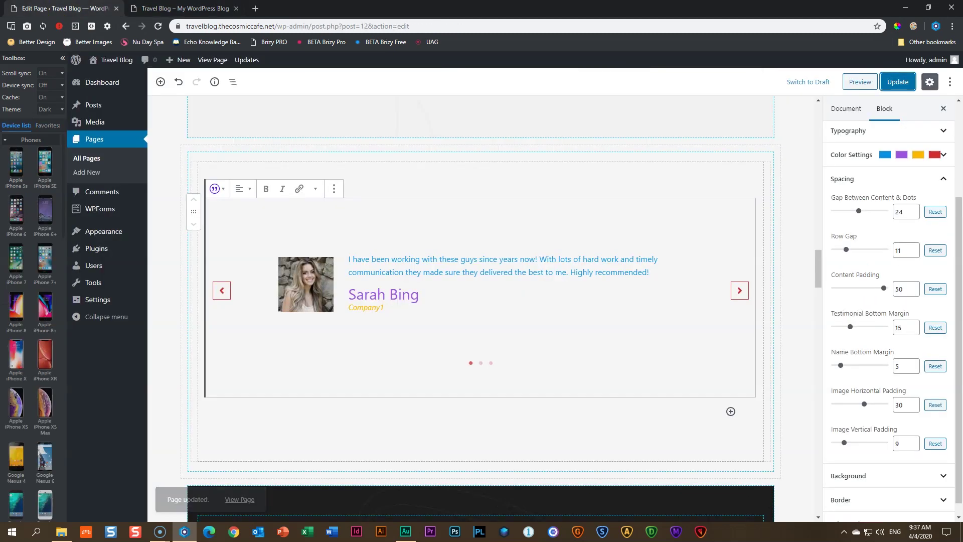
pyautogui.click(881, 181)
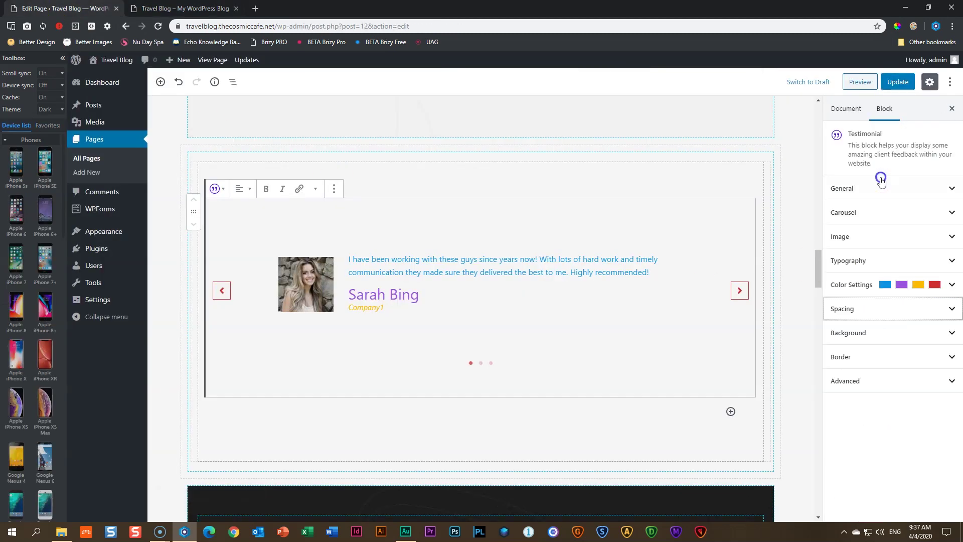
pyautogui.click(875, 213)
pyautogui.click(875, 214)
pyautogui.click(878, 189)
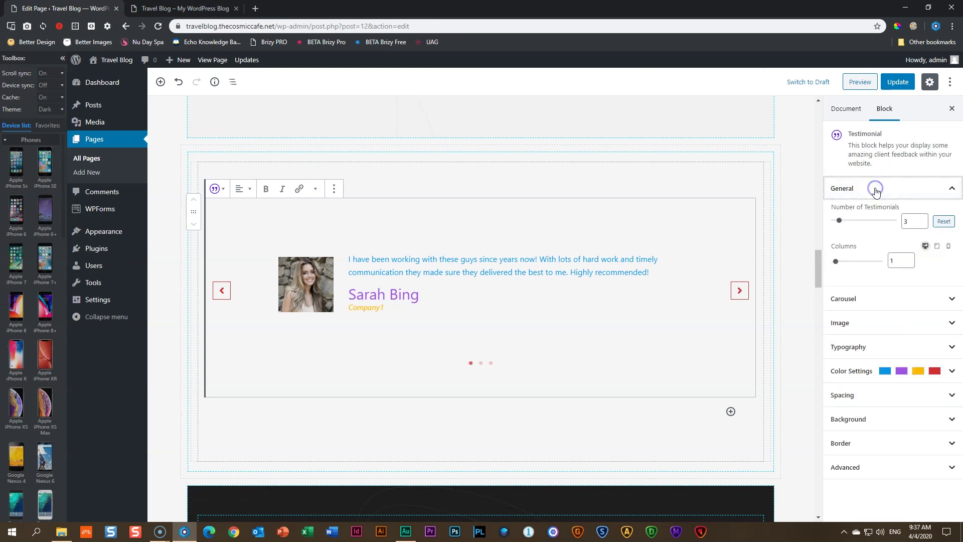
pyautogui.click(879, 215)
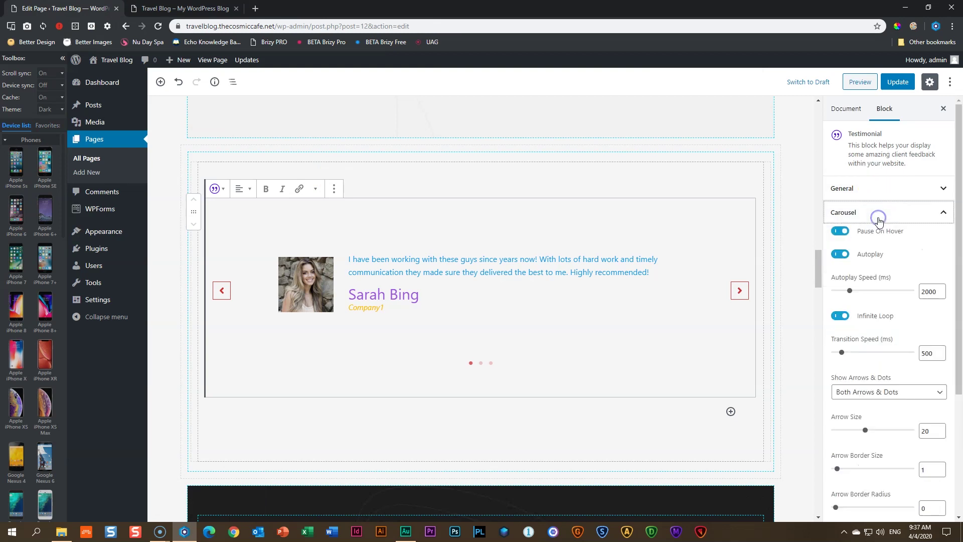
pyautogui.click(868, 392)
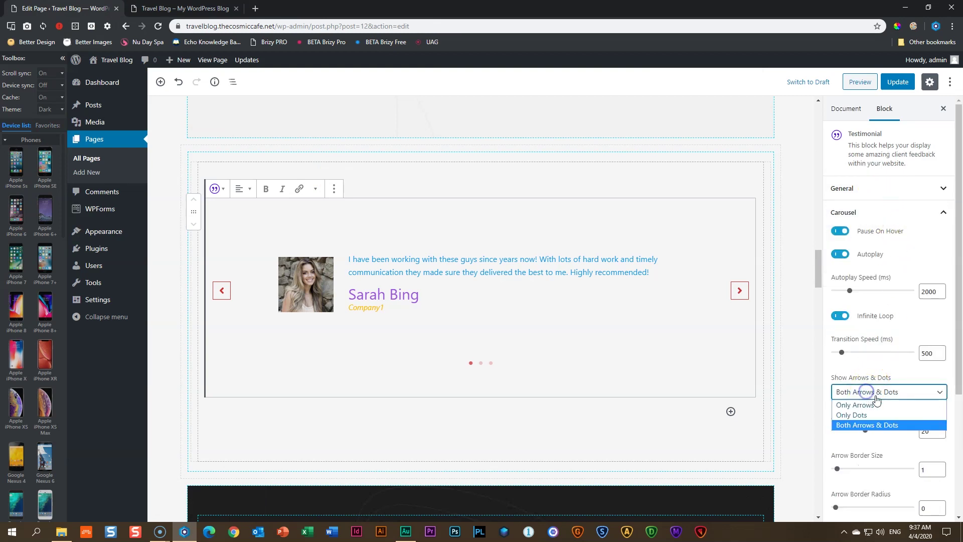
pyautogui.click(874, 414)
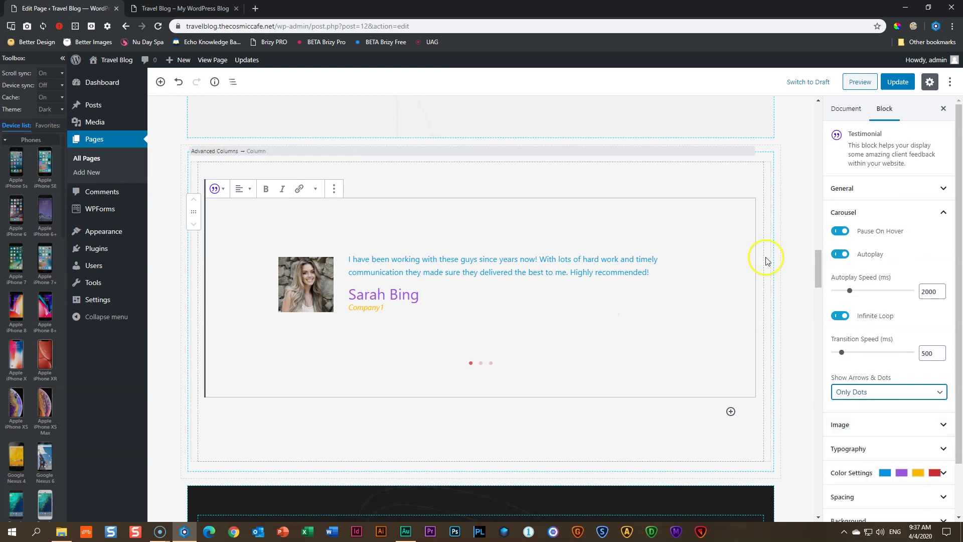
pyautogui.click(898, 83)
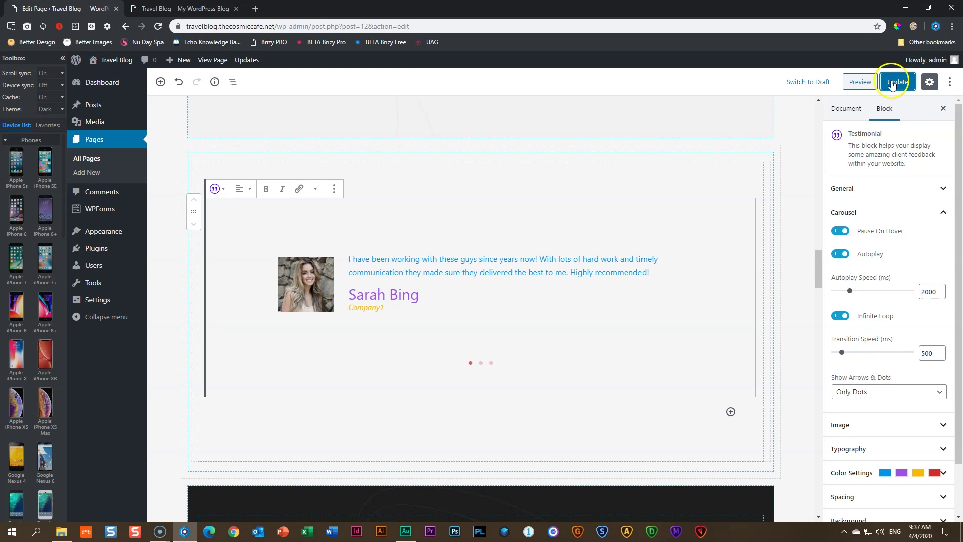
# Step: Set the testimonial block to show three columns and collapse the carousel settings
pyautogui.click(848, 197)
pyautogui.moveTo(838, 261); pyautogui.dragTo(869, 266)
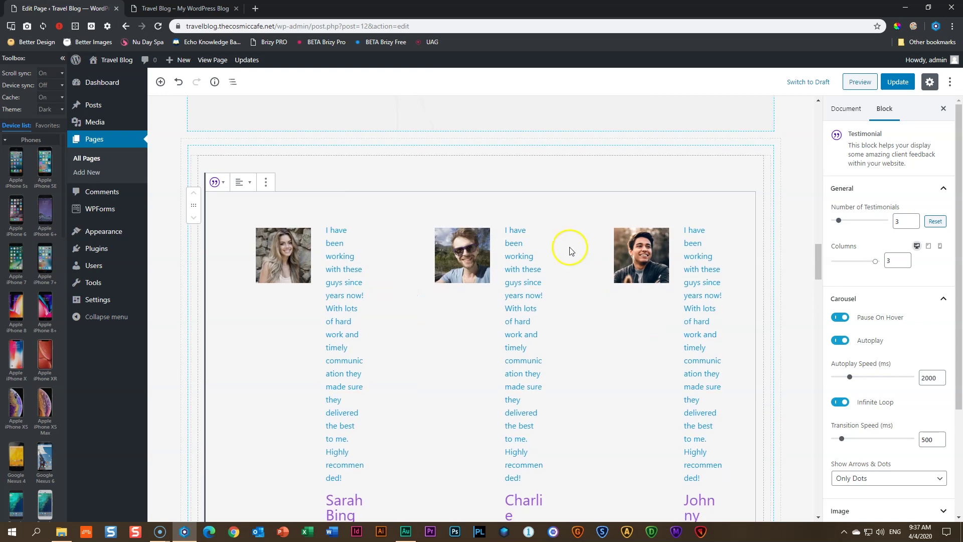
pyautogui.scroll(-2, 570, 247)
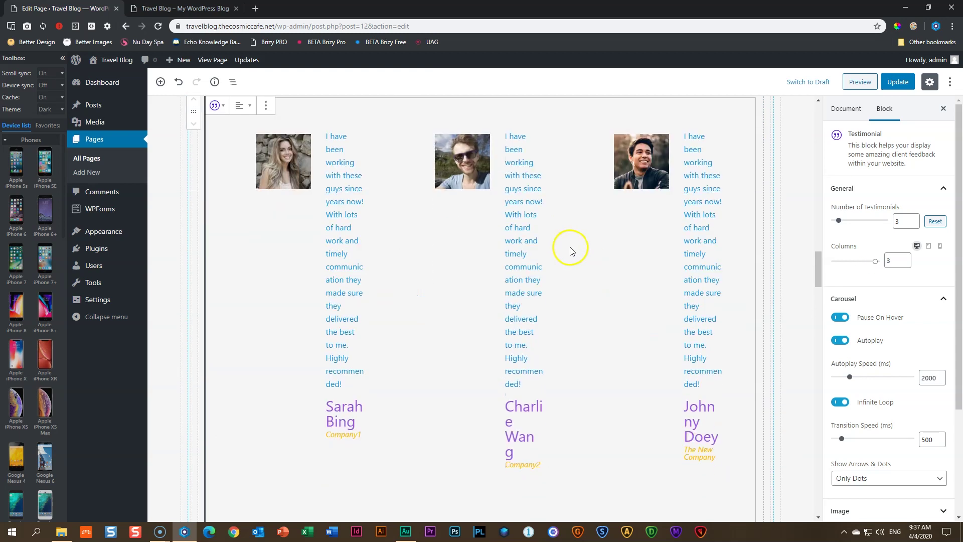
pyautogui.click(875, 299)
# Step: Set the testimonial image position to Top and widen the images to 209
pyautogui.click(880, 321)
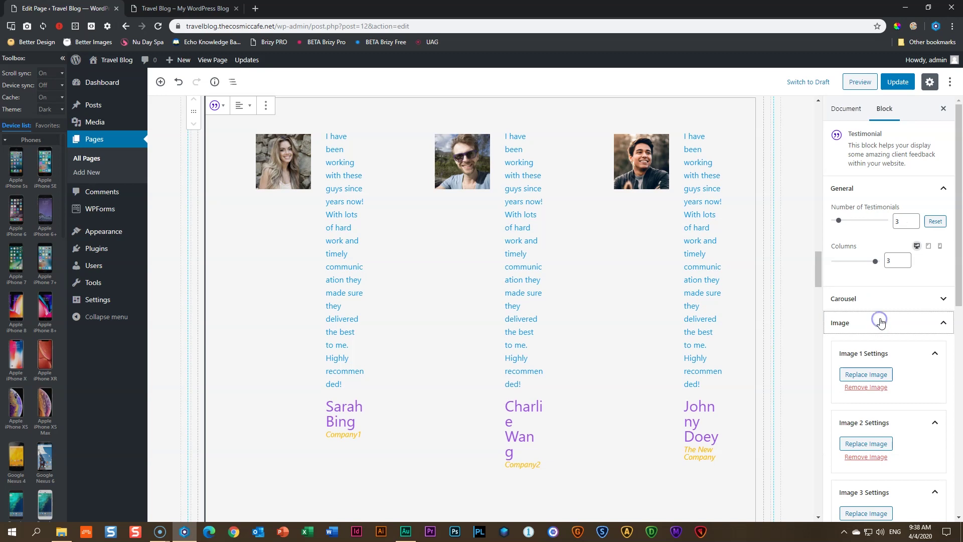
pyautogui.scroll(-5, 878, 319)
pyautogui.click(891, 282)
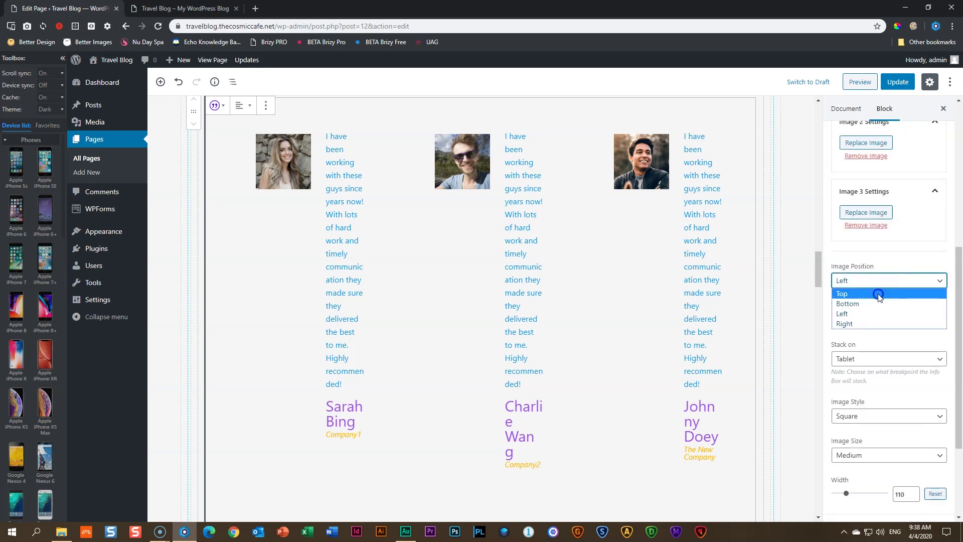
pyautogui.click(878, 294)
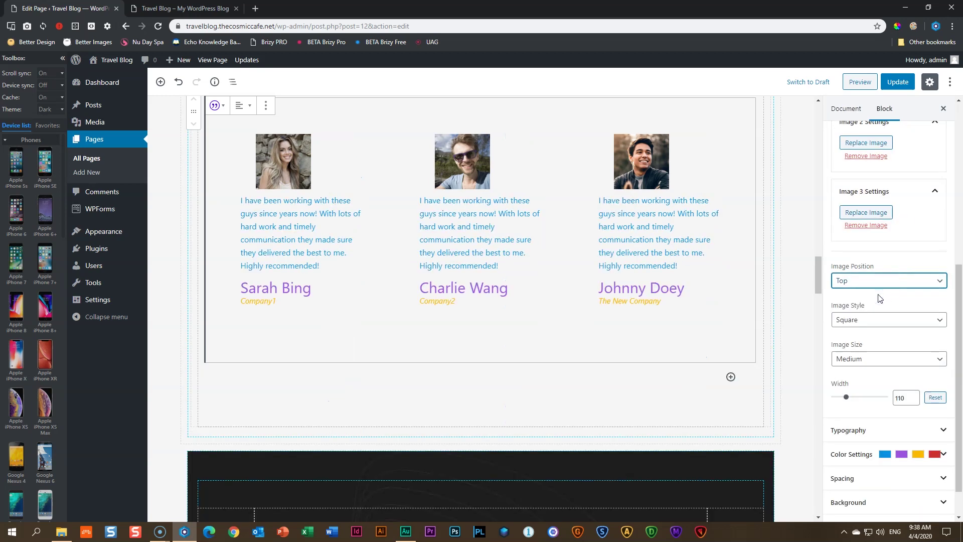
pyautogui.moveTo(848, 398); pyautogui.dragTo(857, 399)
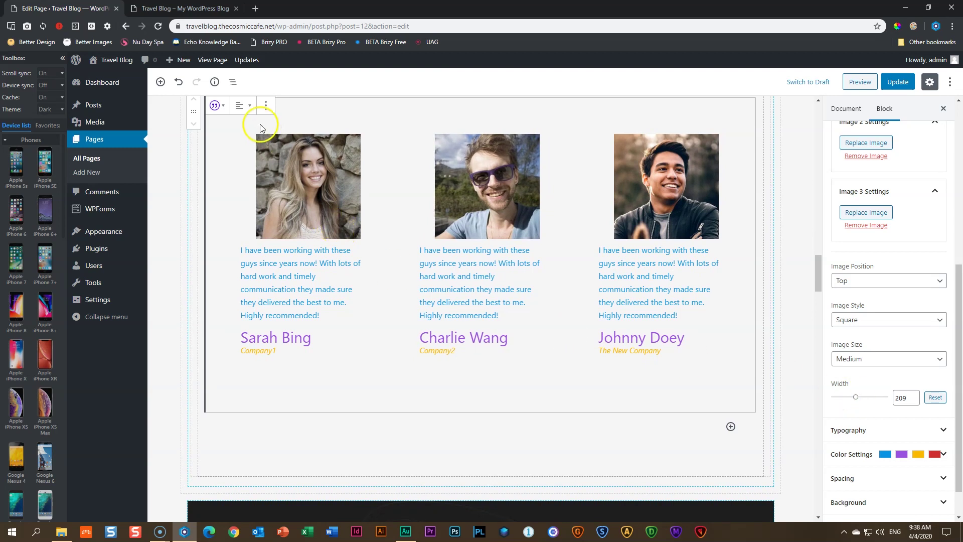
# Step: Centre-align the testimonial text, names and images from the block toolbar
pyautogui.click(243, 106)
pyautogui.click(230, 153)
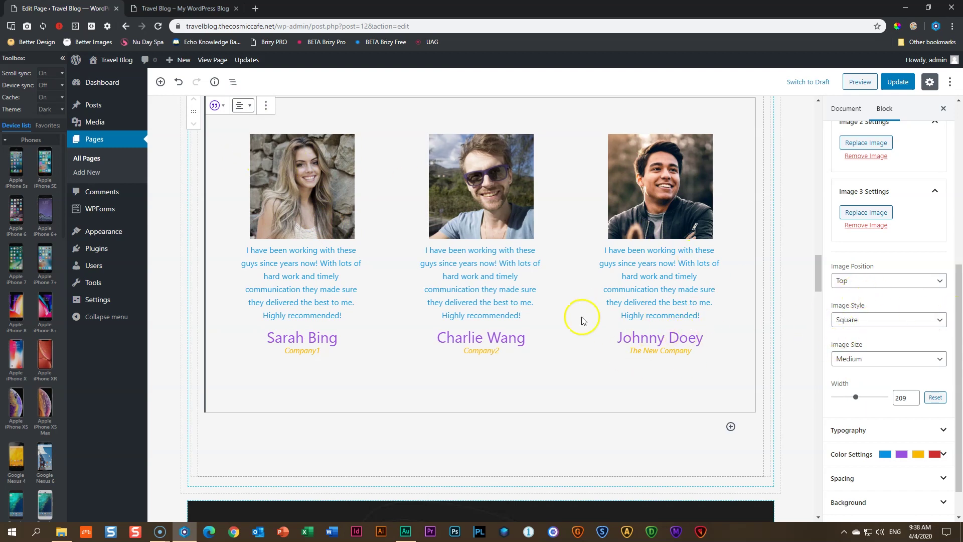
pyautogui.scroll(-1, 897, 334)
# Step: Under Spacing, set image horizontal padding to 25 and name bottom margin to 18, then update the page
pyautogui.click(875, 438)
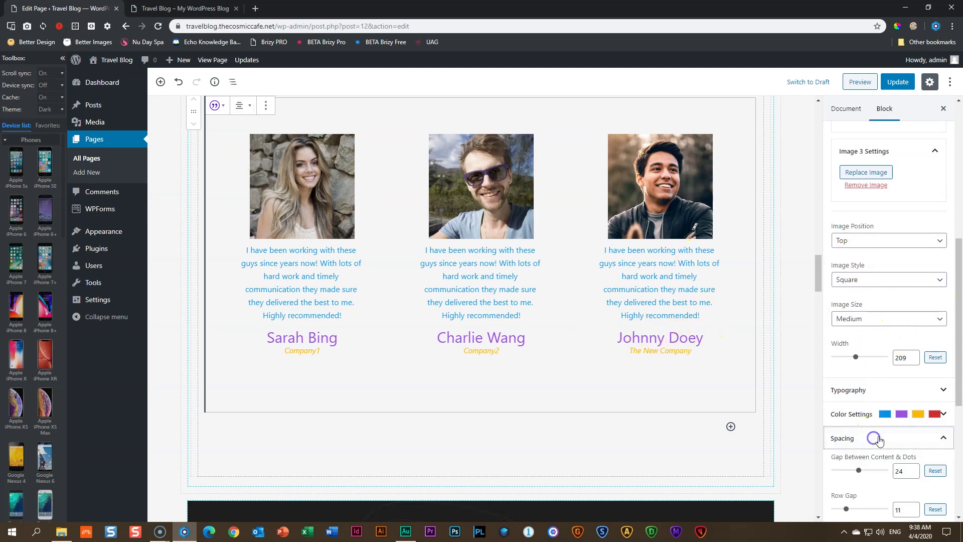
pyautogui.scroll(-5, 898, 429)
pyautogui.scroll(-1, 900, 425)
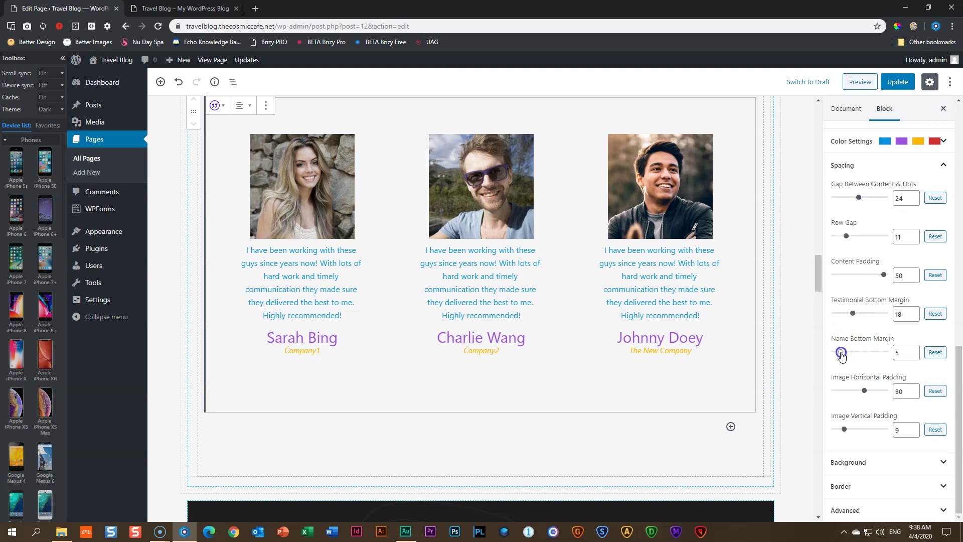
pyautogui.moveTo(863, 398); pyautogui.dragTo(855, 395)
pyautogui.moveTo(850, 359); pyautogui.dragTo(852, 357)
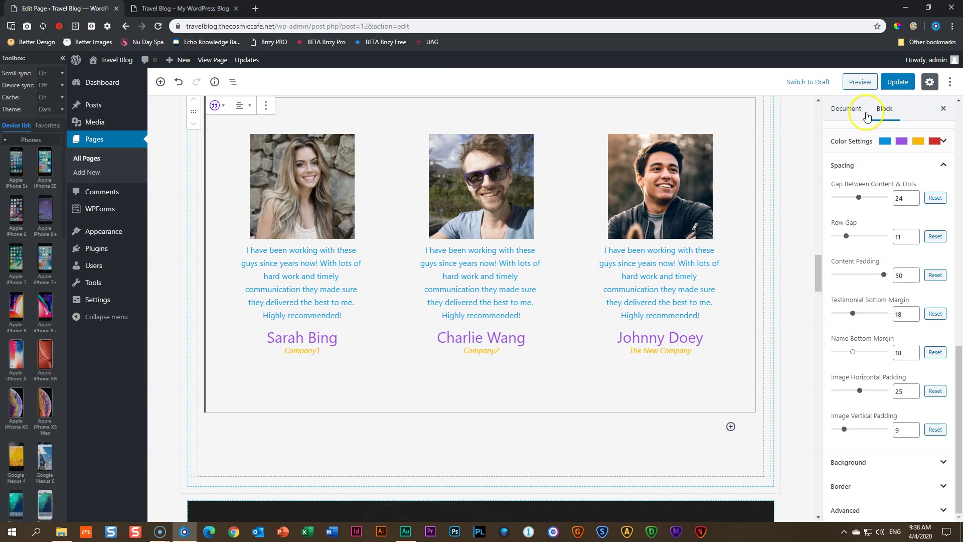
pyautogui.click(886, 85)
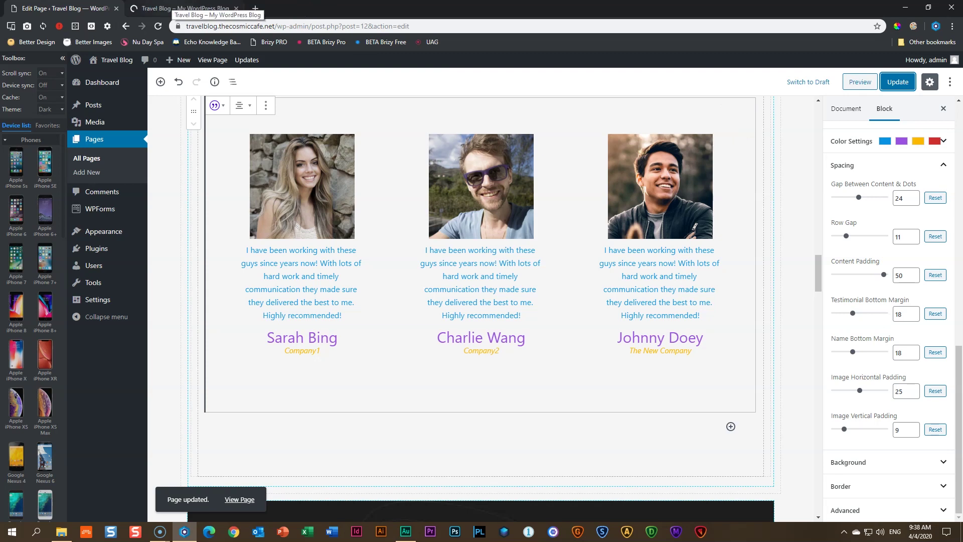
# Step: Scroll the Travel Blog preview's phone and desktop views down to the testimonials
pyautogui.click(173, 6)
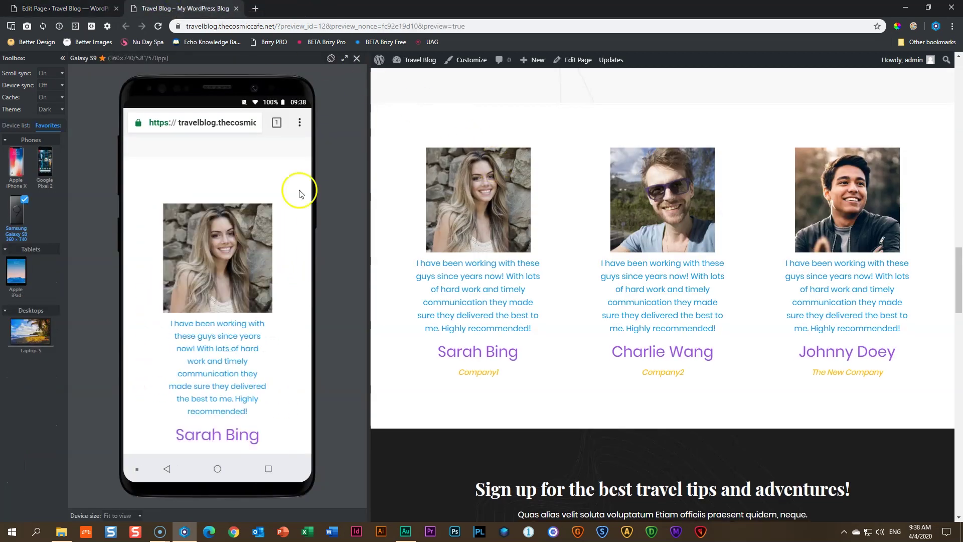
pyautogui.scroll(-3, 252, 225)
pyautogui.scroll(-1, 252, 224)
pyautogui.scroll(5, 253, 223)
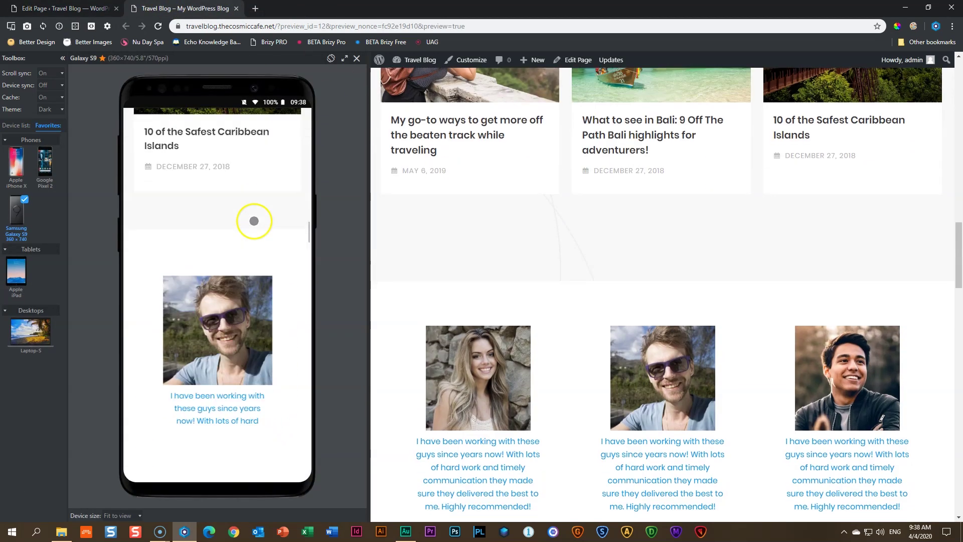
pyautogui.scroll(-2, 254, 221)
pyautogui.scroll(-1, 254, 221)
pyautogui.scroll(3, 253, 222)
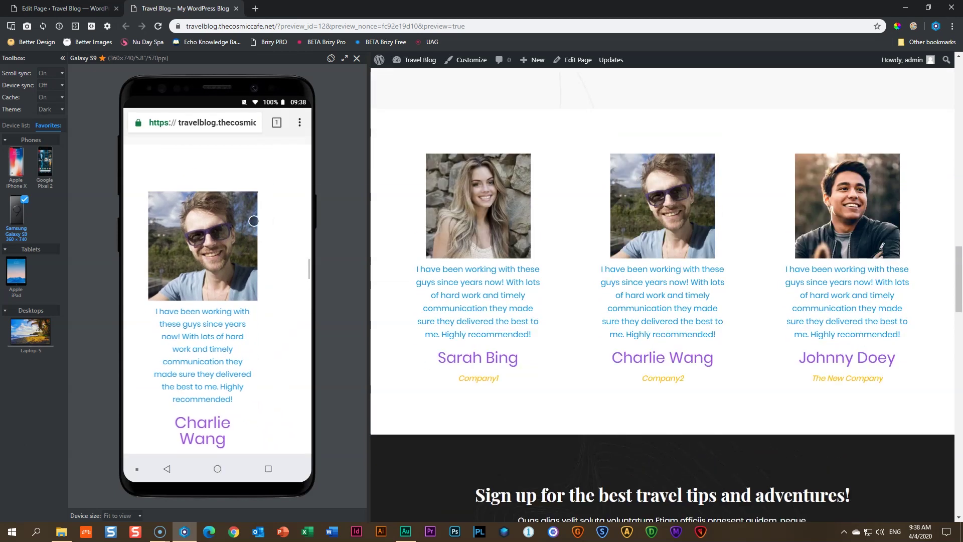
pyautogui.scroll(-3, 251, 215)
pyautogui.click(226, 201)
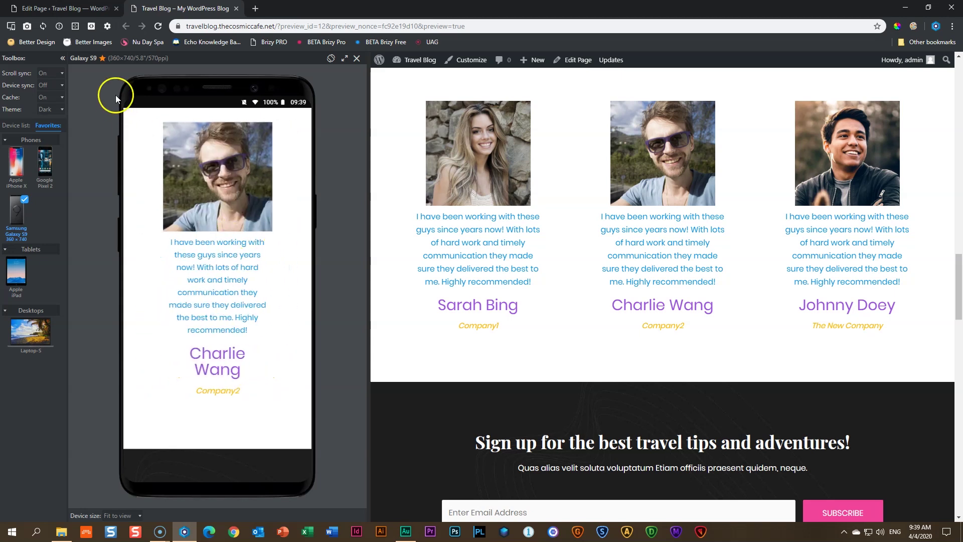
# Step: Return to the editor and collapse the Spacing and Image setting panels
pyautogui.click(95, 9)
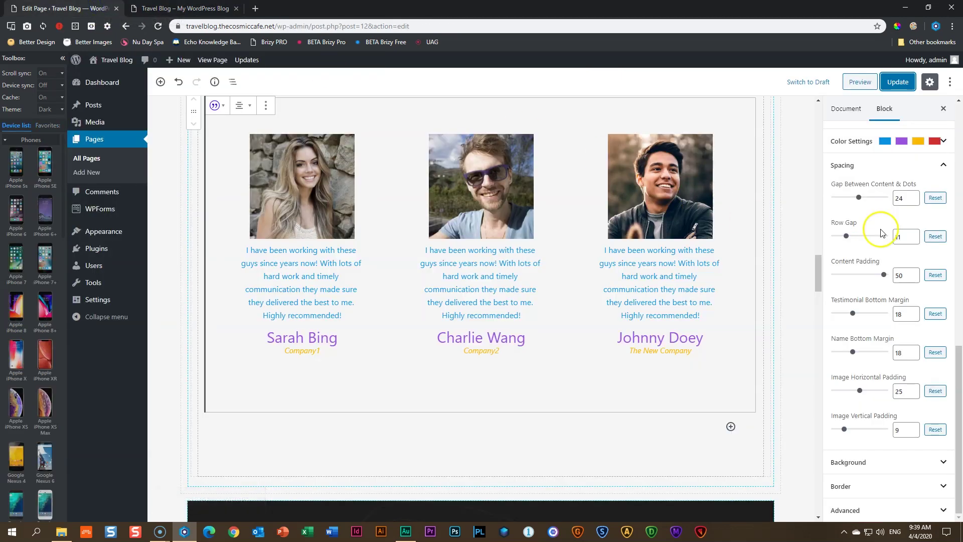
pyautogui.click(866, 166)
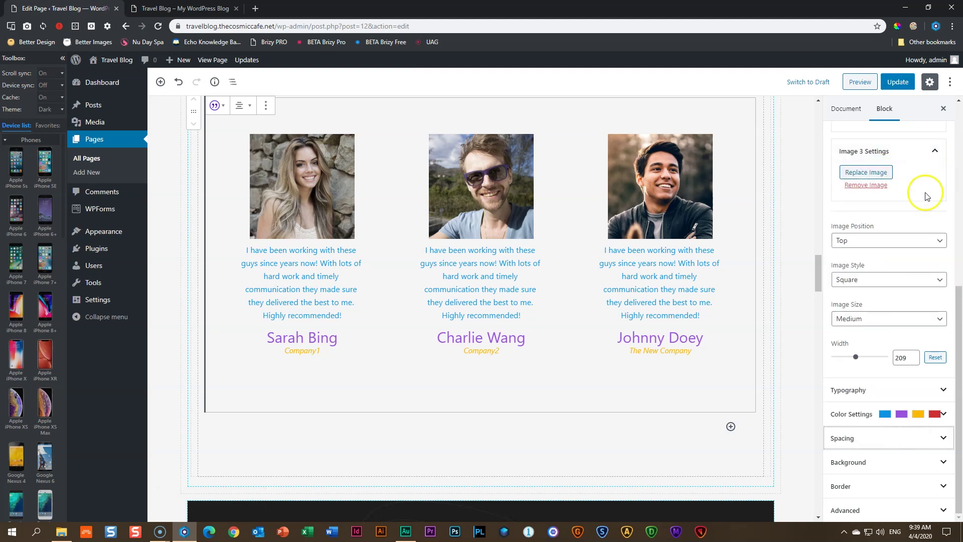
pyautogui.scroll(5, 898, 211)
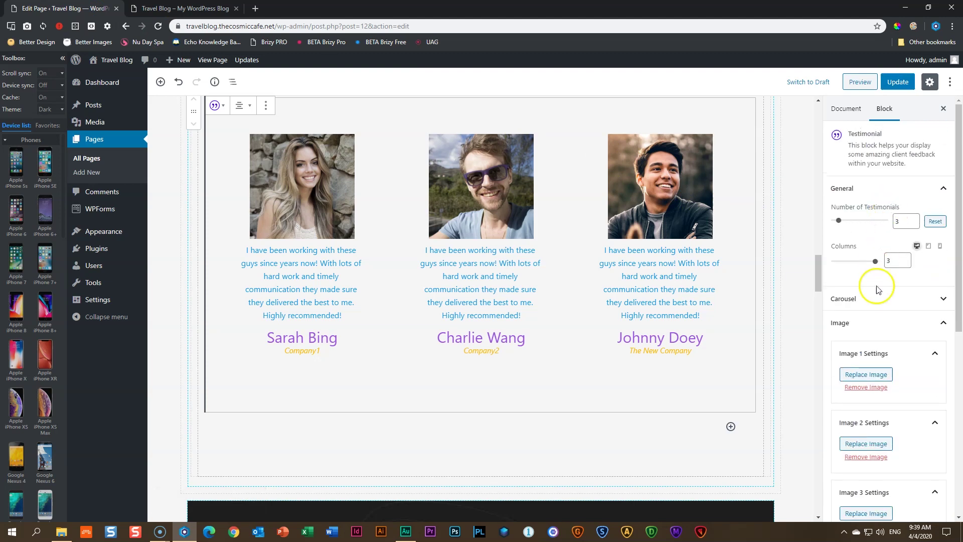
pyautogui.click(877, 323)
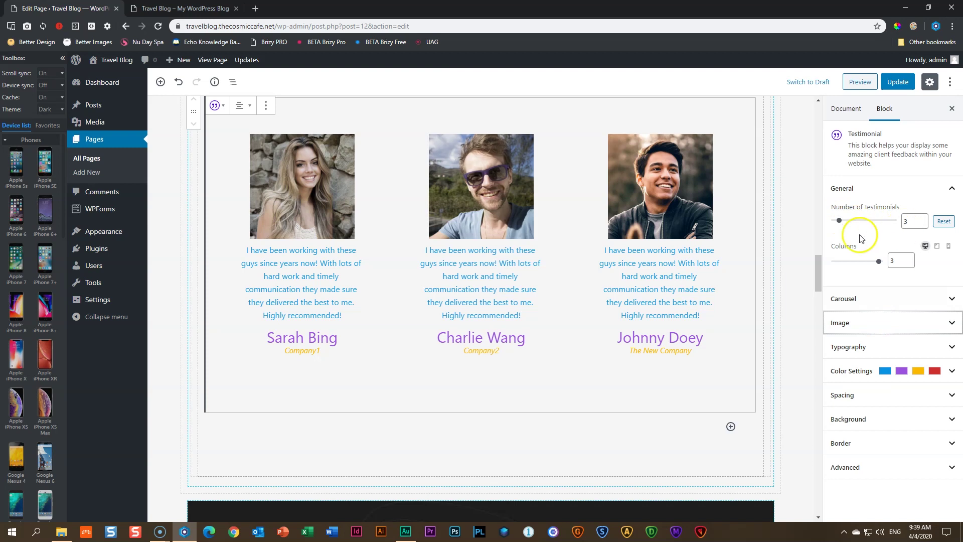
# Step: Keep desktop columns at 3 and raise the number of testimonials to 7
pyautogui.click(870, 263)
pyautogui.moveTo(870, 265); pyautogui.dragTo(848, 264)
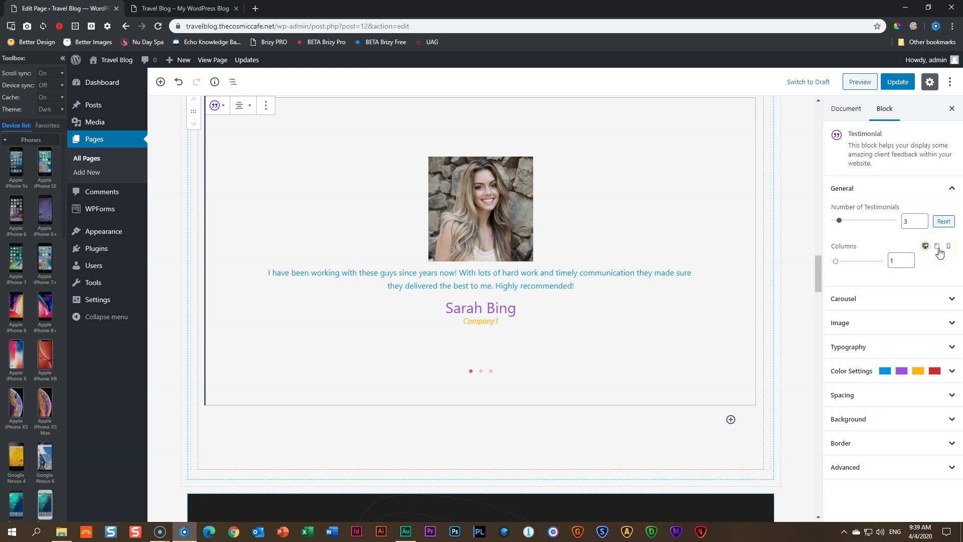
pyautogui.click(835, 260)
pyautogui.moveTo(852, 266); pyautogui.dragTo(876, 264)
pyautogui.moveTo(841, 225); pyautogui.dragTo(845, 224)
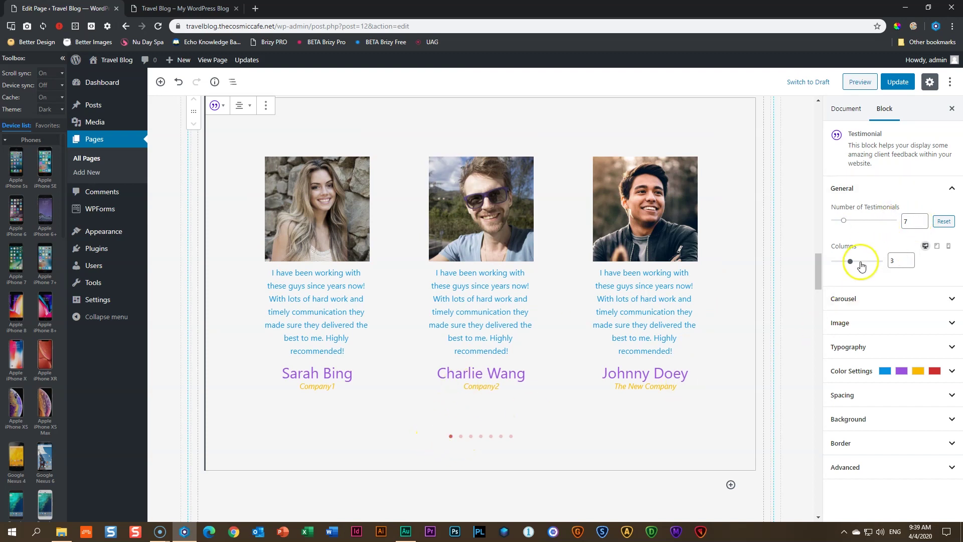
# Step: Set tablet columns to 2 and mobile columns to 1, then update the page
pyautogui.click(937, 245)
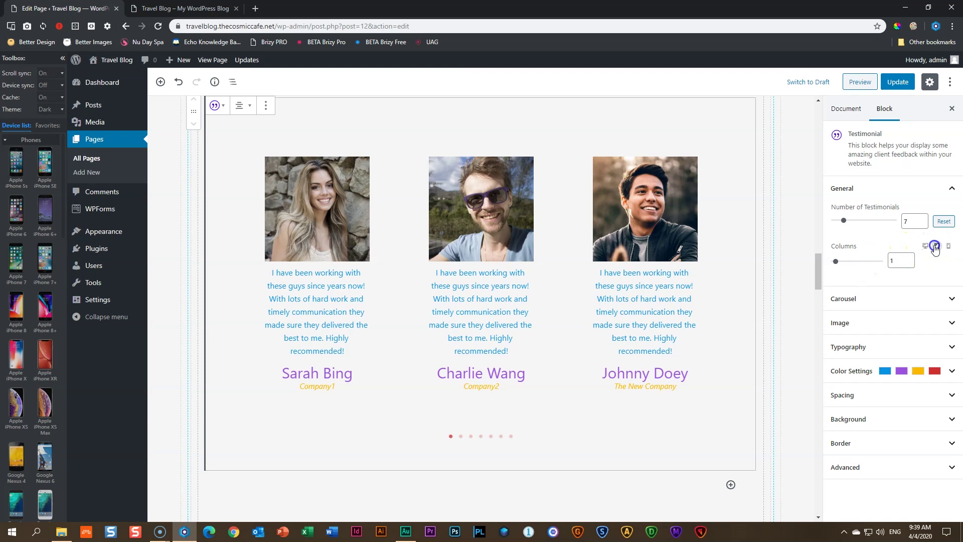
pyautogui.moveTo(836, 265); pyautogui.dragTo(843, 264)
pyautogui.click(949, 246)
pyautogui.click(898, 83)
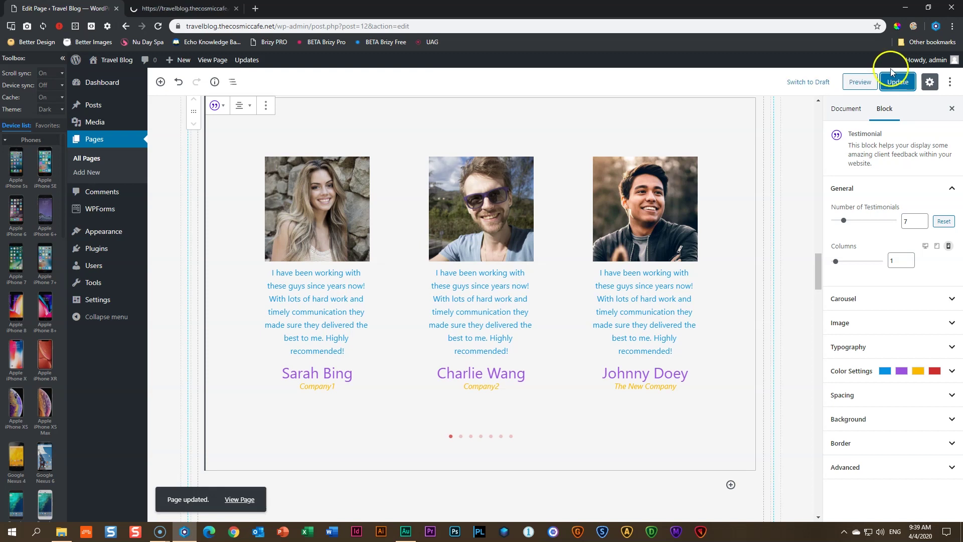
# Step: Preview the page on an iPad from Favorites and step through the carousel dots
pyautogui.click(182, 5)
pyautogui.click(49, 126)
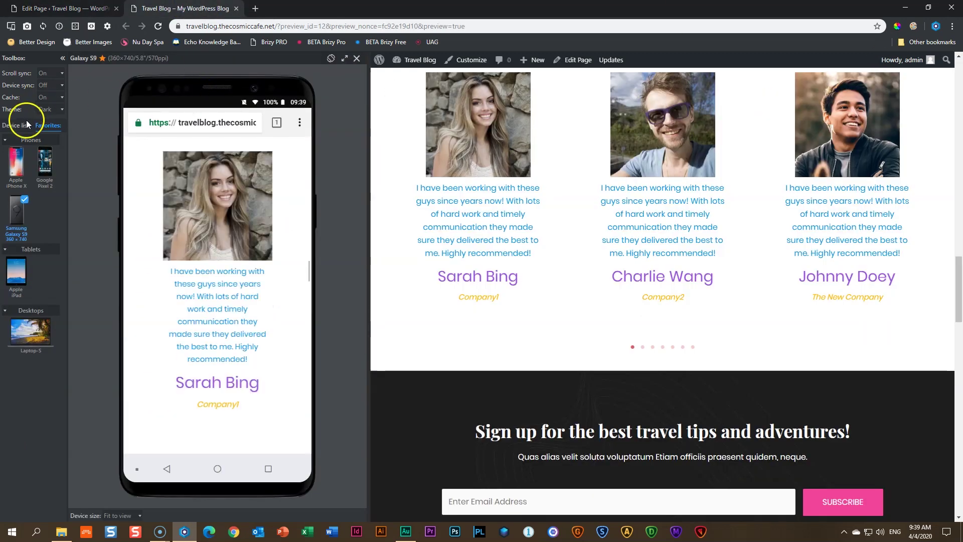
pyautogui.click(15, 271)
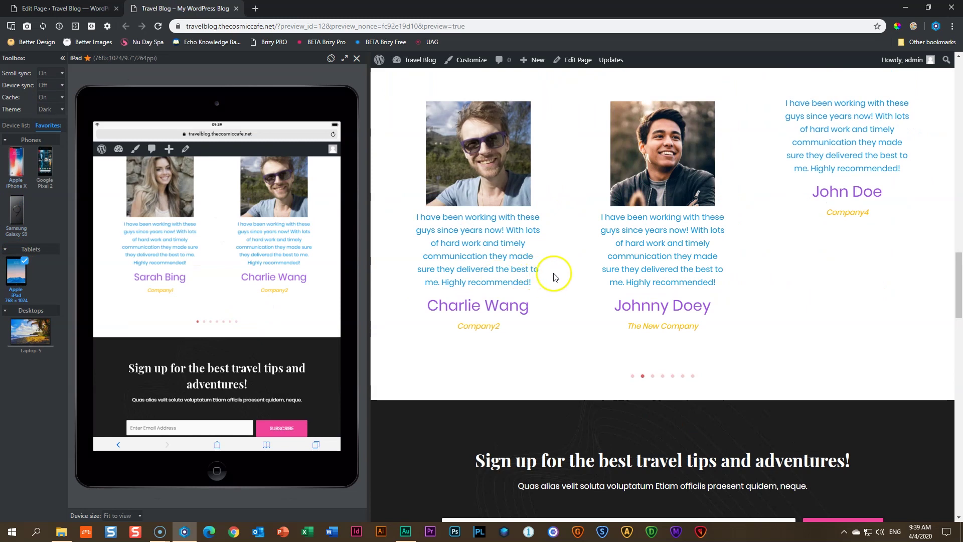
pyautogui.scroll(2, 555, 273)
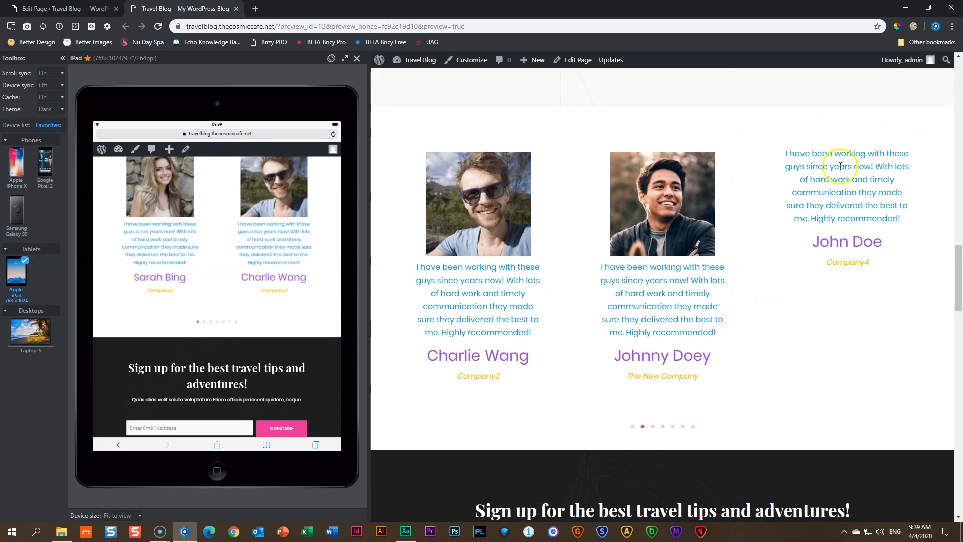
pyautogui.click(640, 428)
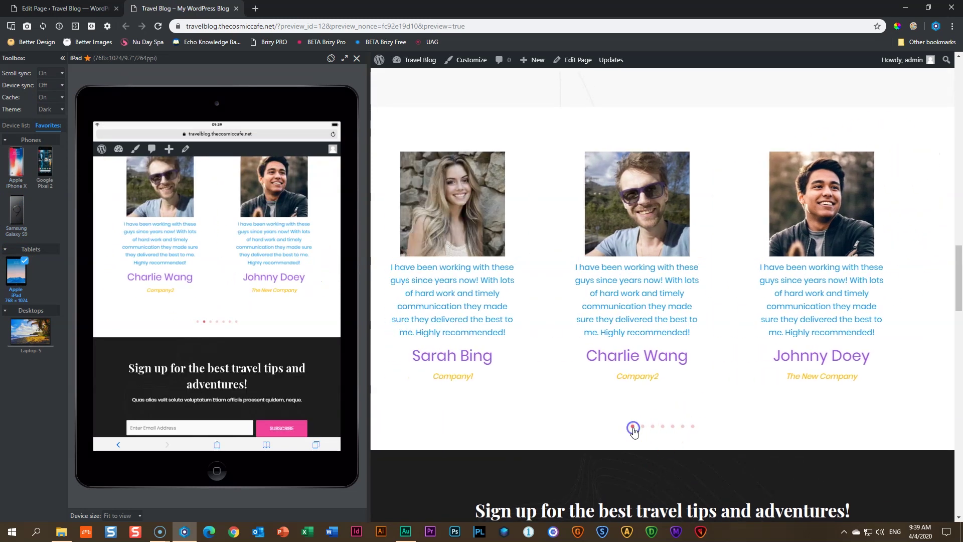
pyautogui.click(260, 221)
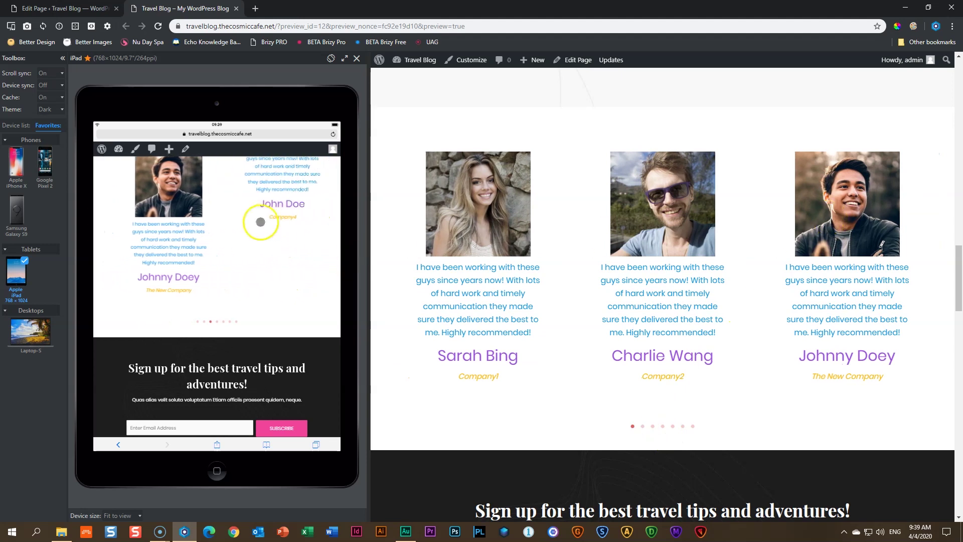
# Step: Switch the preview to the Samsung Galaxy S9 and scroll to the testimonials
pyautogui.click(17, 211)
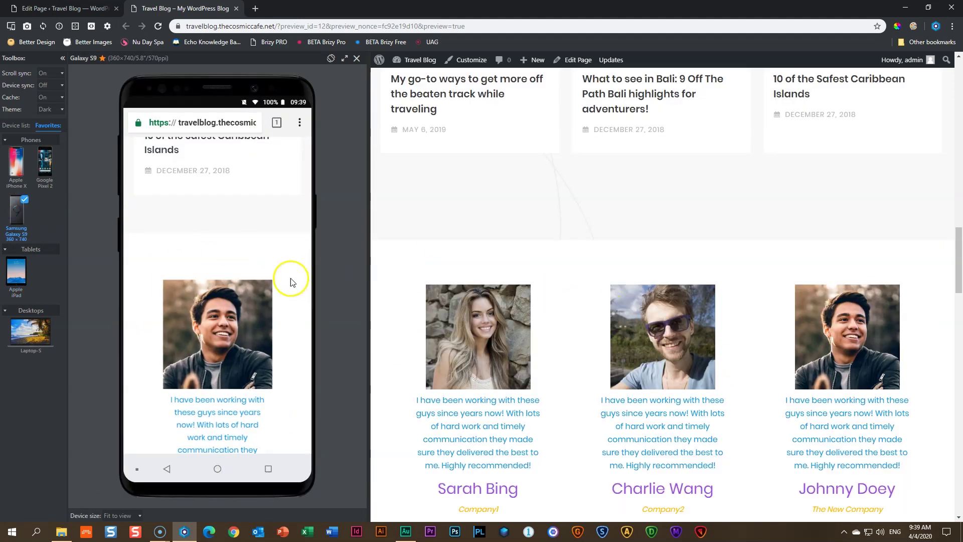
pyautogui.scroll(-2, 245, 323)
pyautogui.scroll(-1, 631, 333)
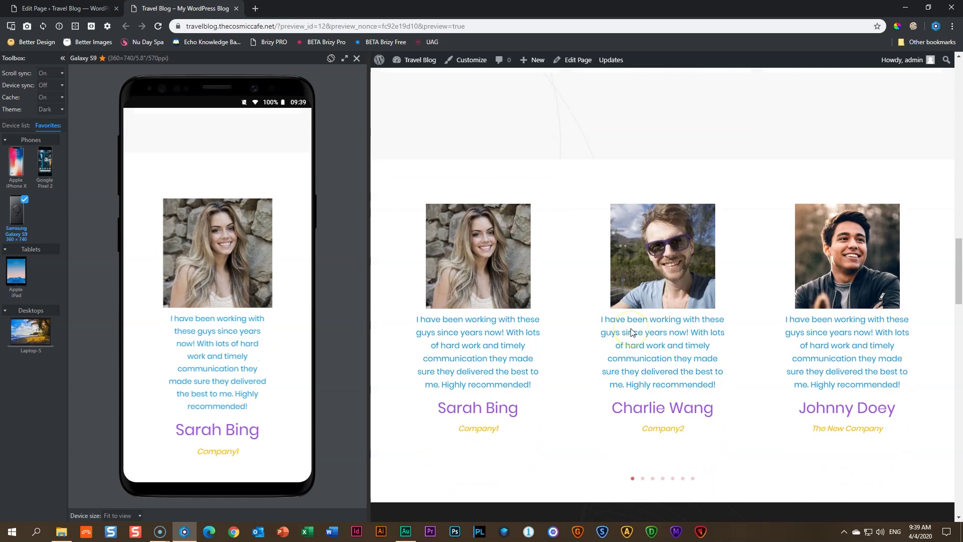